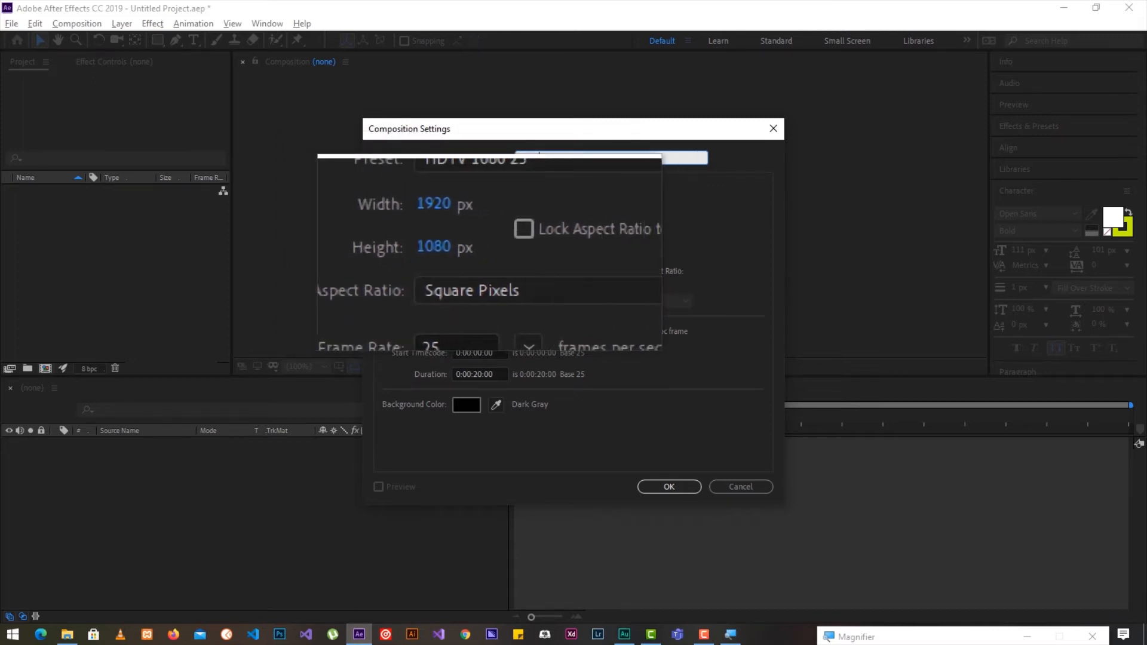
# Create the composition MAIN with the HDTV 1080 25 preset, 1920 × 1080 px, and a duration of 0:00:20:00.
pyautogui.click(477, 374)
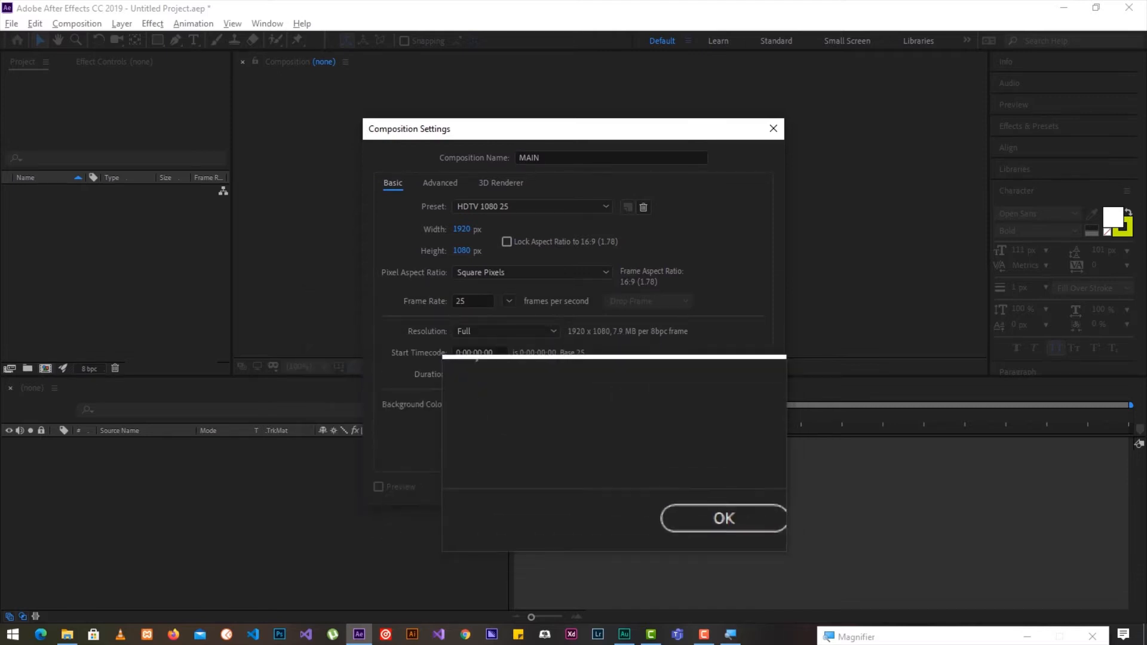
pyautogui.press('super+Escape')
pyautogui.press('Return')
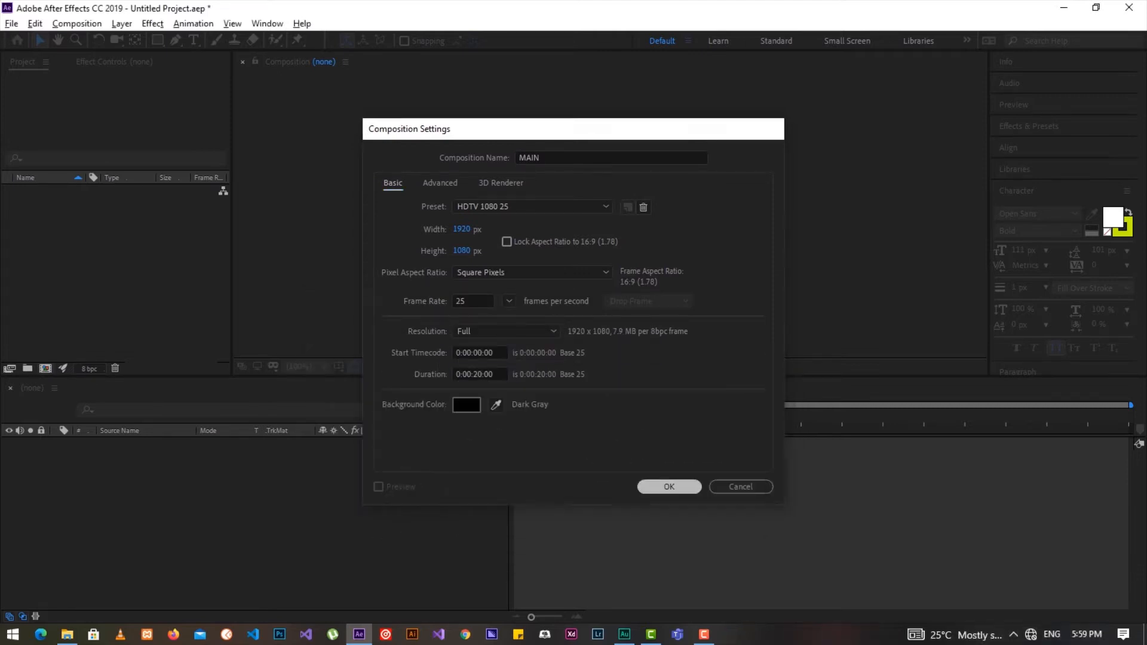
# Create a folder named Images in the project.
pyautogui.click(113, 269)
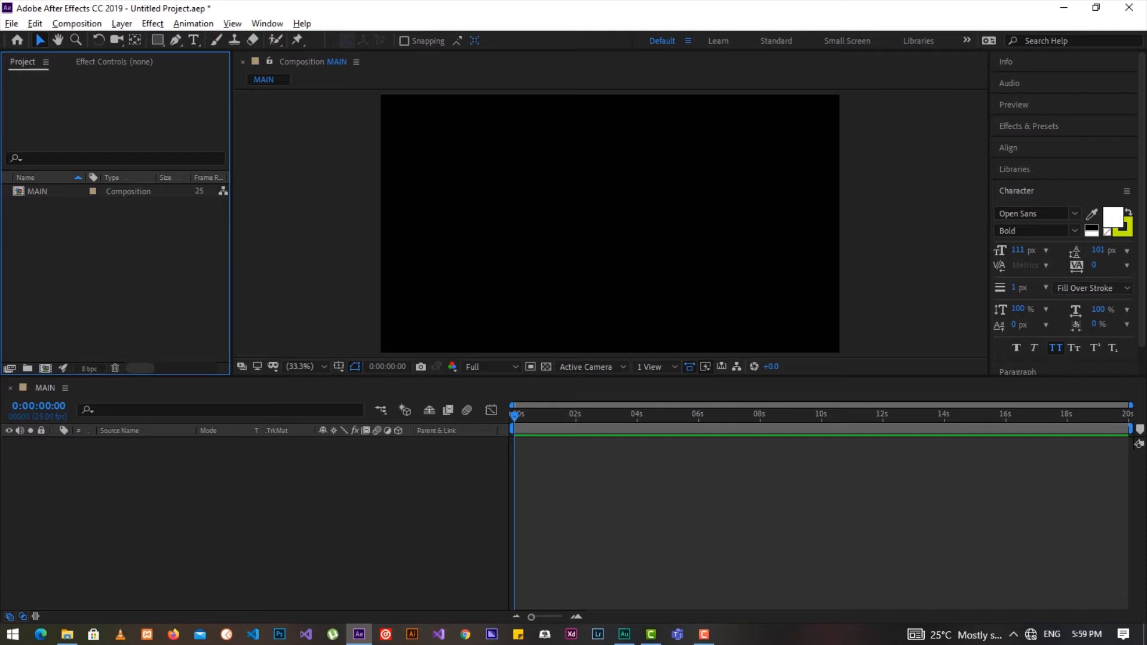
pyautogui.rightClick(65, 231)
pyautogui.click(119, 255)
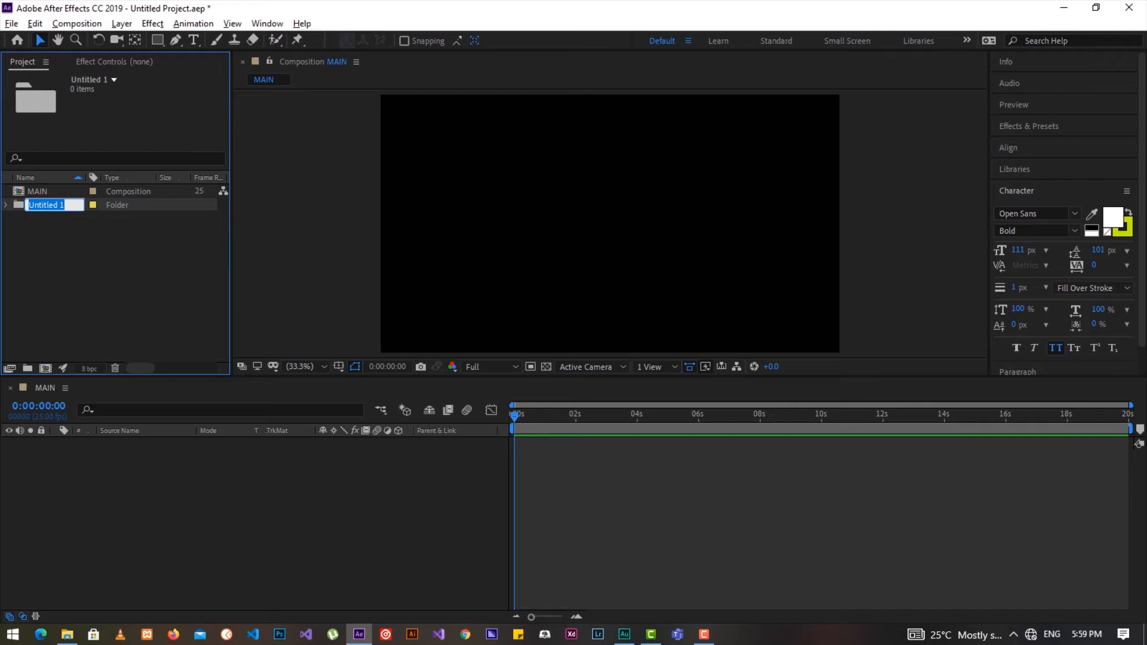
pyautogui.write('Images')
pyautogui.press('Return')
# Import the photo "kampala street o1 (1 of 2)" from File Explorer into the Images folder and place it in the MAIN composition.
pyautogui.click(67, 635)
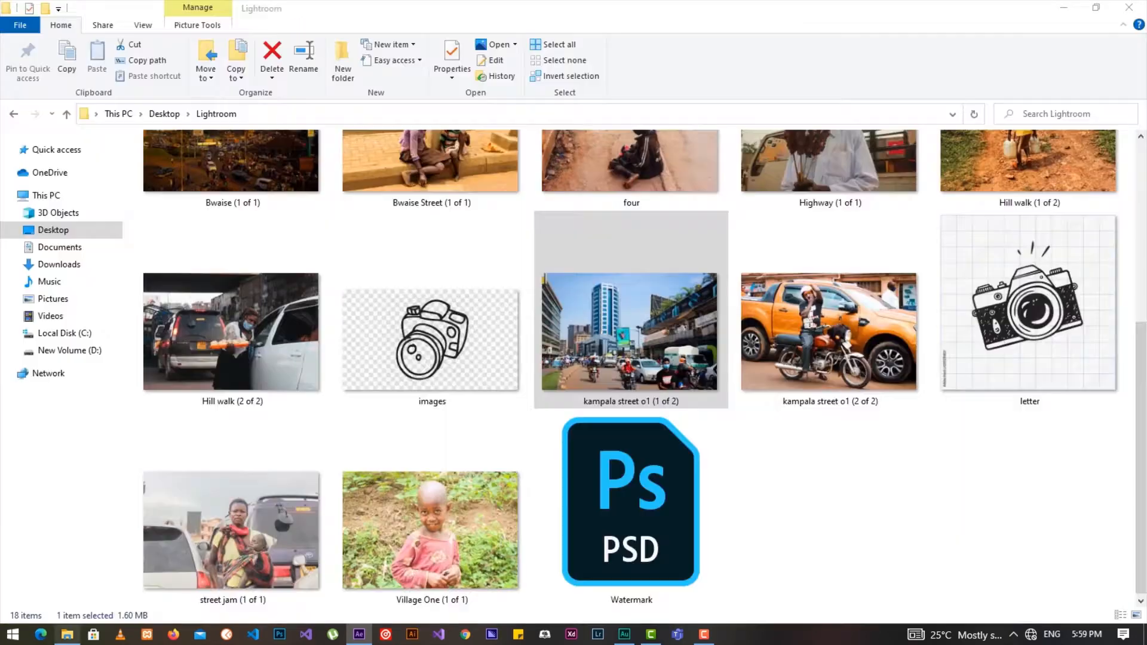
pyautogui.moveTo(633, 334); pyautogui.dragTo(41, 197)
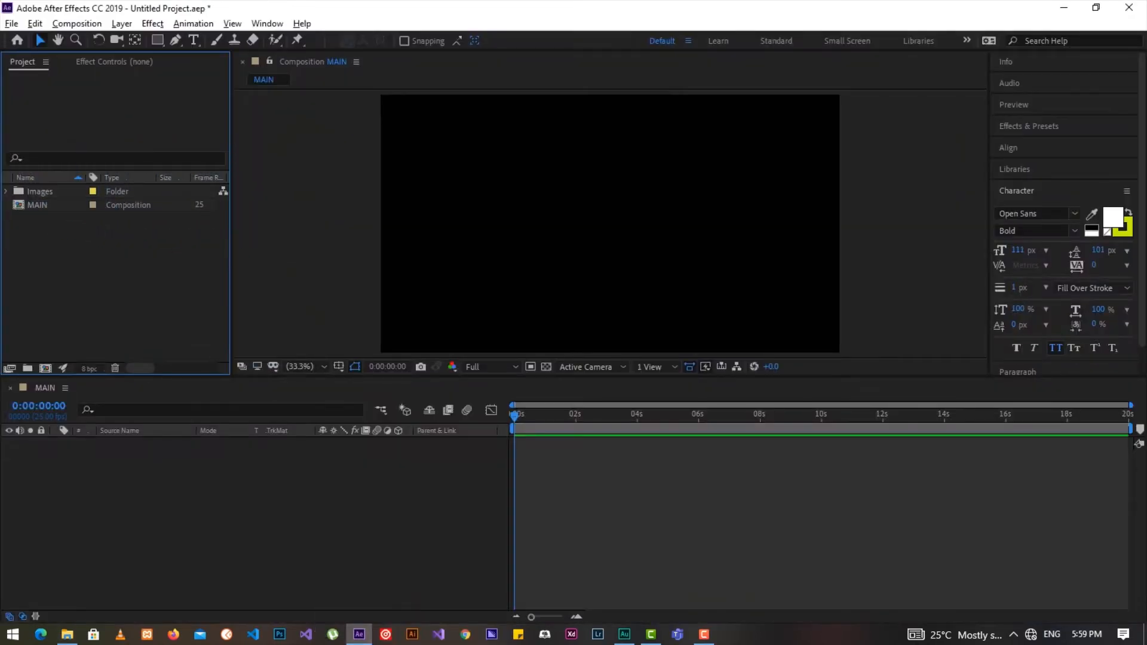
pyautogui.moveTo(66, 205); pyautogui.dragTo(596, 209)
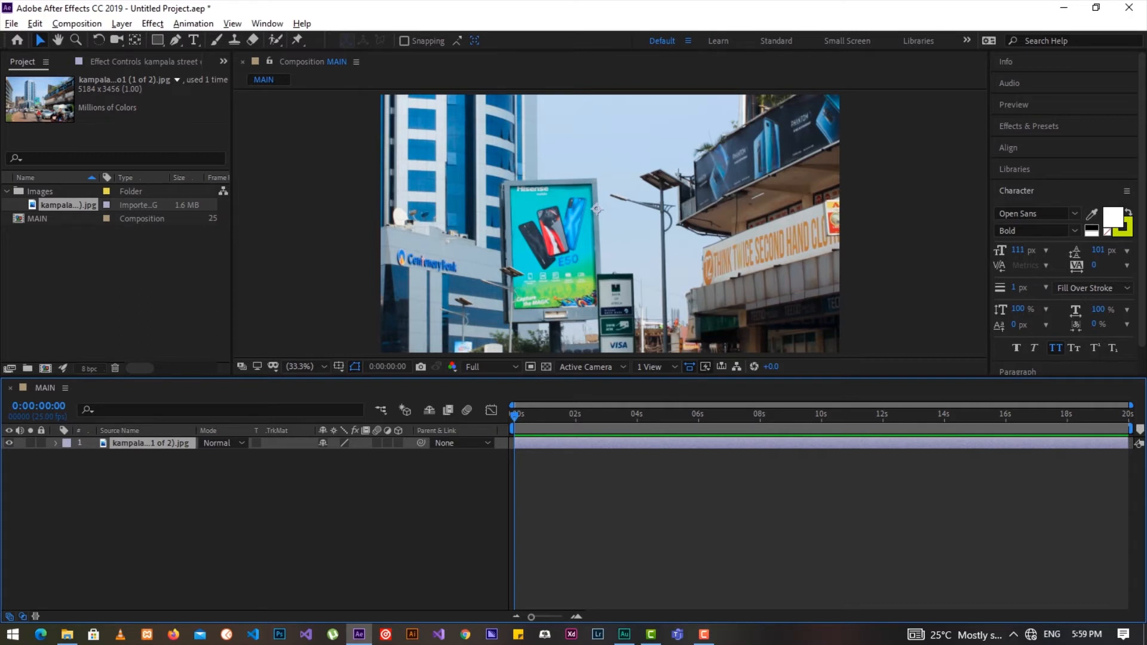
# Fit the Kampala street photo layer to the composition width.
pyautogui.hotkey('ctrl', 'shift', 'a')
pyautogui.click(150, 443)
pyautogui.rightClick(150, 443)
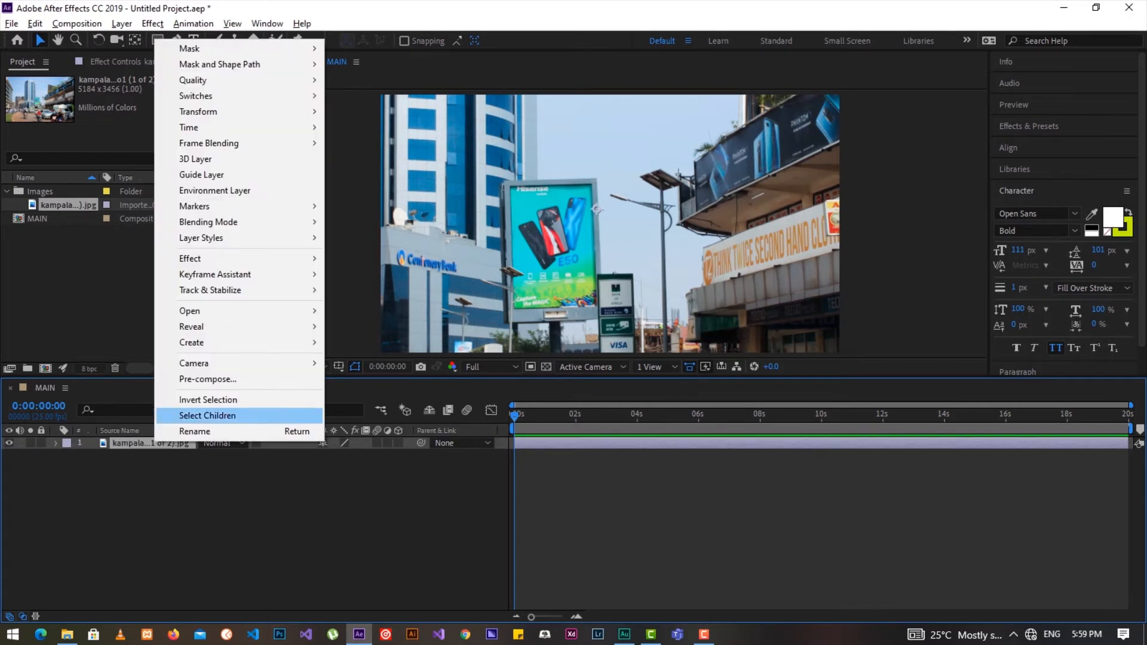
pyautogui.moveTo(251, 112)
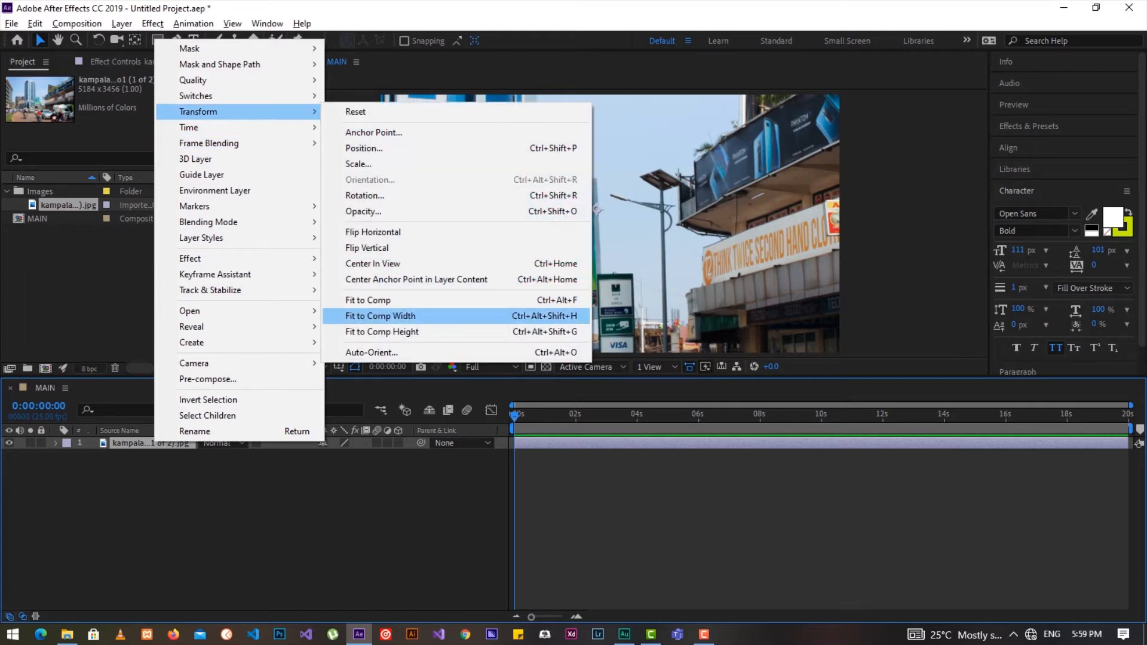
pyautogui.click(396, 315)
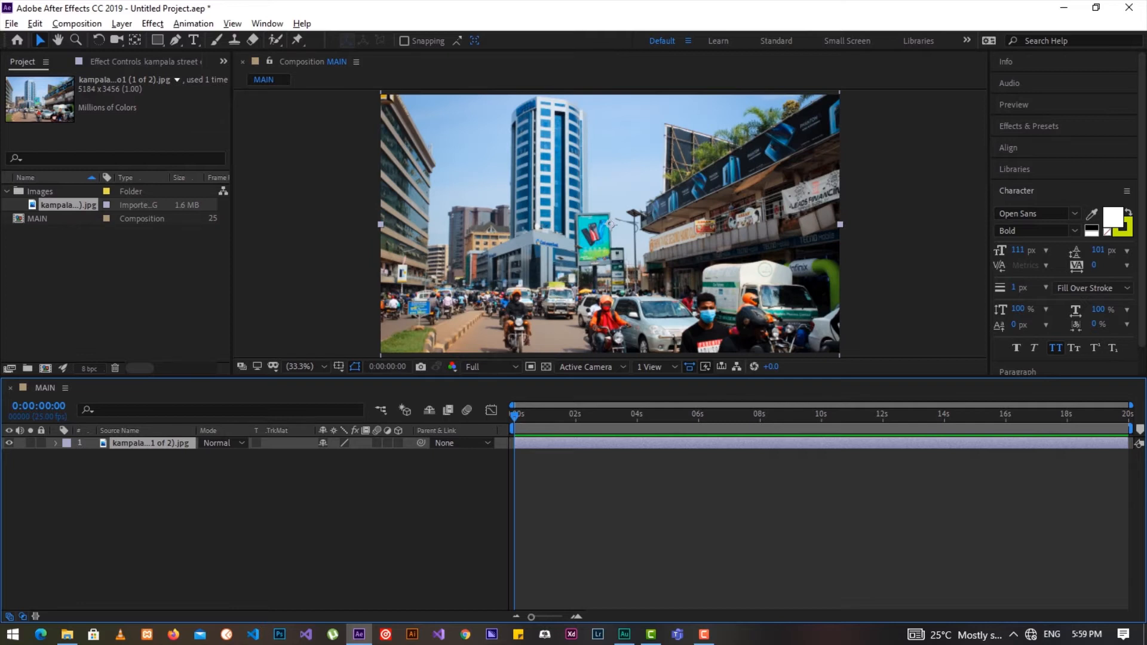
pyautogui.hotkey('ctrl', 'shift', 'a')
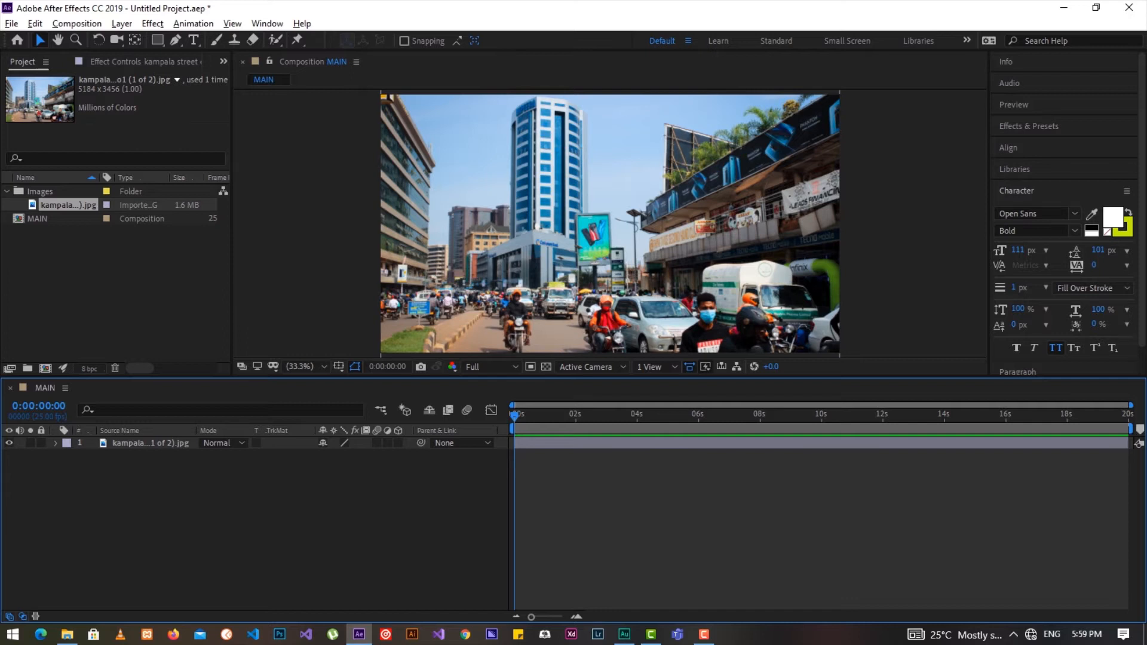
pyautogui.rightClick(224, 330)
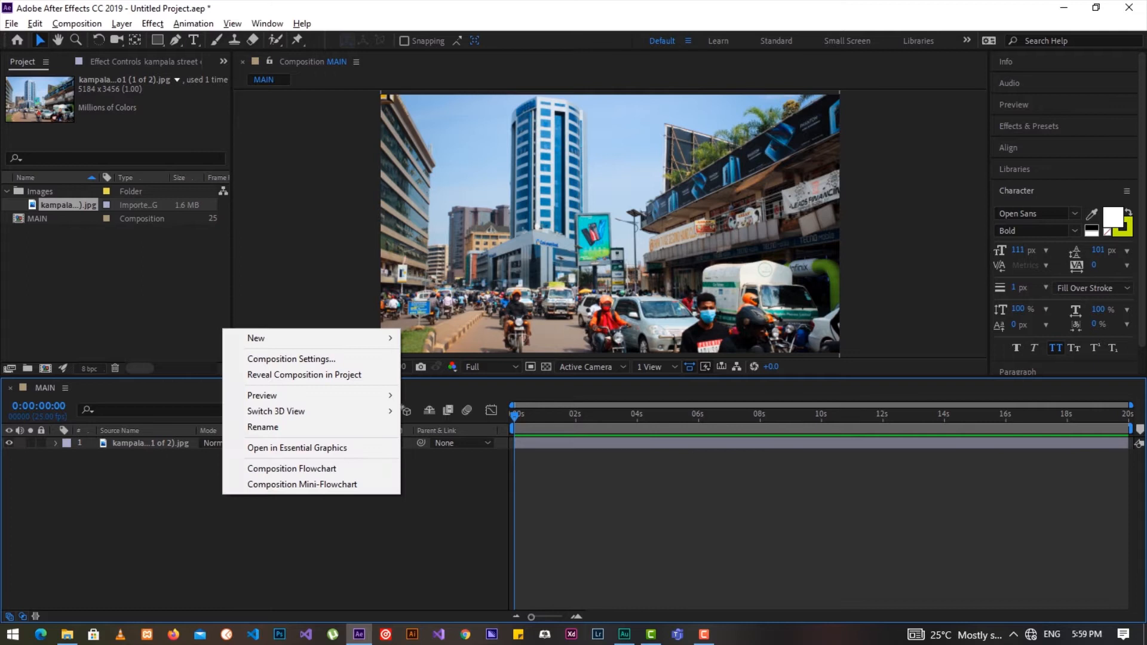
pyautogui.moveTo(311, 338)
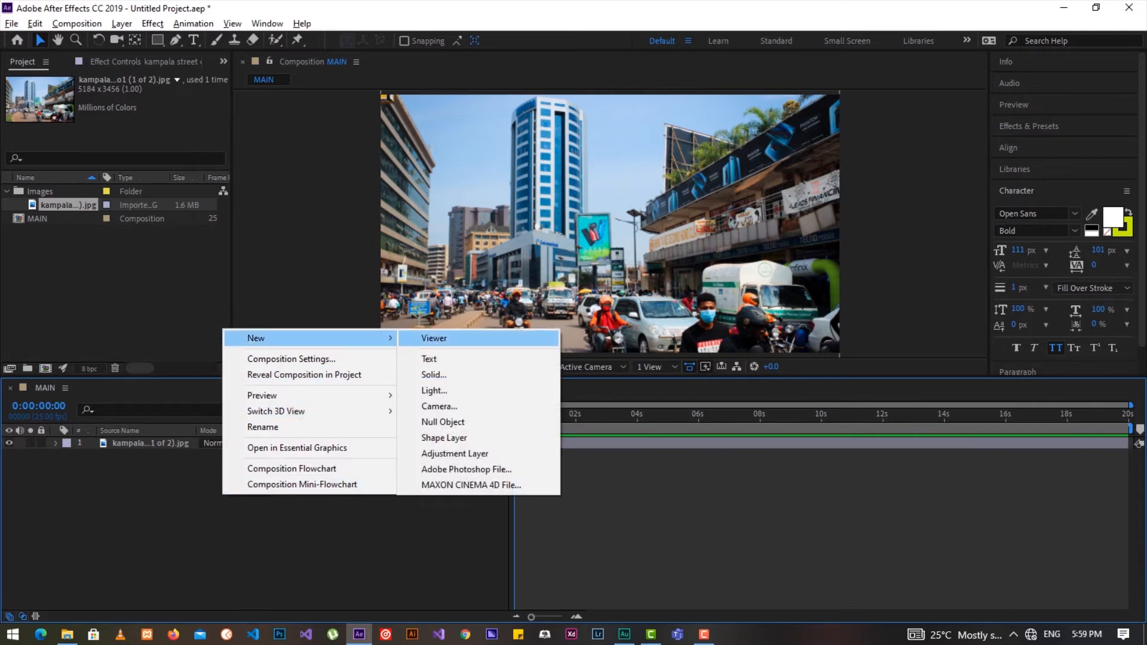
pyautogui.press('Escape')
# Create a 1920 × 1080 px solid layer named Foreground with the blue colour 319ACF.
pyautogui.click(122, 23)
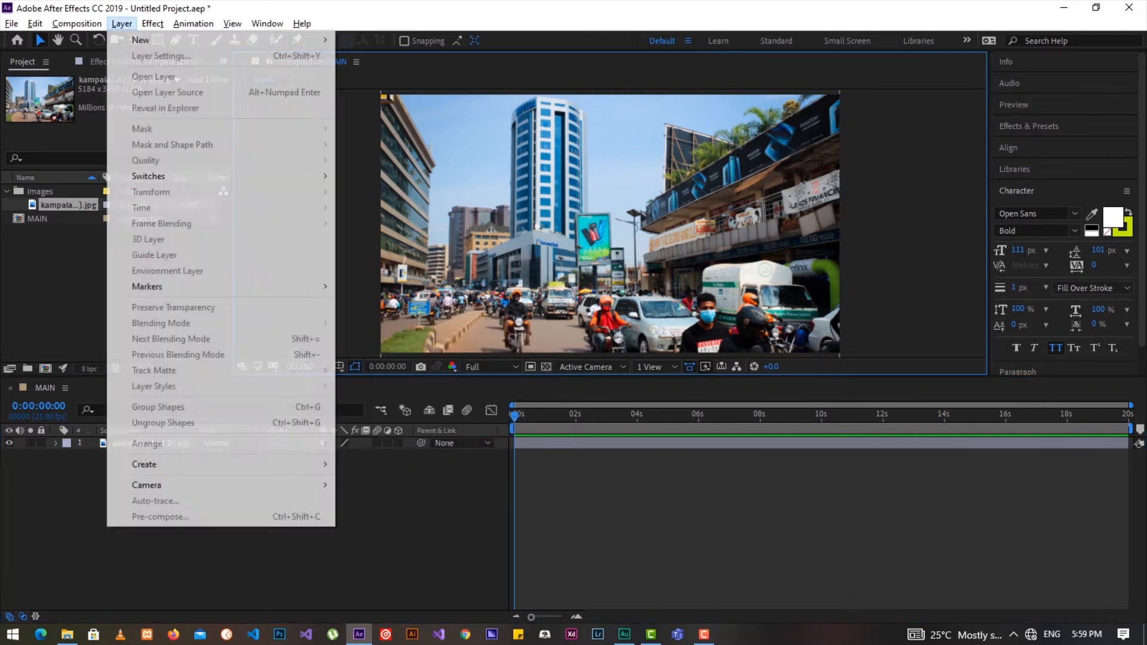
pyautogui.moveTo(141, 40)
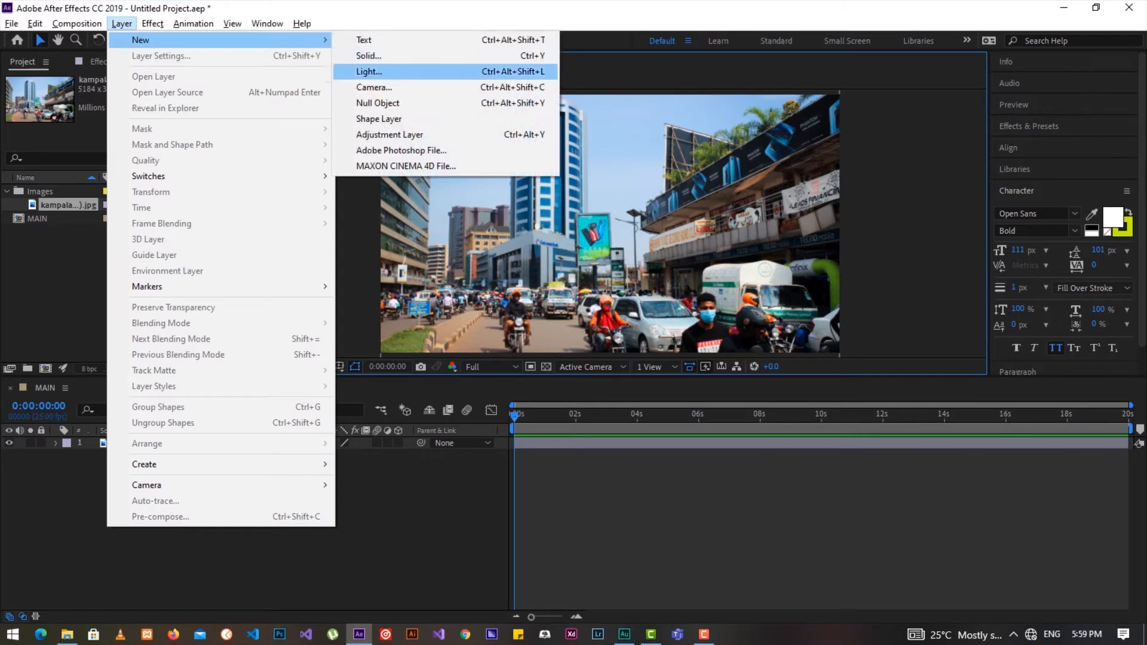
pyautogui.click(369, 56)
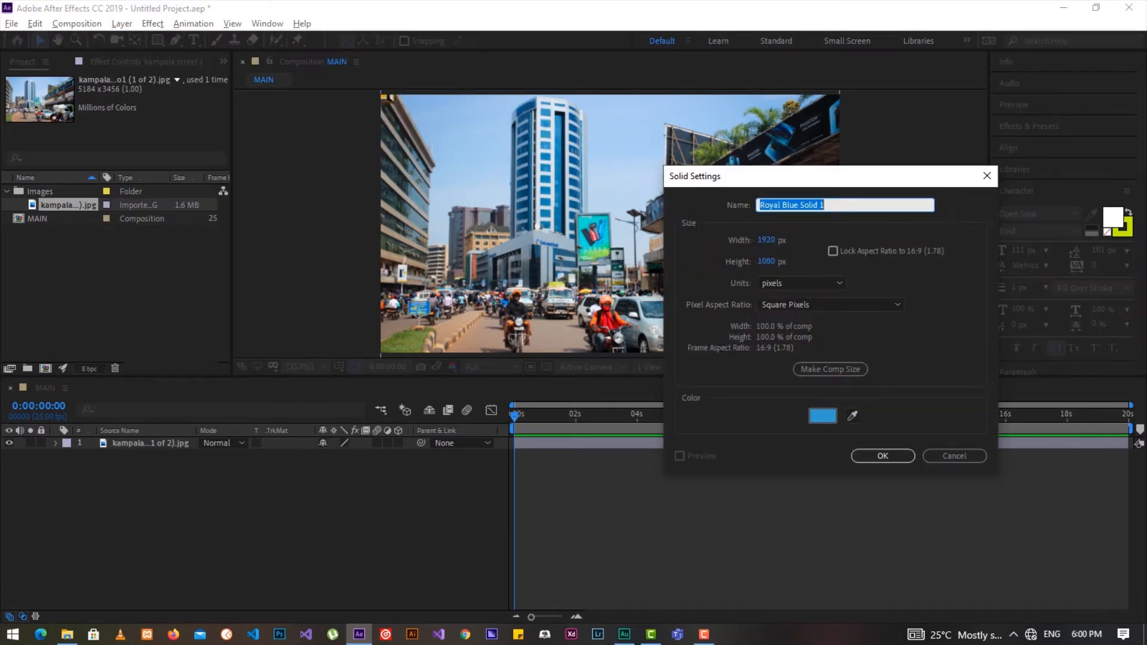
pyautogui.write('Foreground')
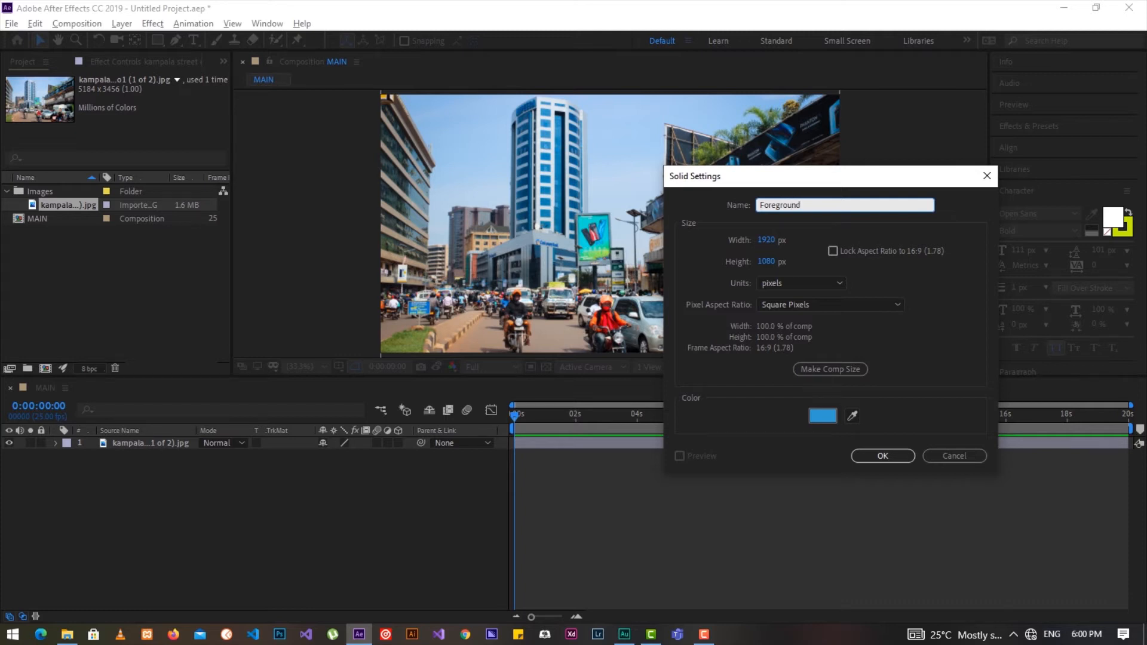
pyautogui.click(823, 416)
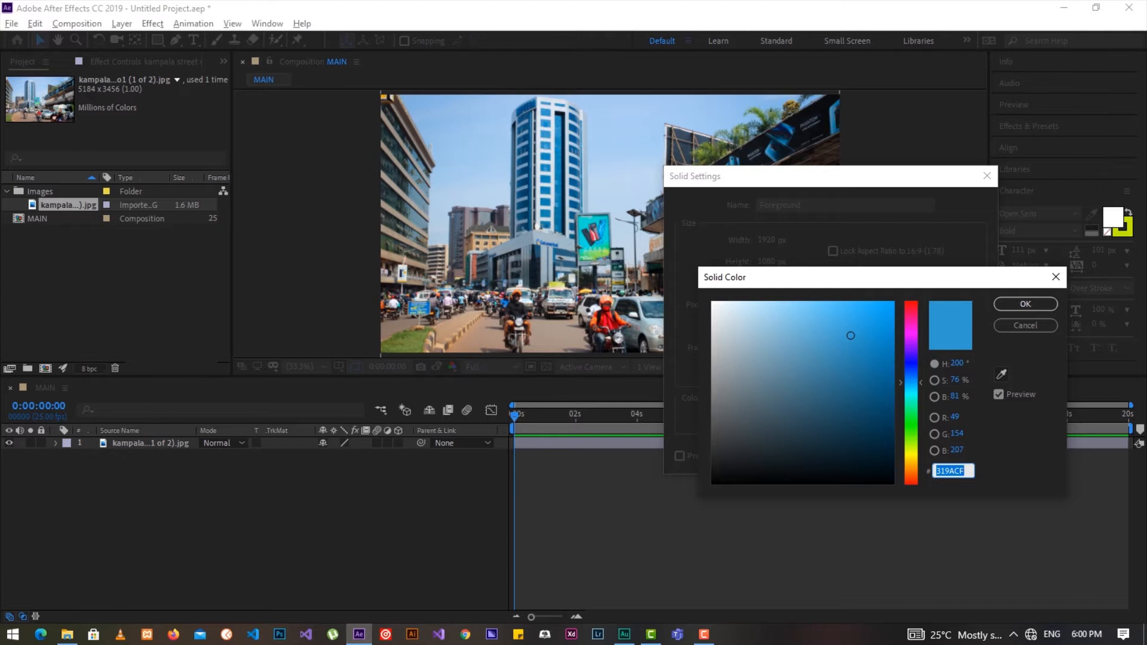
pyautogui.press('super+plus')
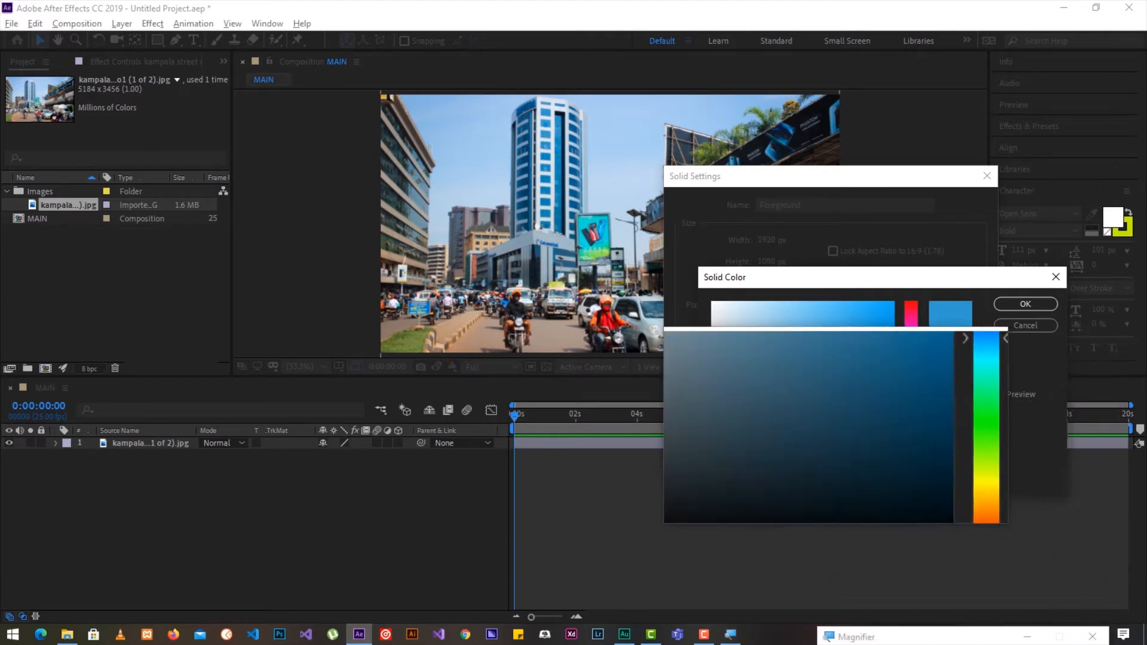
pyautogui.press('super+Escape')
pyautogui.click(1025, 304)
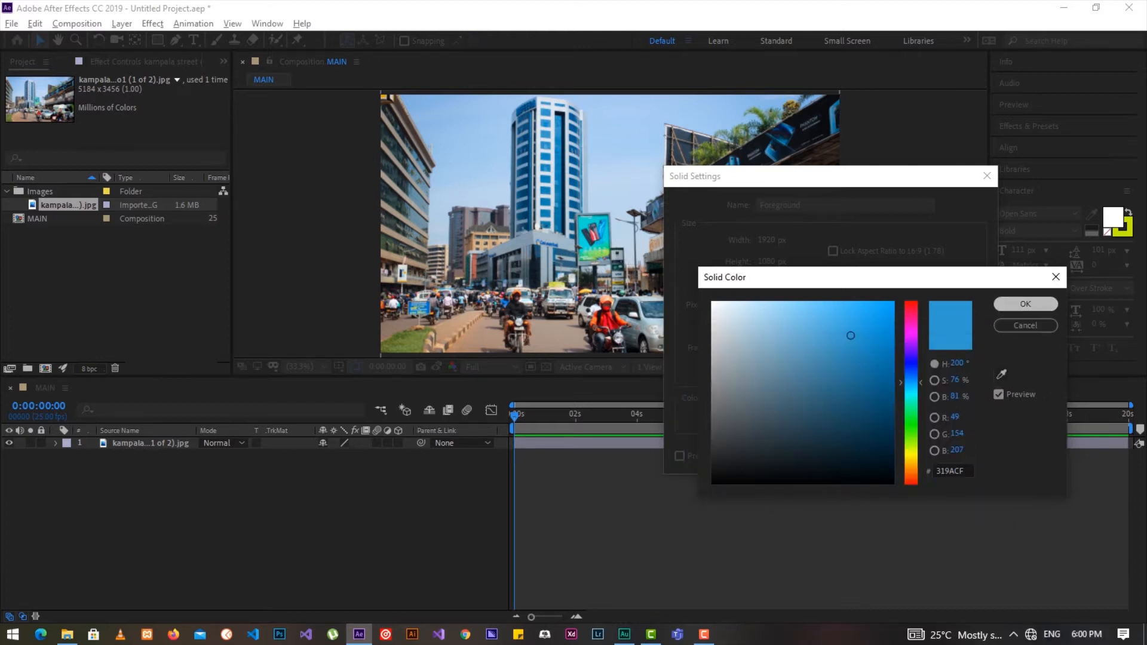
pyautogui.press('Return')
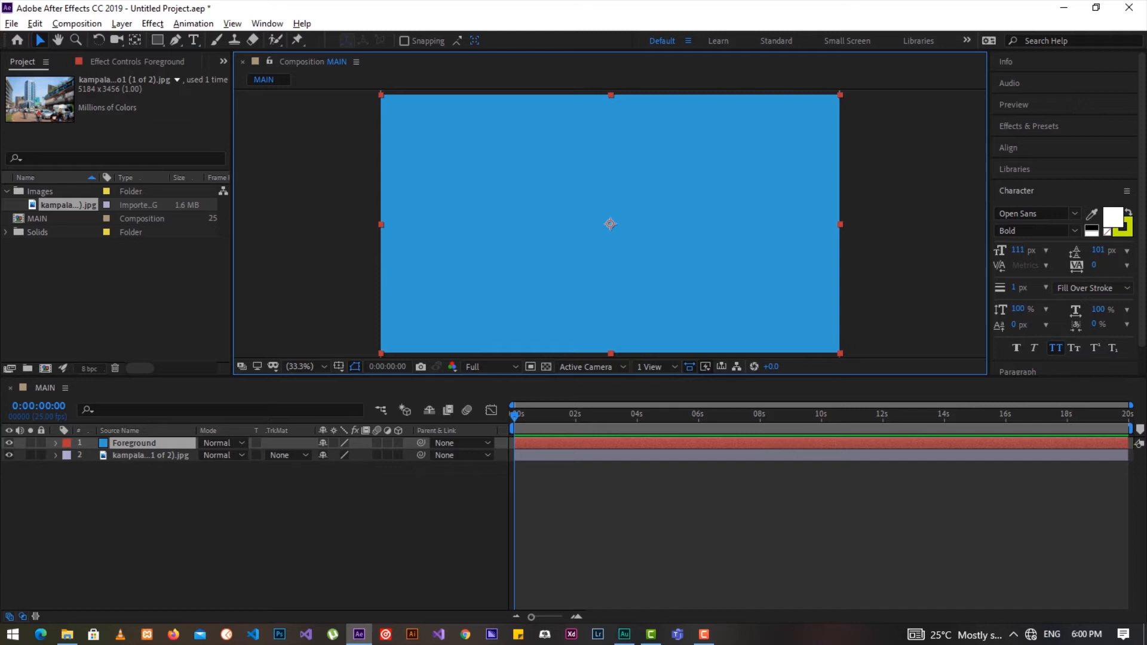
# Lower the Foreground layer's opacity to about 79% so the photo shows through, leaving the layer collapsed and deselected.
pyautogui.press('\\')
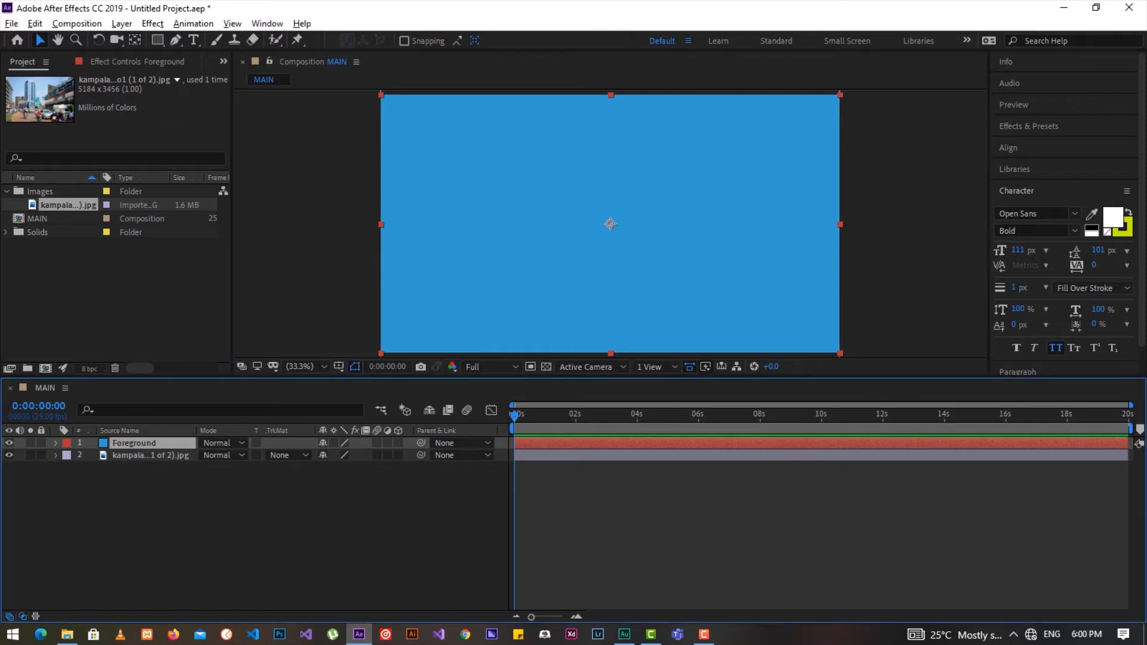
pyautogui.hotkey('ctrl', 'Down')
pyautogui.hotkey('ctrl', 'Up')
pyautogui.hotkey('ctrl', '`')
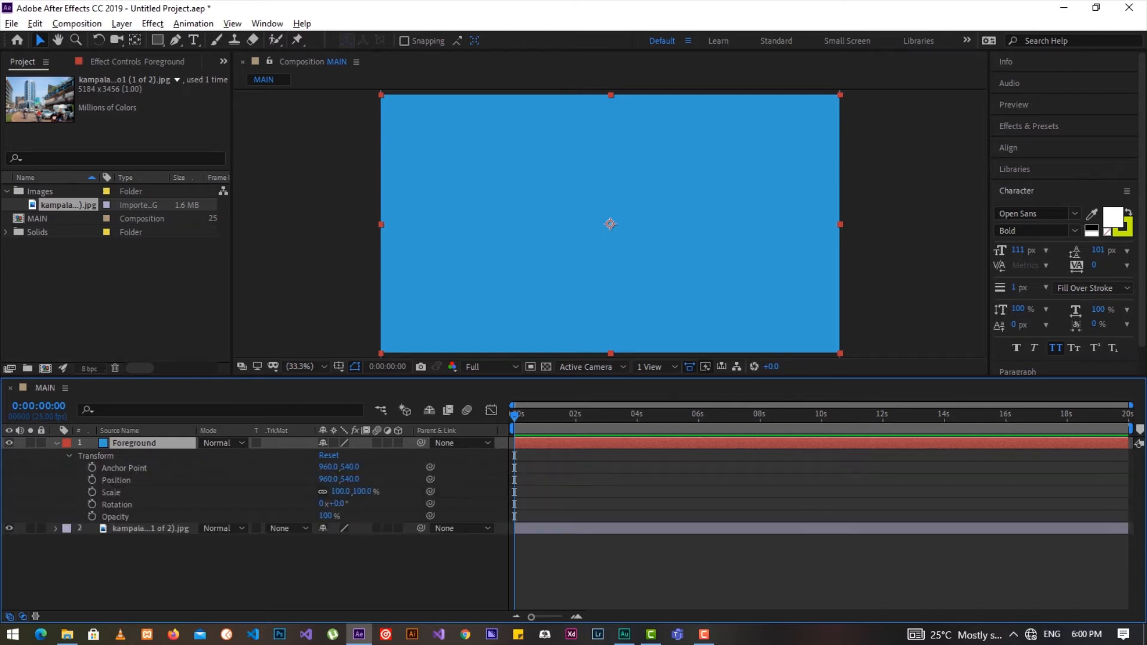
pyautogui.click(115, 516)
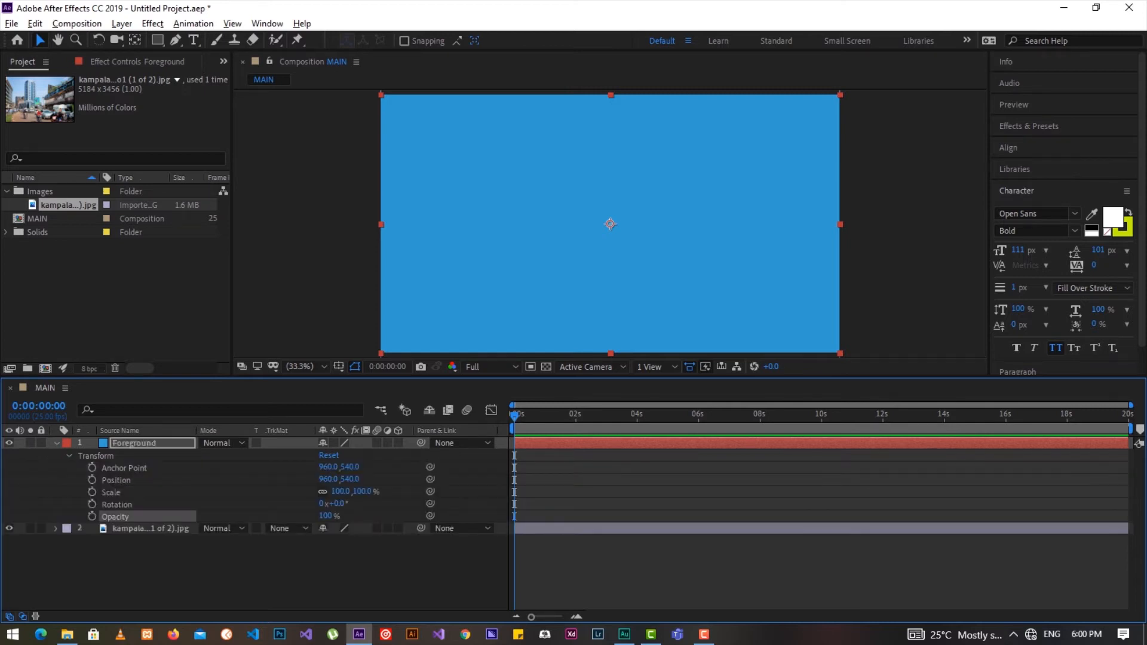
pyautogui.moveTo(326, 515); pyautogui.dragTo(313, 515)
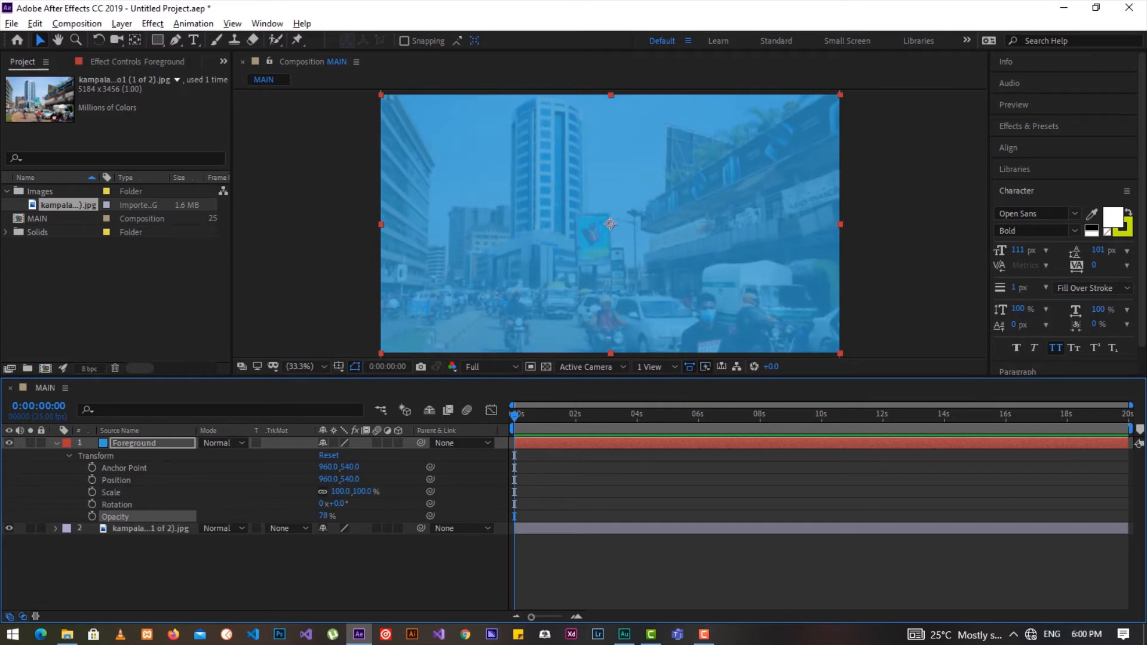
pyautogui.press('F2')
pyautogui.press('u')
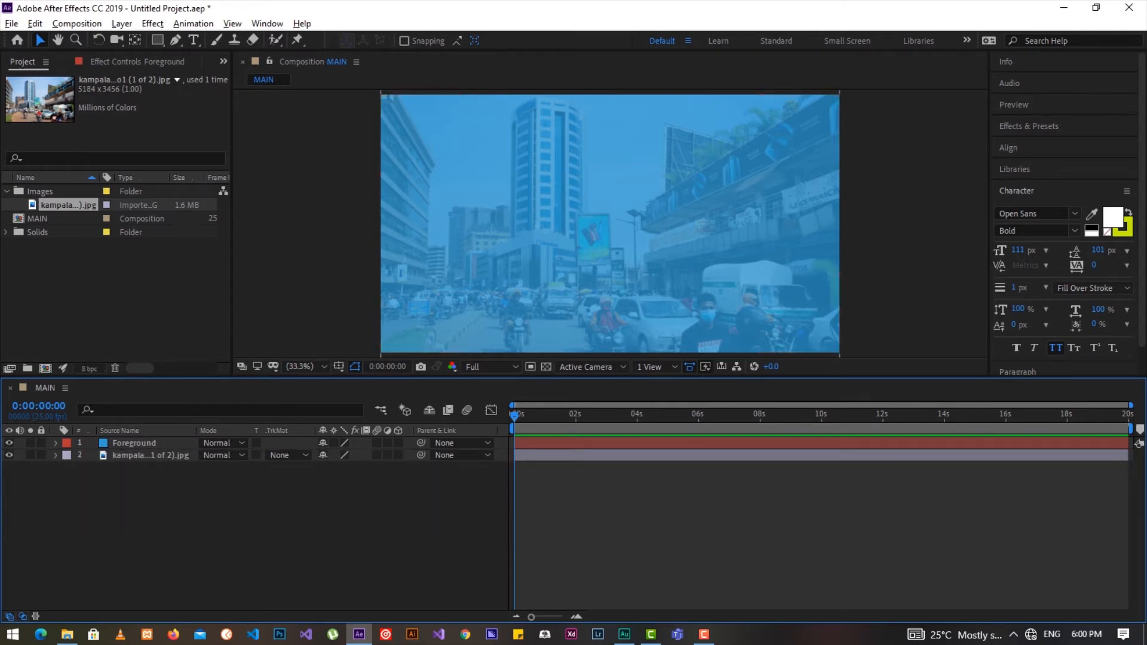
# Add a horizontal text layer reading MAKE over the left half of the composition.
pyautogui.hotkey('ctrl', 't')
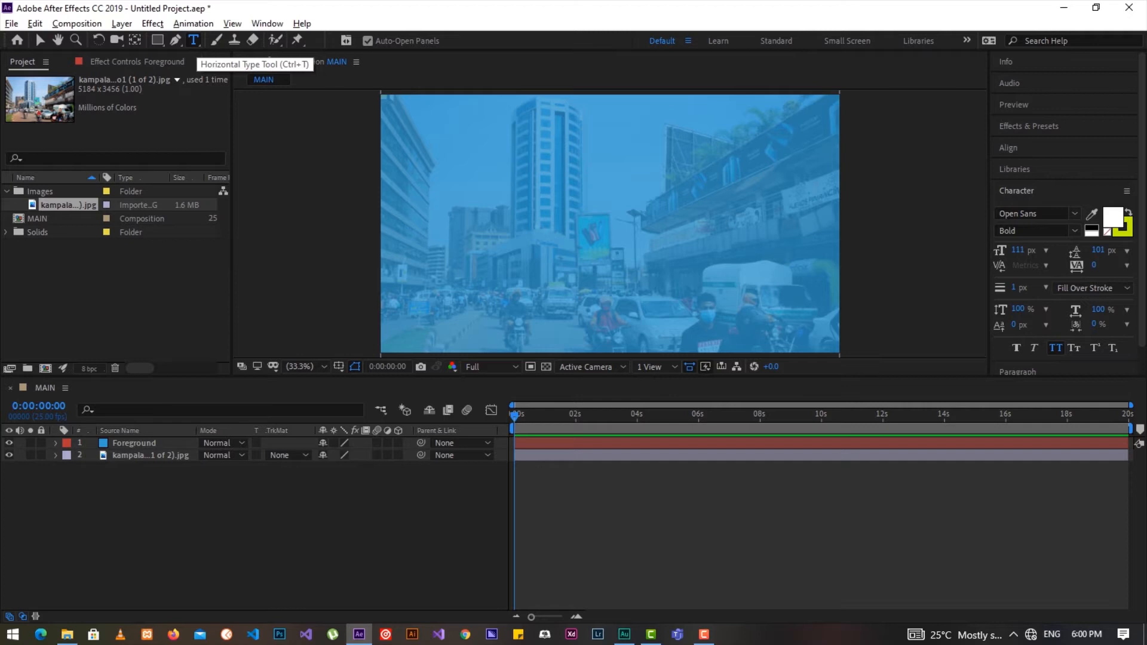
pyautogui.press('super+plus')
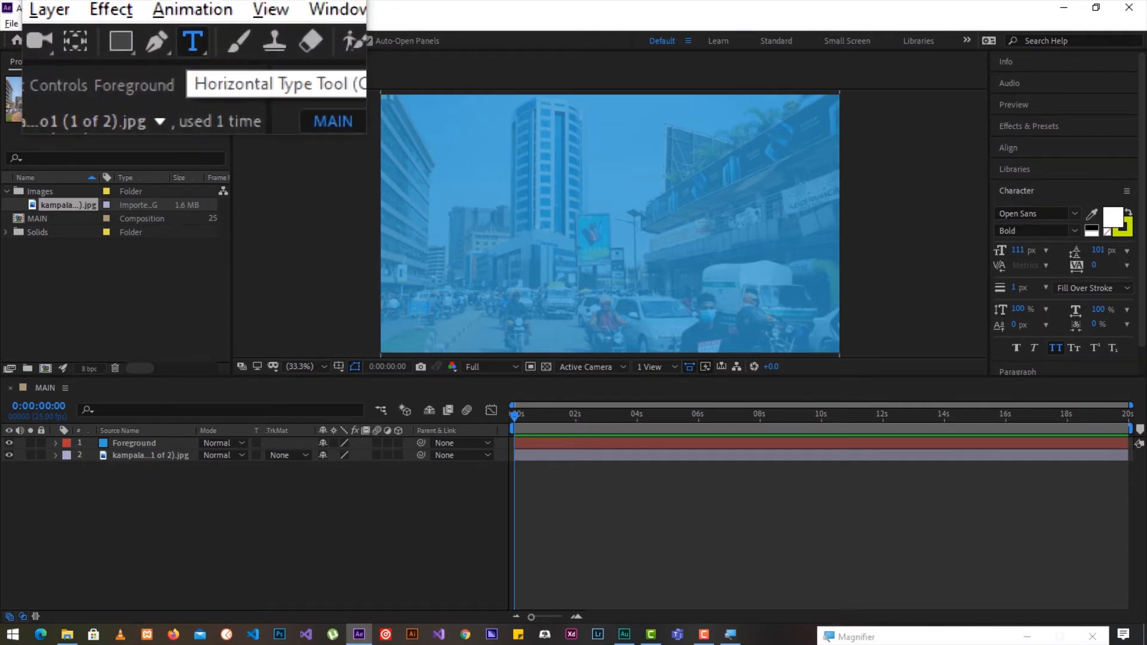
pyautogui.press('super+Escape')
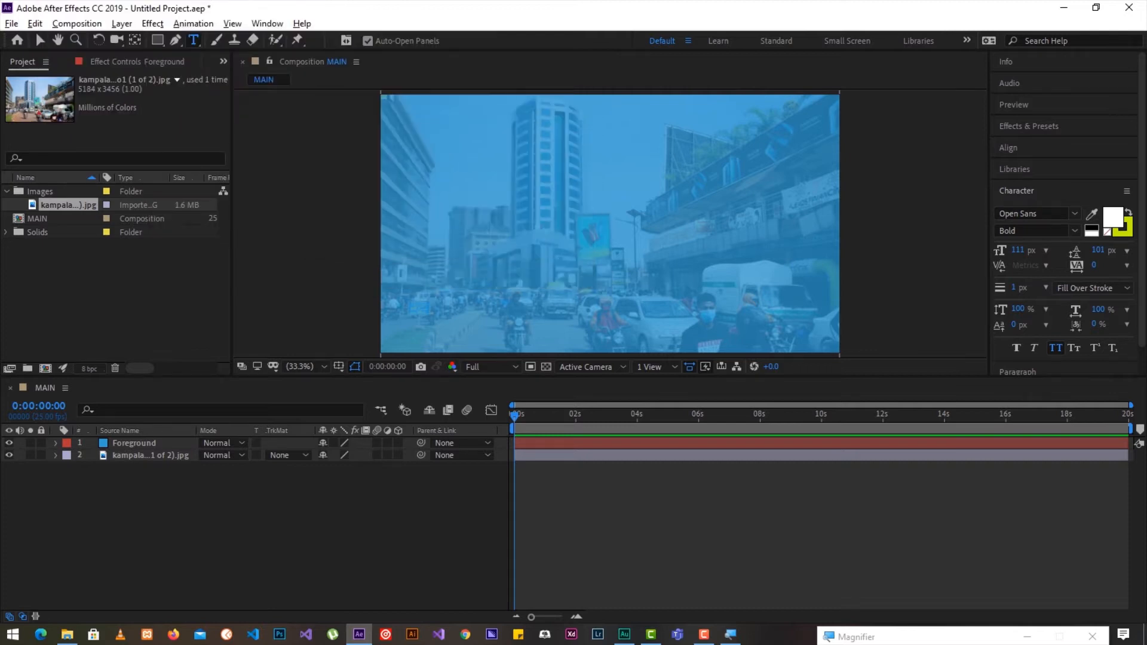
pyautogui.click(501, 223)
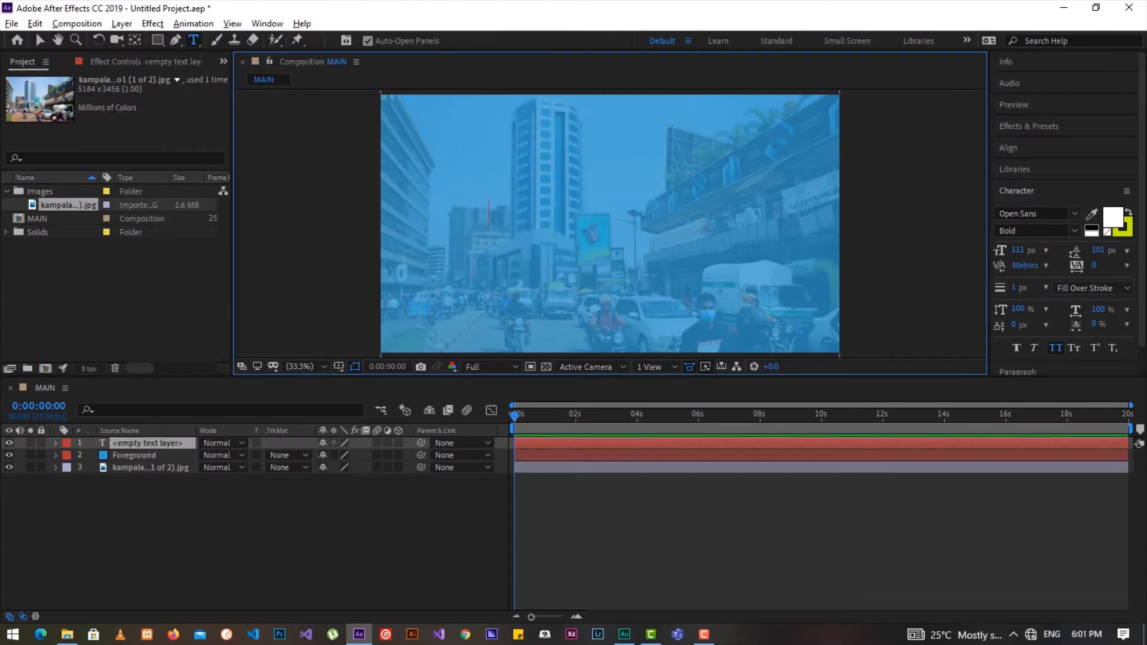
pyautogui.write('MAKE')
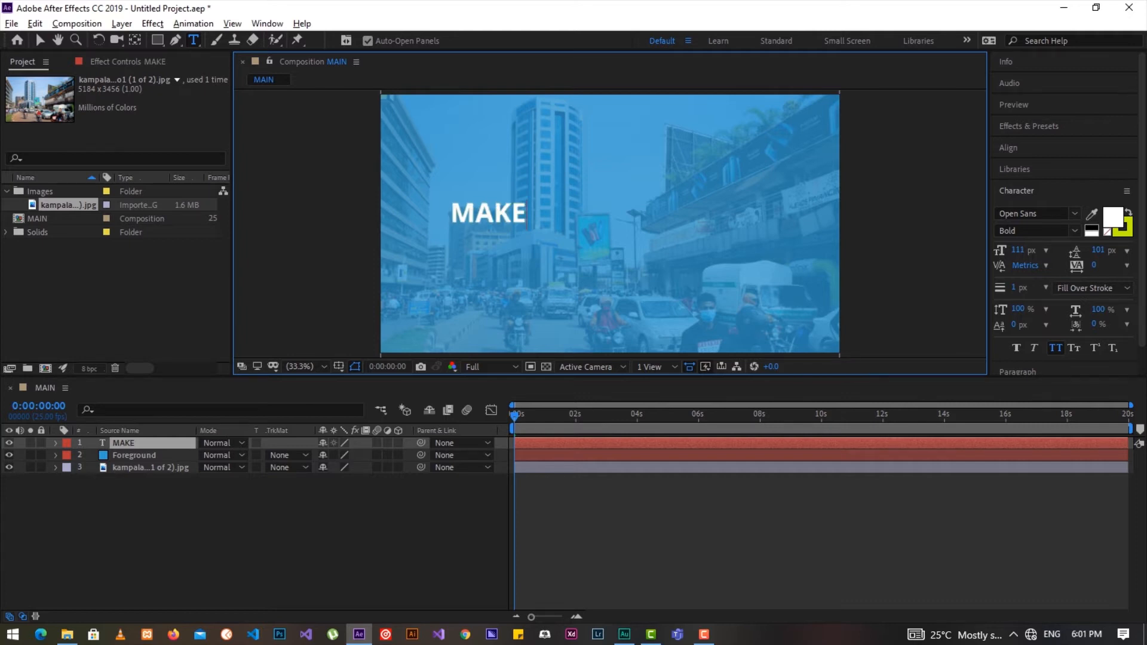
pyautogui.click(153, 526)
# Move the MAKE text slightly right and down towards the frame's centre and enlarge its font size to 153 px.
pyautogui.click(152, 443)
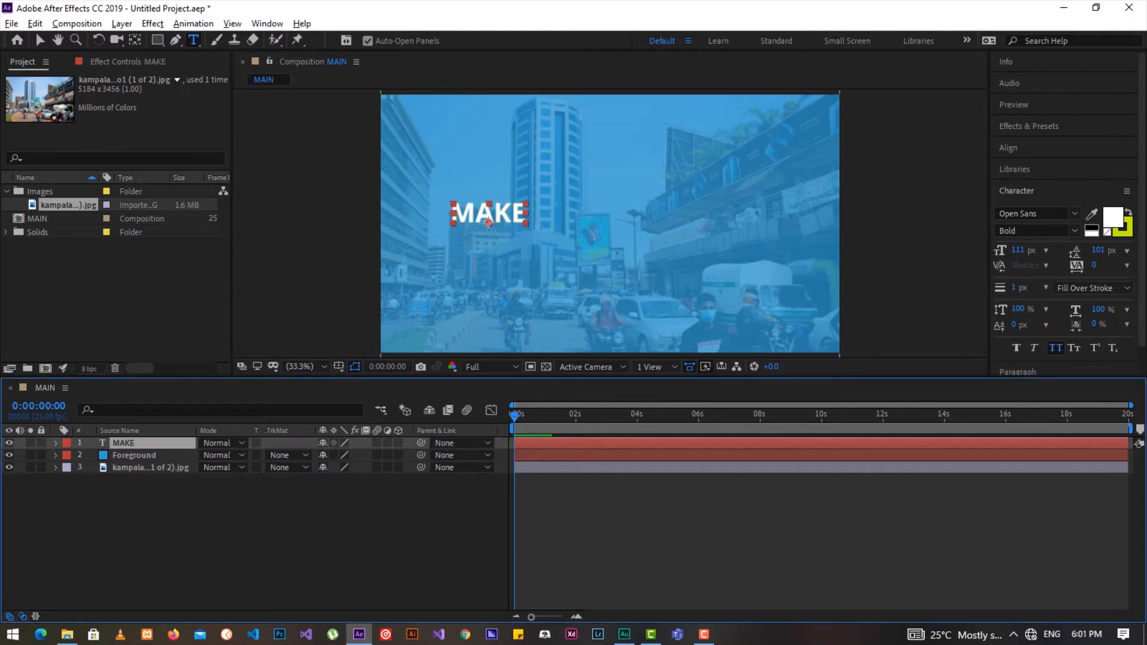
pyautogui.press('v')
pyautogui.moveTo(489, 222); pyautogui.dragTo(528, 232)
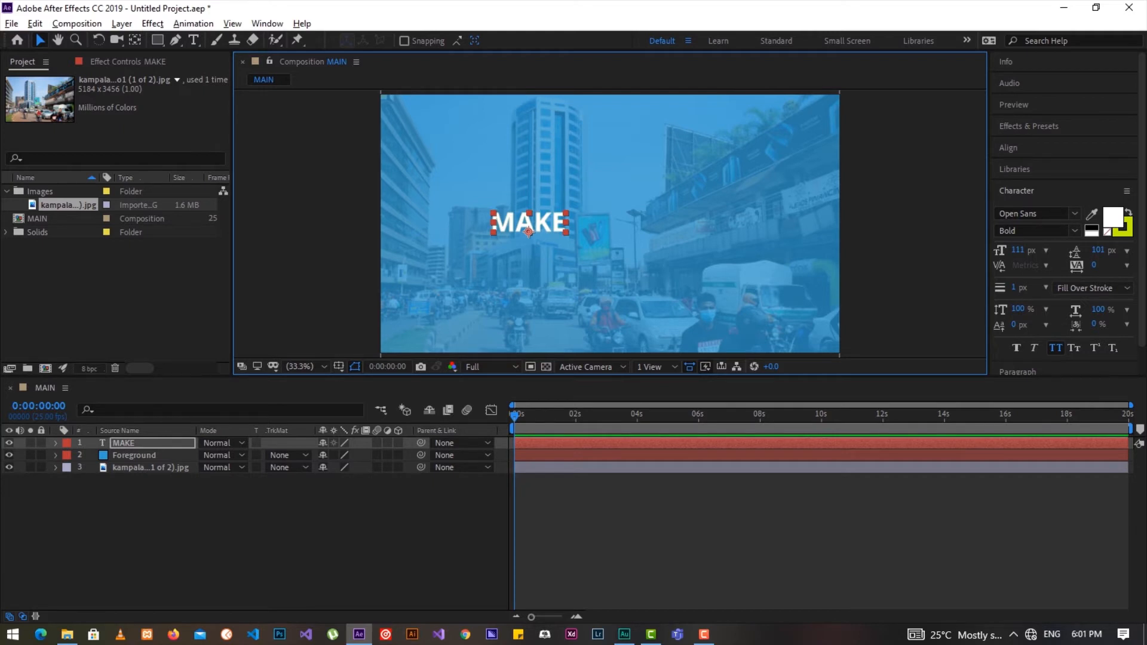
pyautogui.moveTo(1018, 250); pyautogui.dragTo(1042, 250)
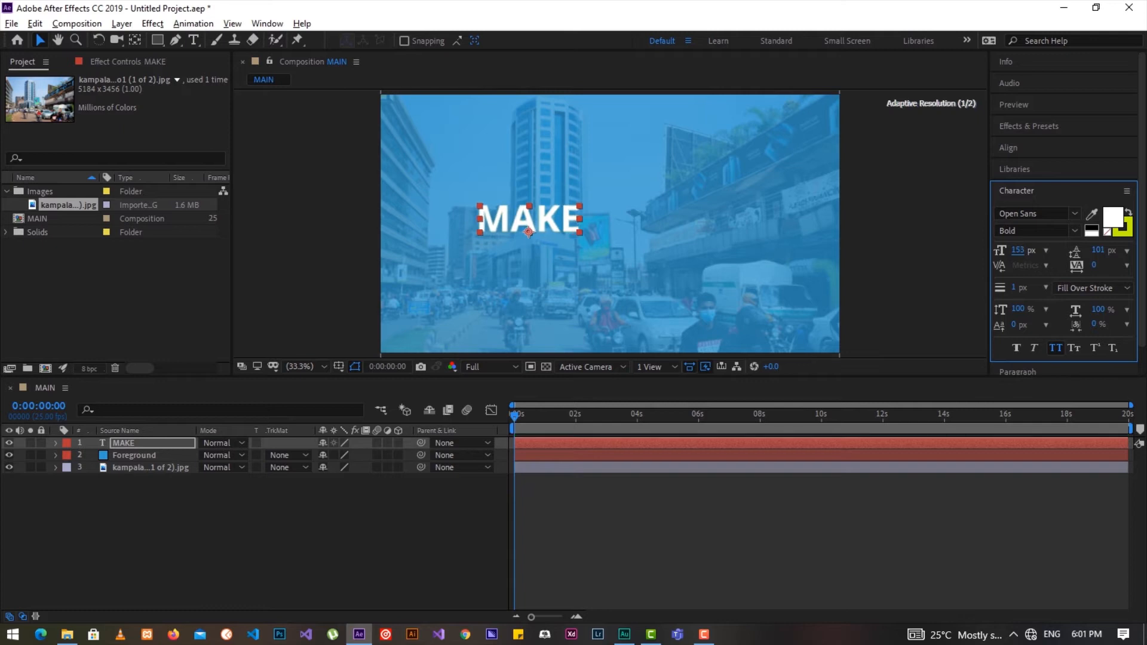
pyautogui.click(251, 526)
pyautogui.click(123, 443)
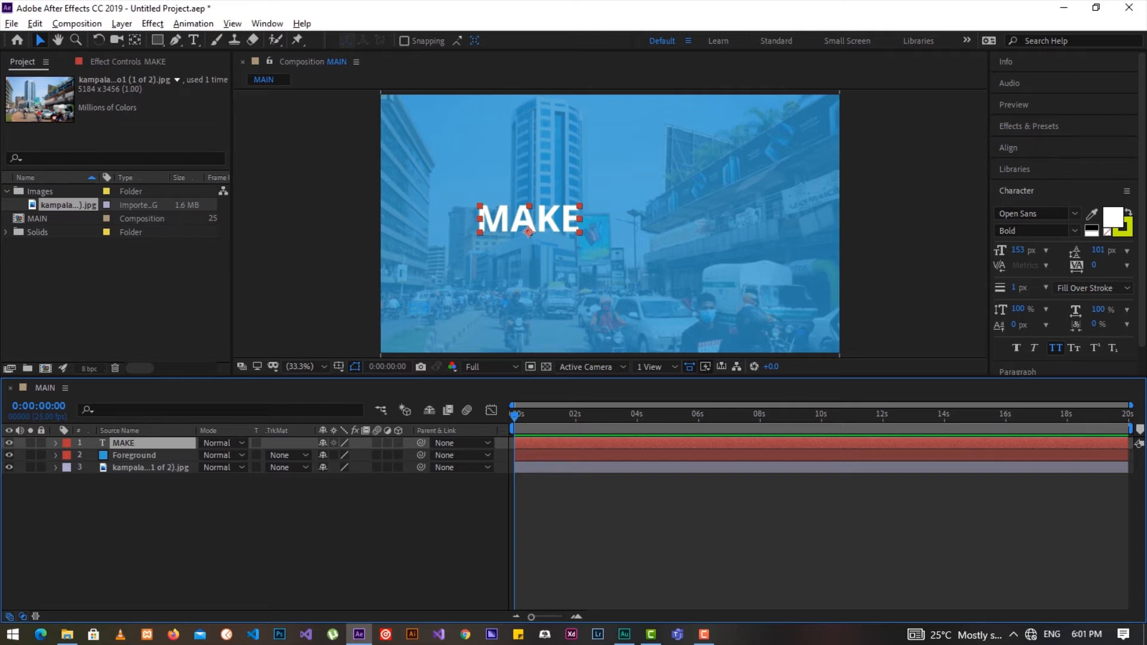
# Duplicate the MAKE text layer twice and move the MAKE 2 copy up and to the right of the original.
pyautogui.hotkey('ctrl', 'd')
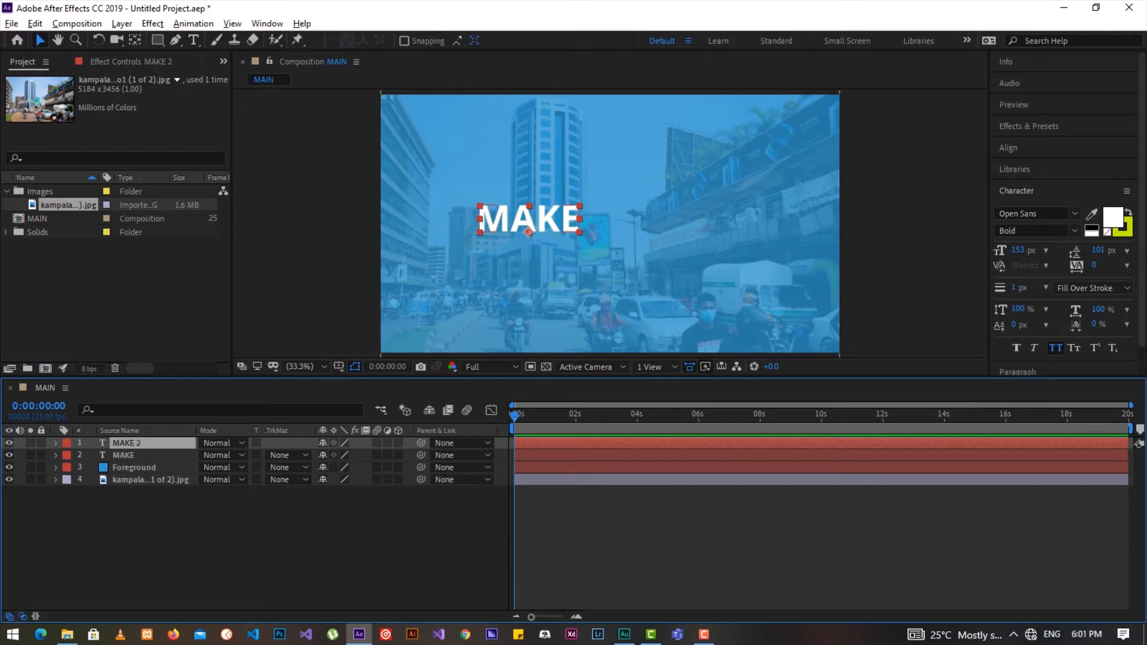
pyautogui.hotkey('ctrl', 'd')
pyautogui.moveTo(528, 232); pyautogui.dragTo(667, 205)
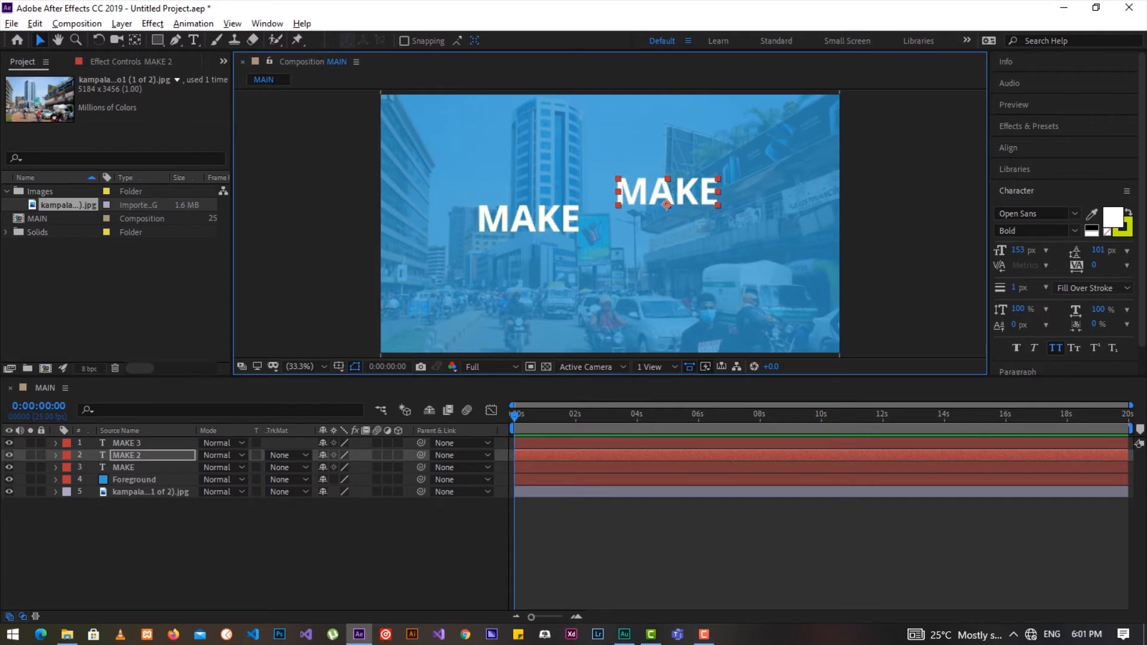
# Replace the wording of the moved MAKE 2 text with ANIMATIONS.
pyautogui.click(194, 40)
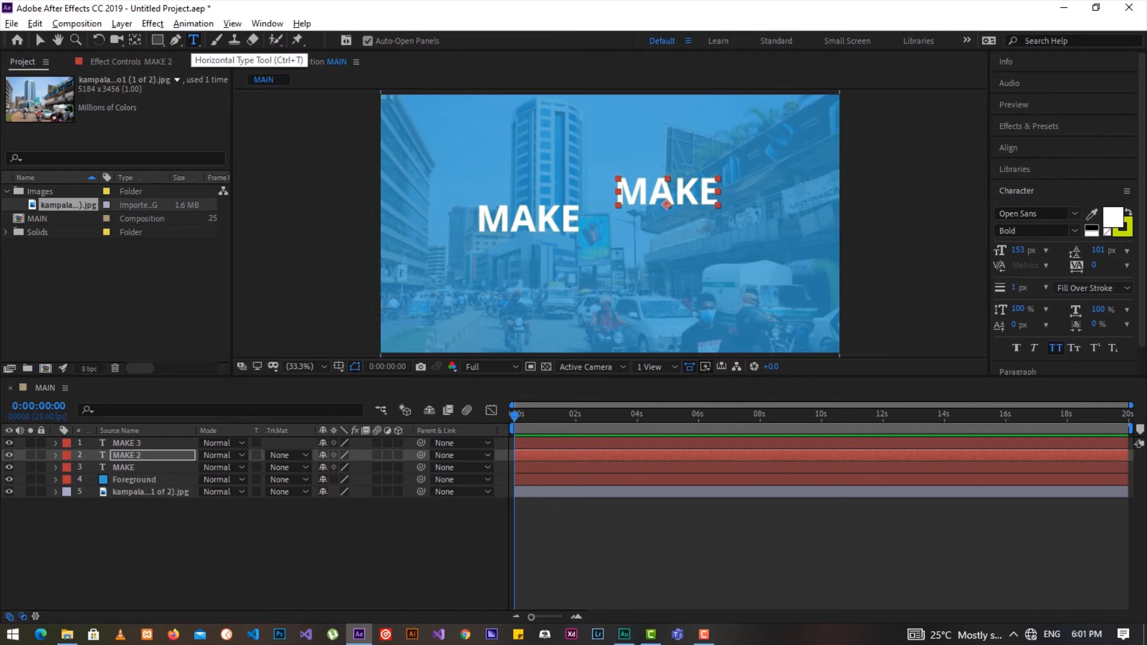
pyautogui.click(649, 192)
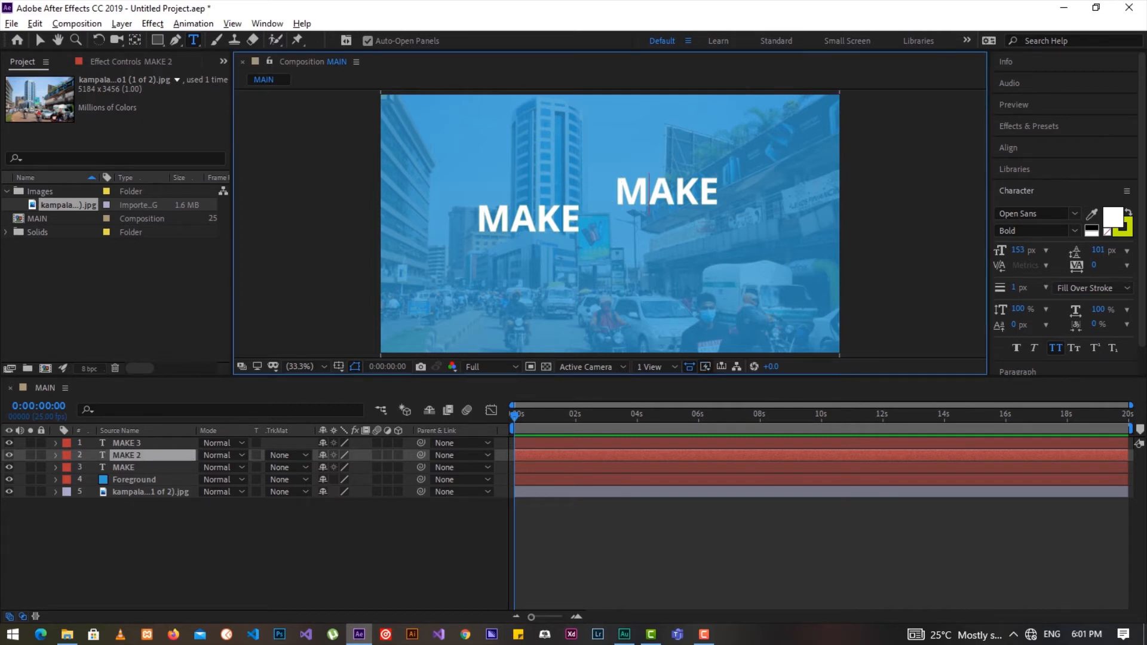
pyautogui.moveTo(719, 193); pyautogui.dragTo(615, 192)
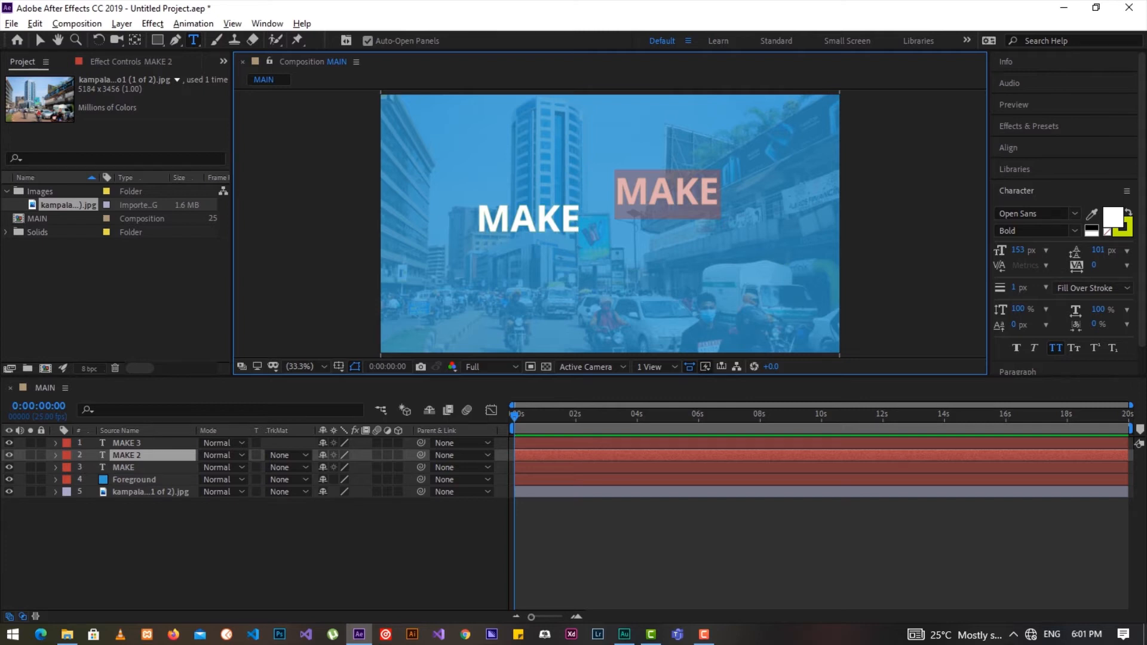
pyautogui.write('ANI')
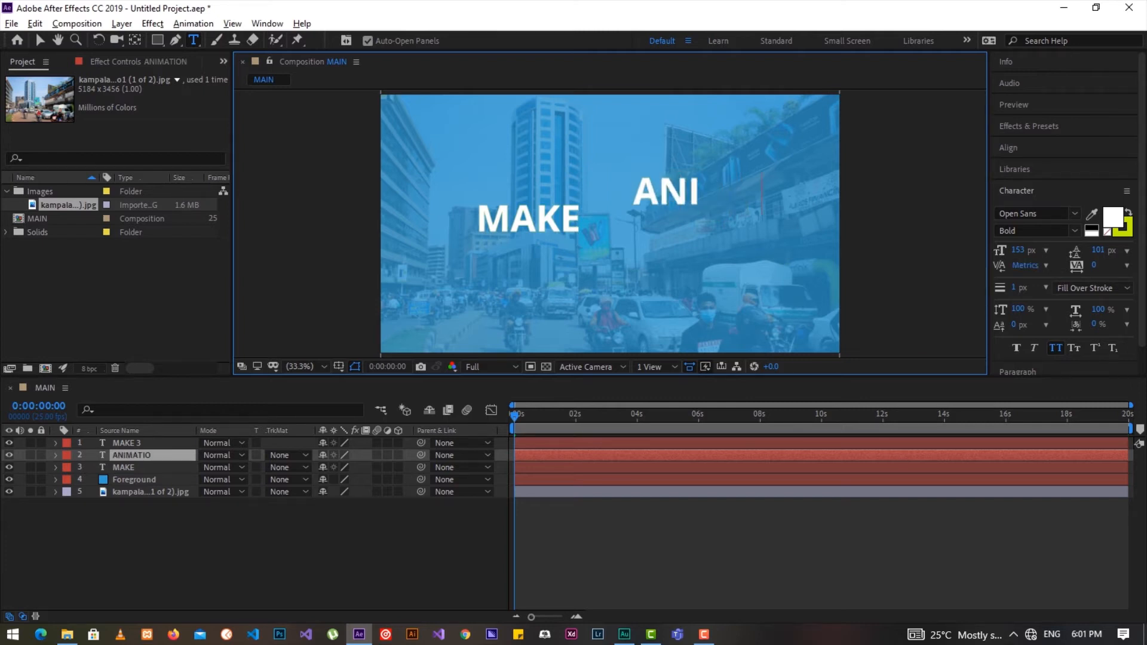
pyautogui.write('MATIONS')
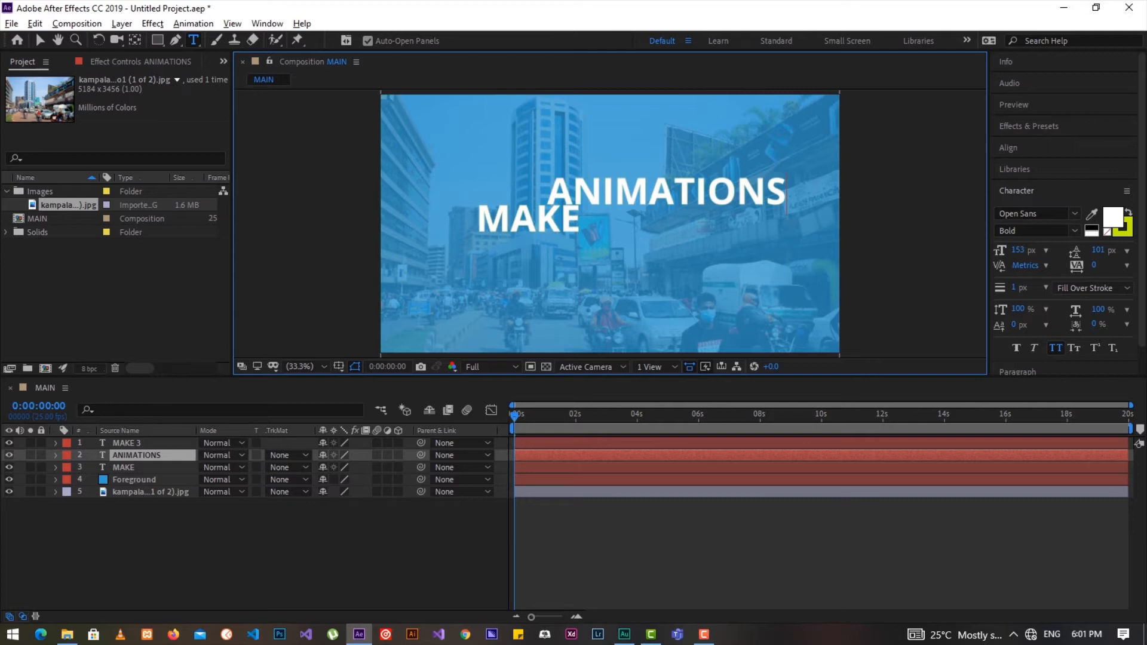
# Move the MAKE 3 copy right, just beneath ANIMATIONS, and replace its wording with SIMPLE.
pyautogui.click(123, 468)
pyautogui.click(126, 443)
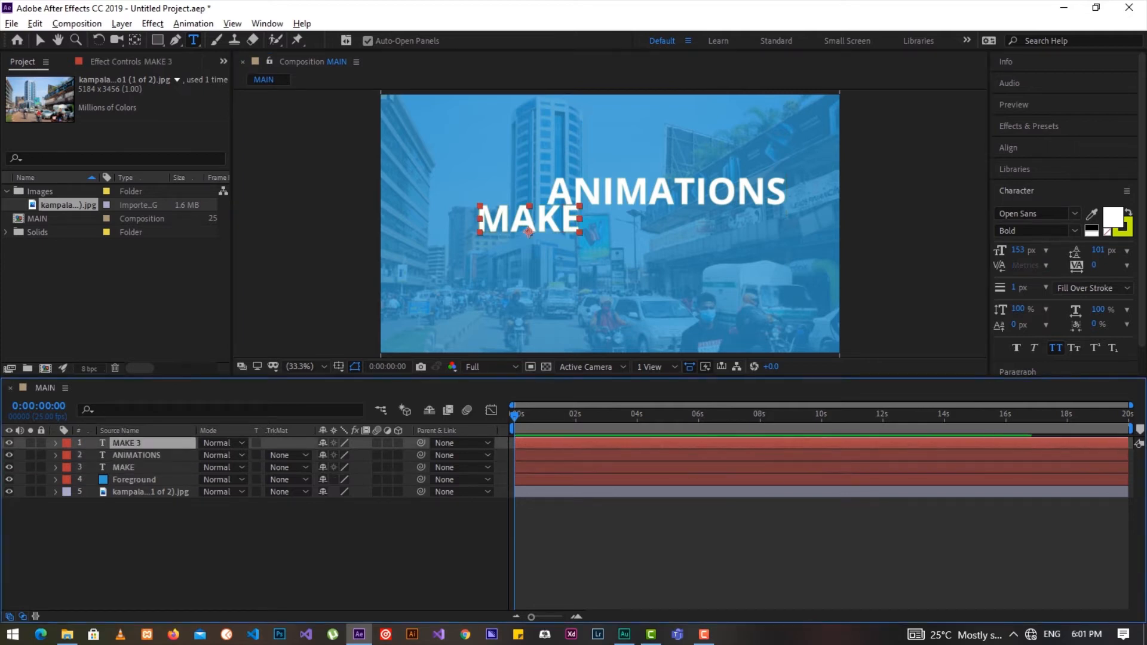
pyautogui.press('v')
pyautogui.moveTo(528, 231); pyautogui.dragTo(676, 241)
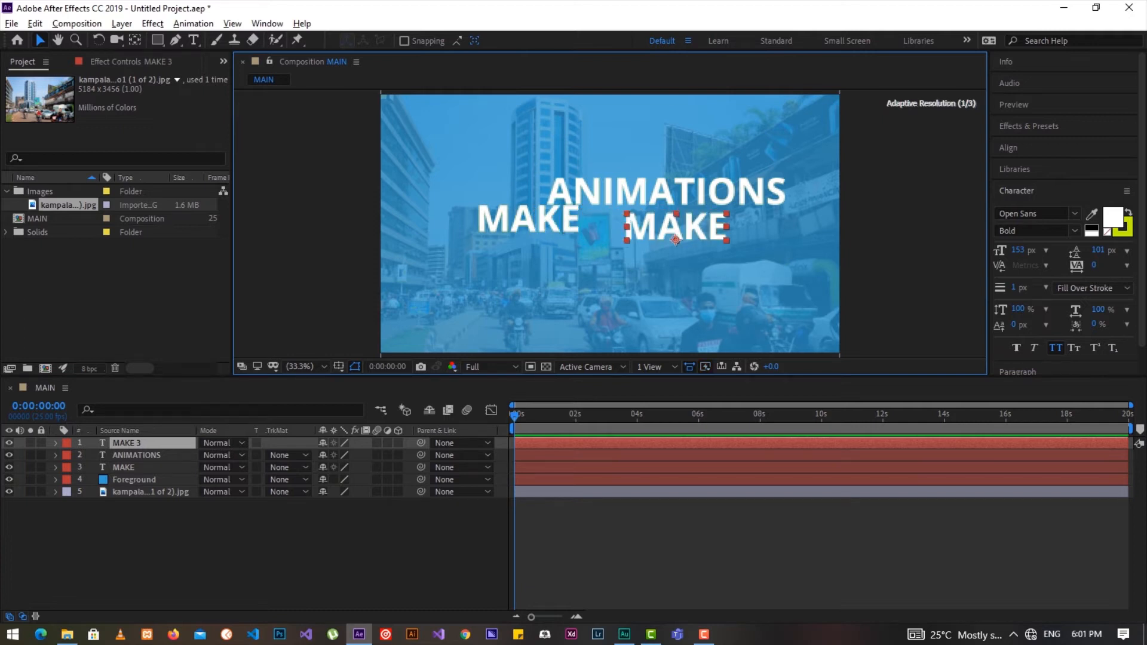
pyautogui.hotkey('ctrl', 't')
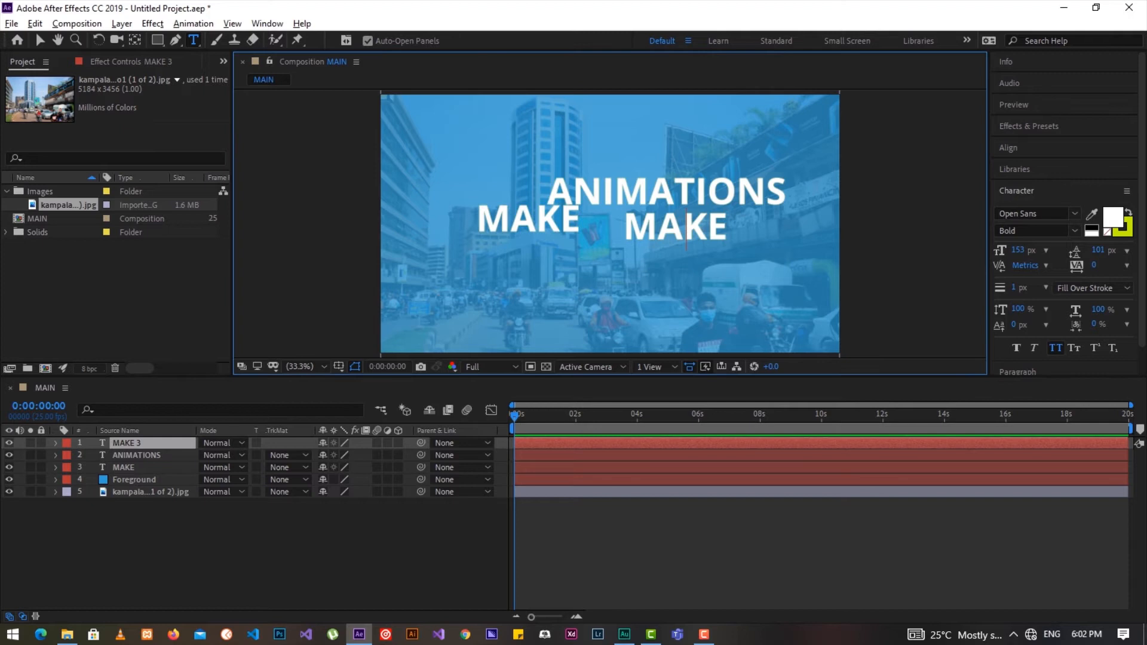
pyautogui.doubleClick(676, 240)
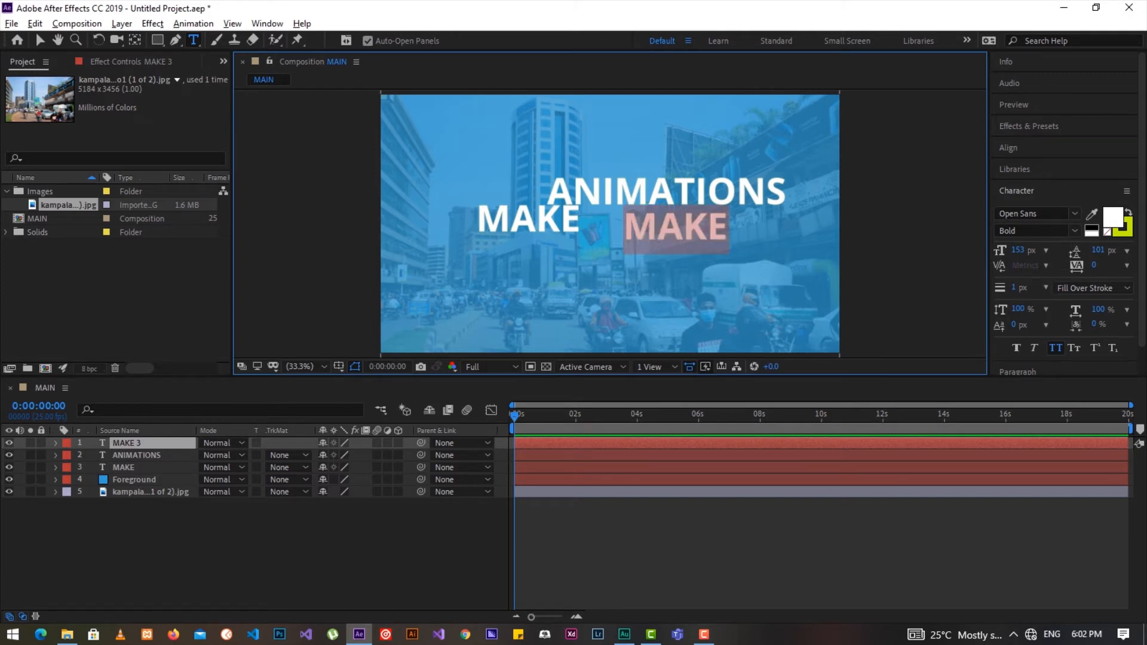
pyautogui.write('SIMPLE')
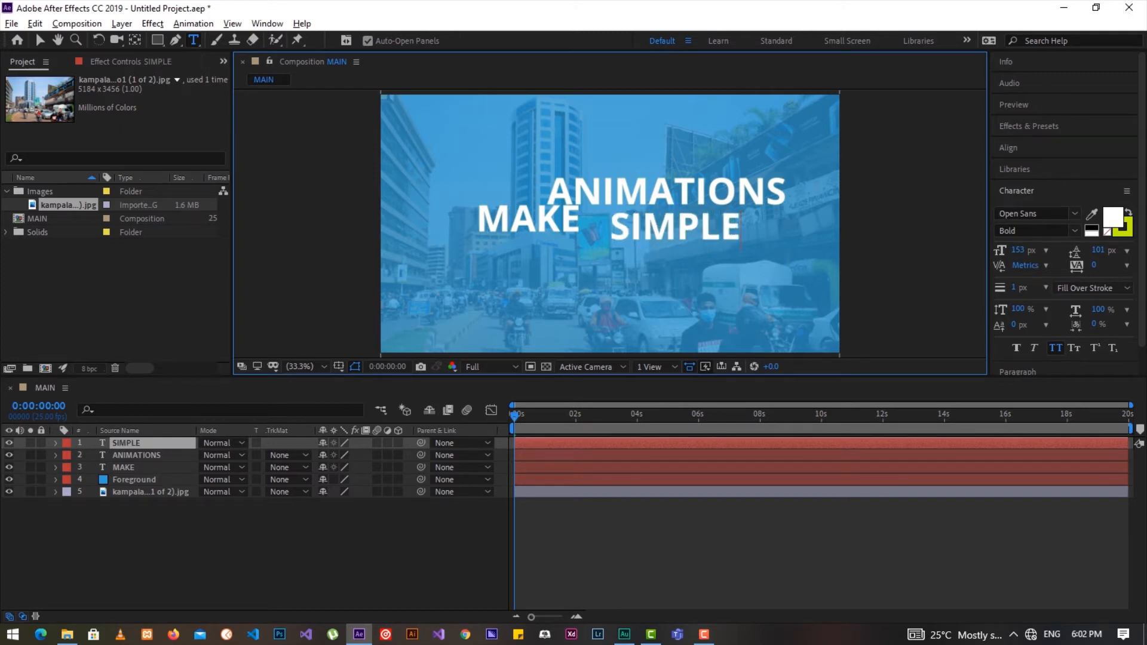
pyautogui.press('Escape')
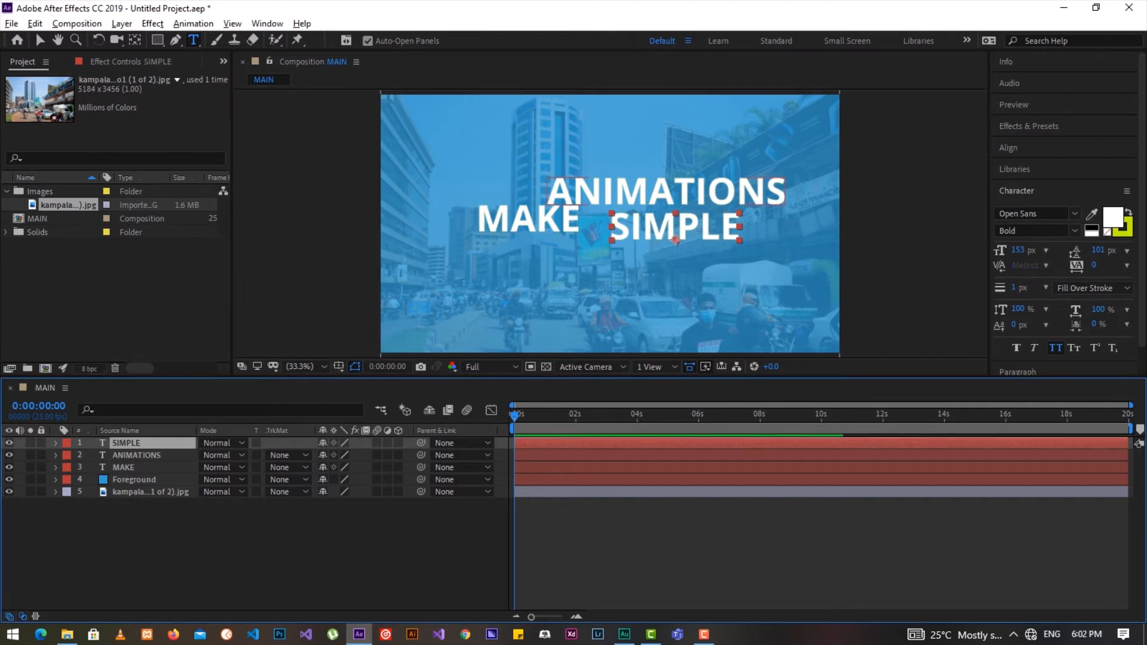
# Set the ANIMATIONS text to the SemiBold style and reduce its font size to 122 px.
pyautogui.click(616, 192)
pyautogui.moveTo(545, 192); pyautogui.dragTo(787, 194)
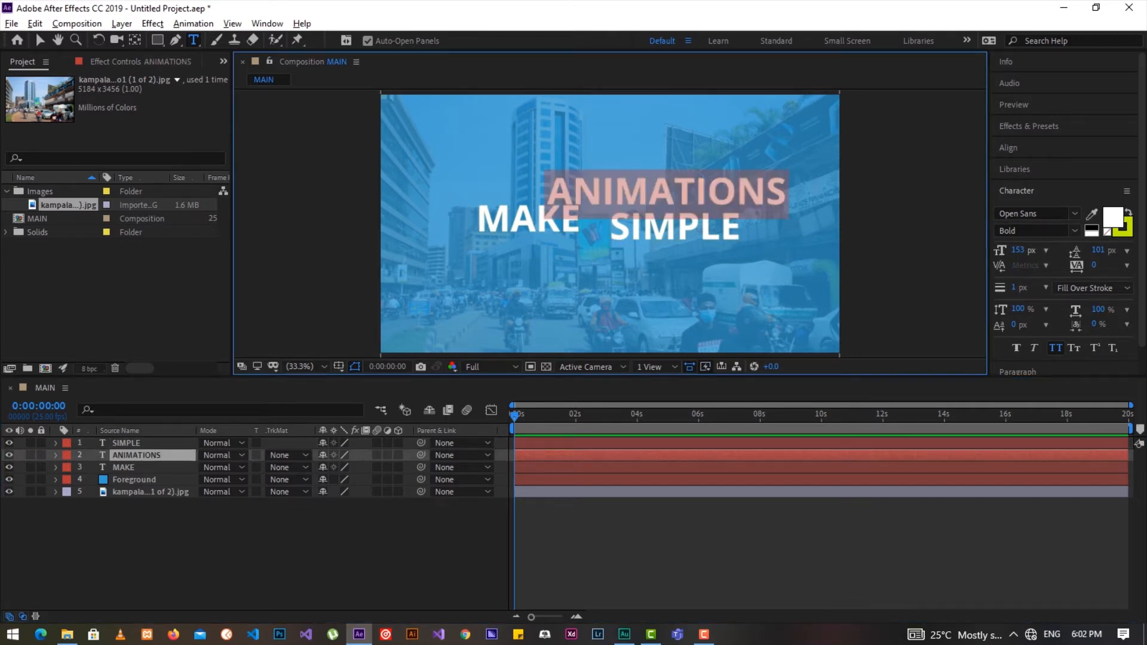
pyautogui.click(1073, 230)
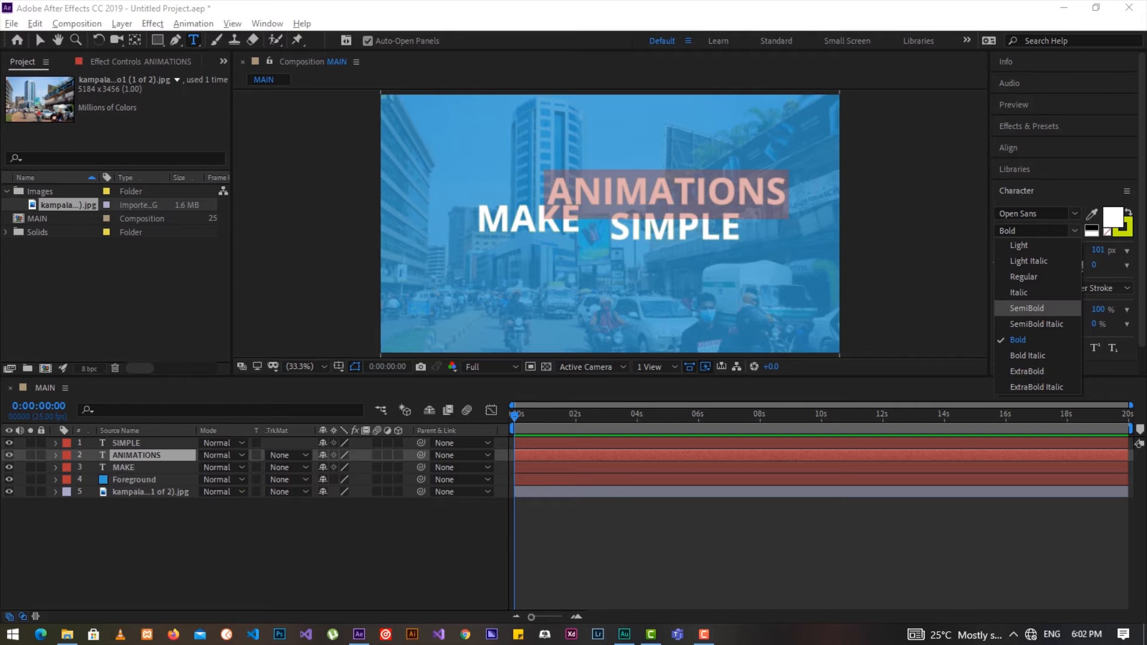
pyautogui.click(1026, 308)
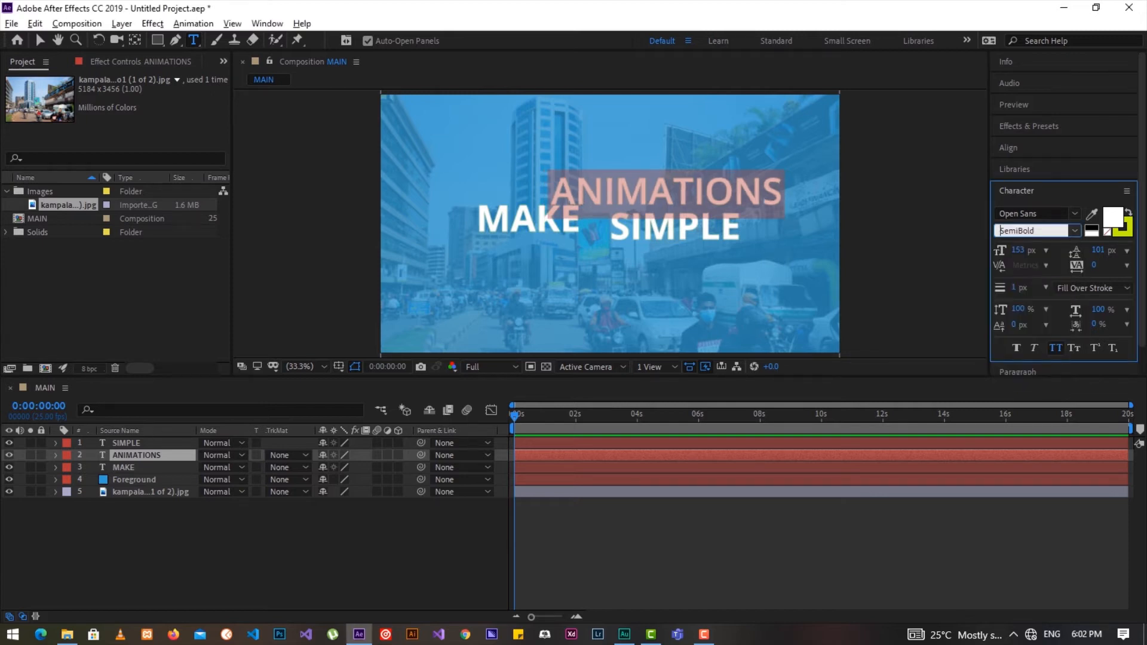
pyautogui.moveTo(1018, 249); pyautogui.dragTo(999, 250)
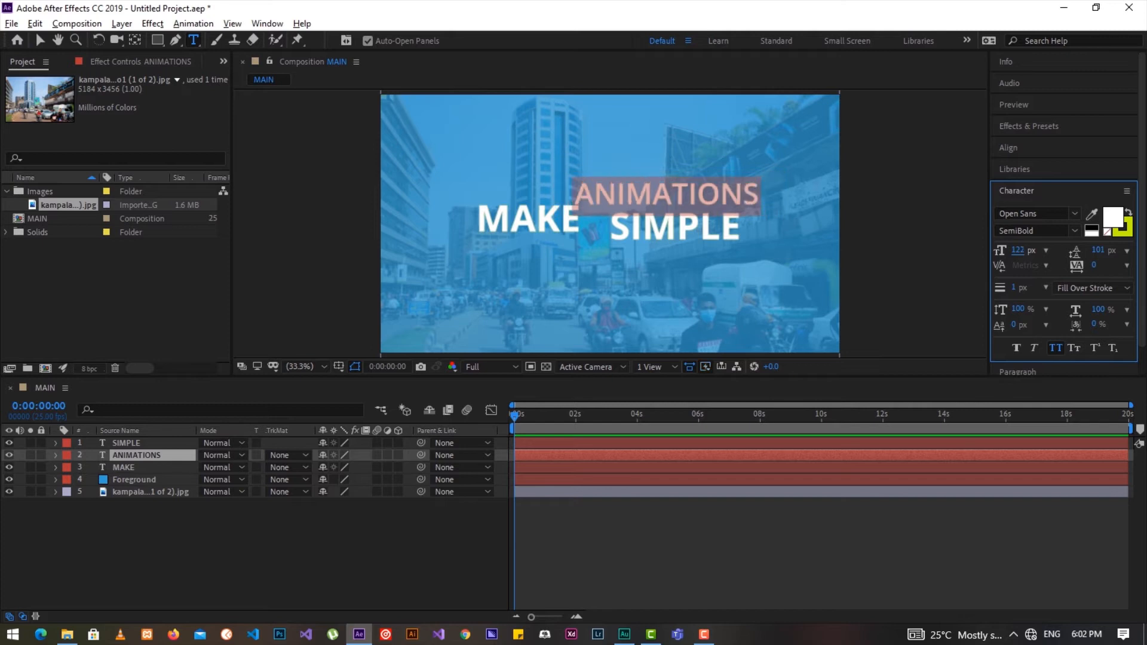
# Enlarge the SIMPLE text to a font size of 219 px.
pyautogui.click(126, 443)
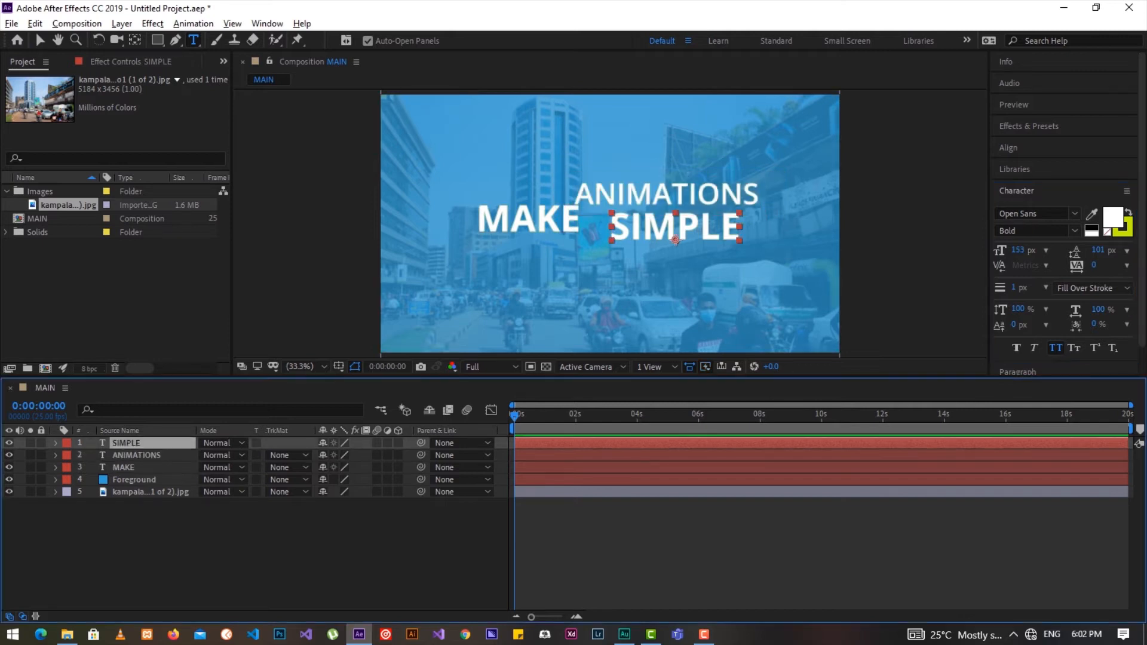
pyautogui.moveTo(1017, 250); pyautogui.dragTo(1056, 249)
pyautogui.press('capslock')
pyautogui.press('capslock')
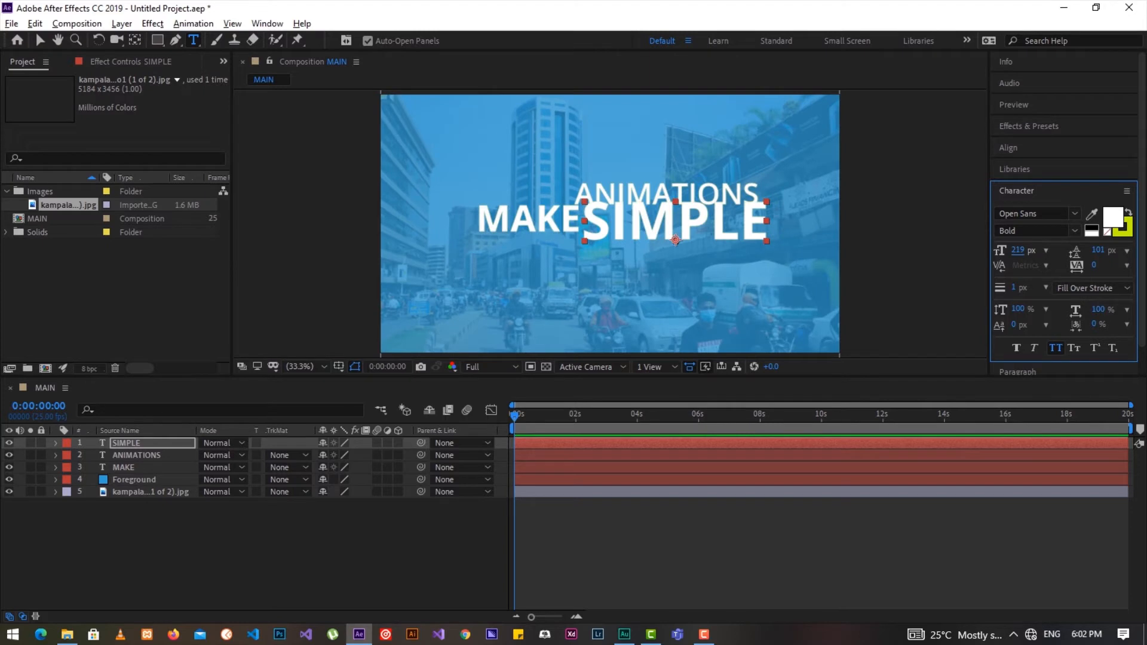
# Move the ANIMATIONS text slightly up and right so it sits directly above SIMPLE with matching edges.
pyautogui.click(136, 455)
pyautogui.click(126, 443)
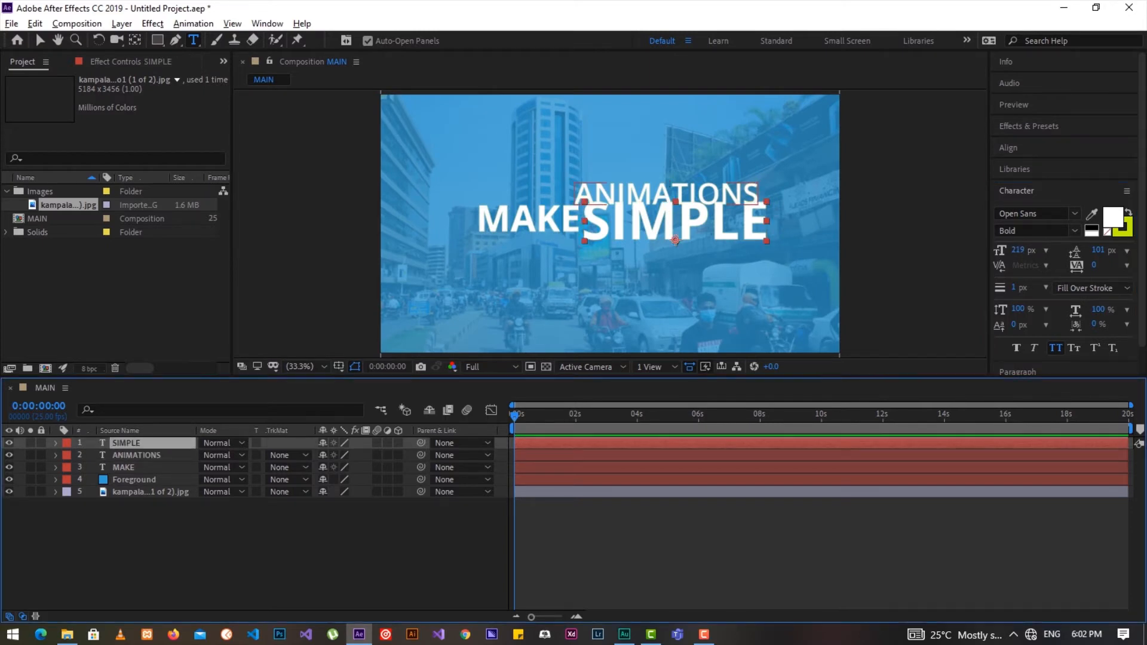
pyautogui.click(137, 455)
pyautogui.click(39, 40)
pyautogui.moveTo(666, 204); pyautogui.dragTo(676, 194)
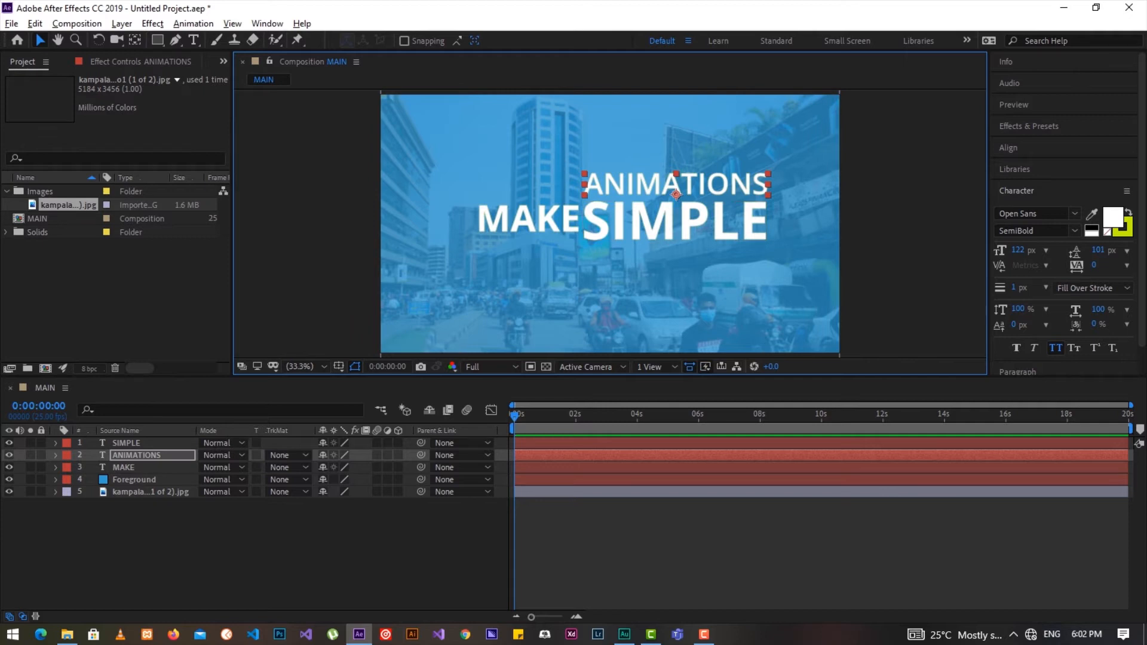
# Centre ANIMATIONS and SIMPLE horizontally on each other, shift both slightly right and down away from MAKE, and leave everything deselected.
pyautogui.click(136, 455)
pyautogui.keyDown('shift'); pyautogui.click(127, 443); pyautogui.keyUp('shift')
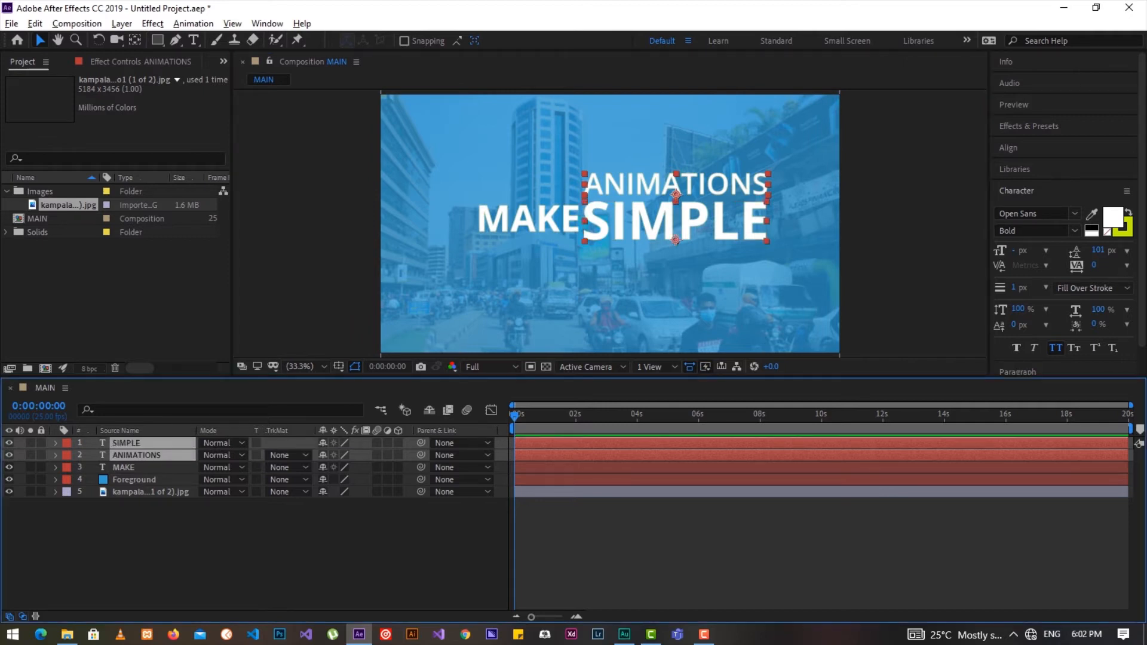
pyautogui.click(1007, 147)
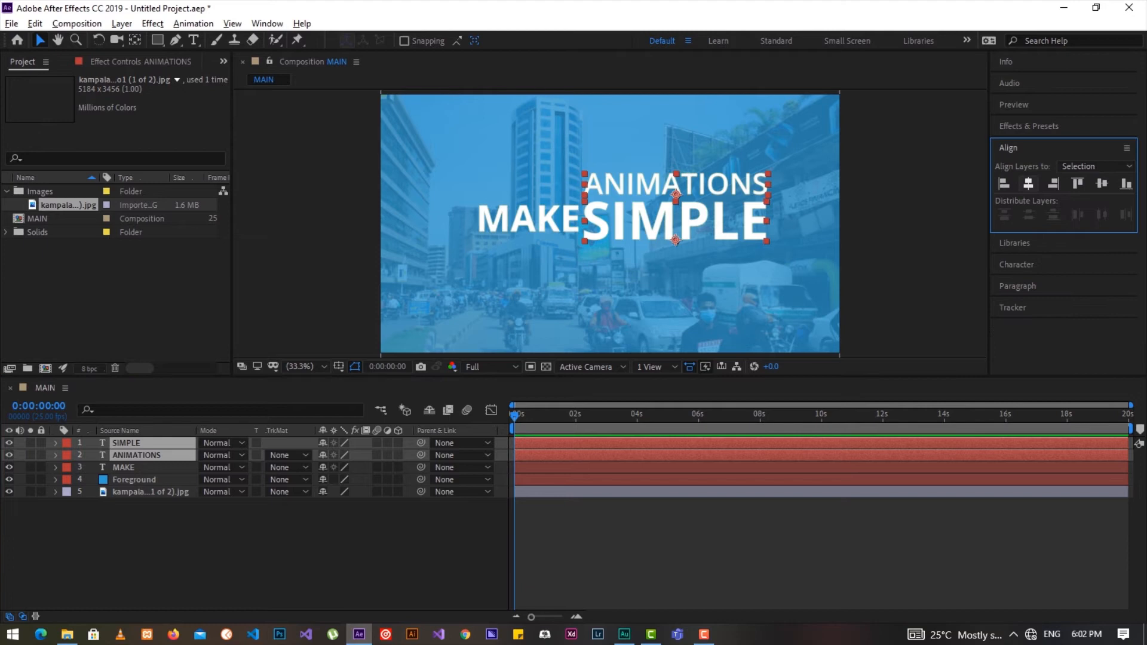
pyautogui.click(1029, 184)
pyautogui.moveTo(675, 221)
pyautogui.mouseDown()
pyautogui.moveTo(707, 239)
pyautogui.moveTo(693, 232)
pyautogui.mouseUp()
pyautogui.click(487, 218)
pyautogui.hotkey('ctrl', 'shift', 'a')
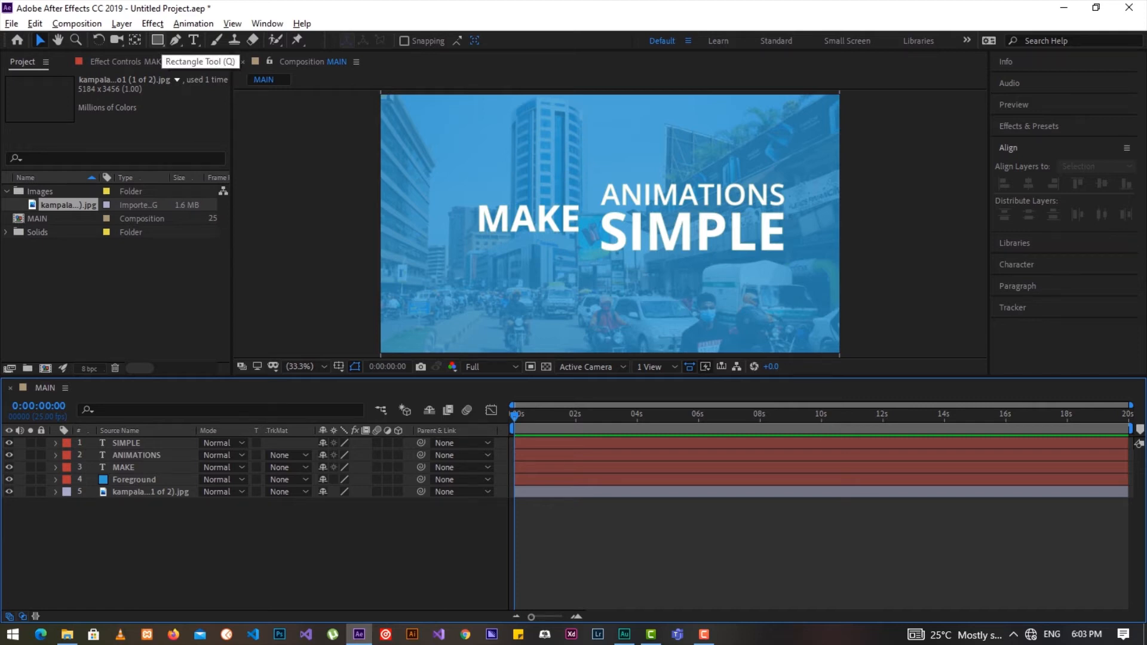
# Draw a rectangle shape with a 20 px white stroke framing the MAKE text, on its own shape layer.
pyautogui.press('super+plus')
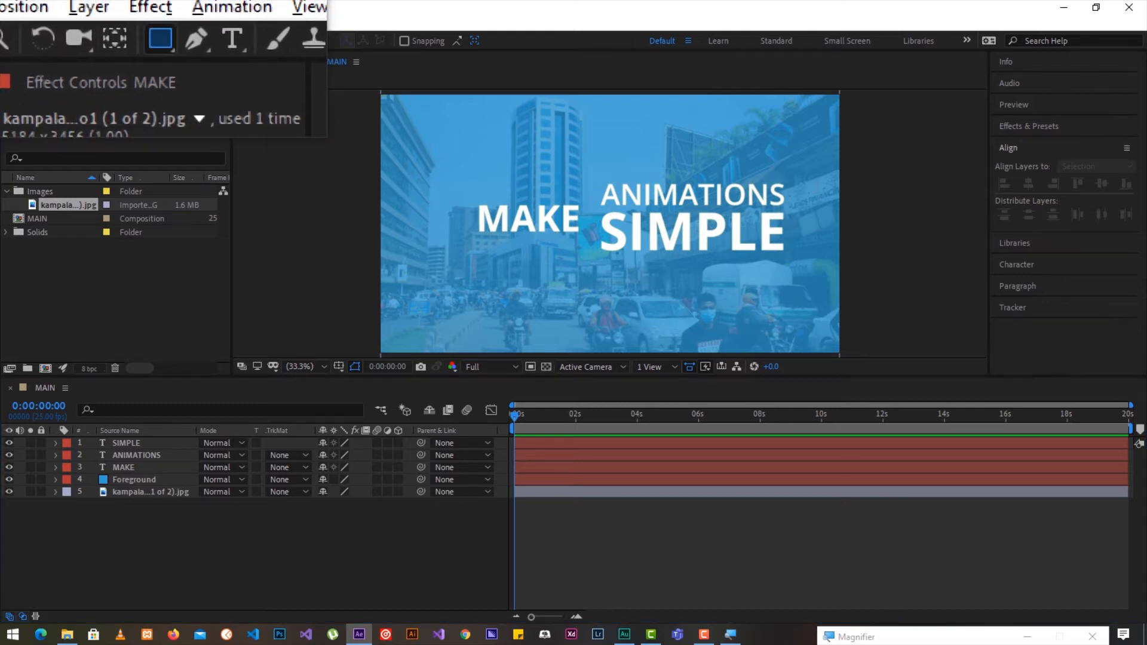
pyautogui.click(157, 40)
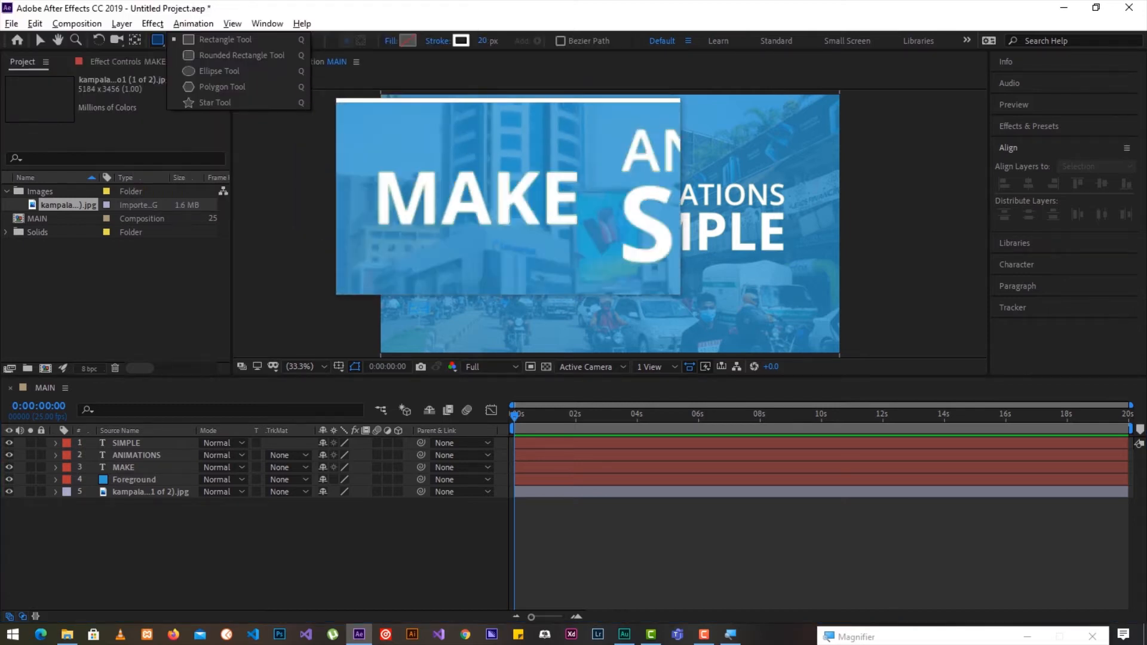
pyautogui.press('super+Escape')
pyautogui.moveTo(451, 176)
pyautogui.mouseDown()
pyautogui.moveTo(590, 310)
pyautogui.moveTo(591, 275)
pyautogui.moveTo(592, 285)
pyautogui.mouseUp()
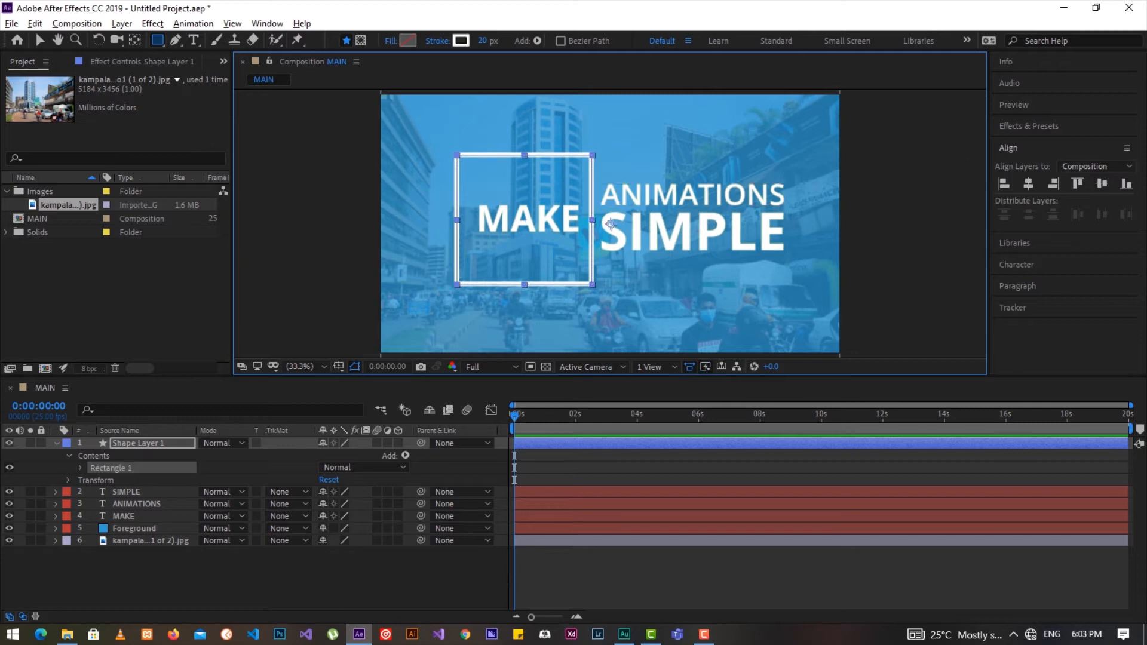
# Collapse the new shape layer and rename it Rectangle.
pyautogui.click(56, 443)
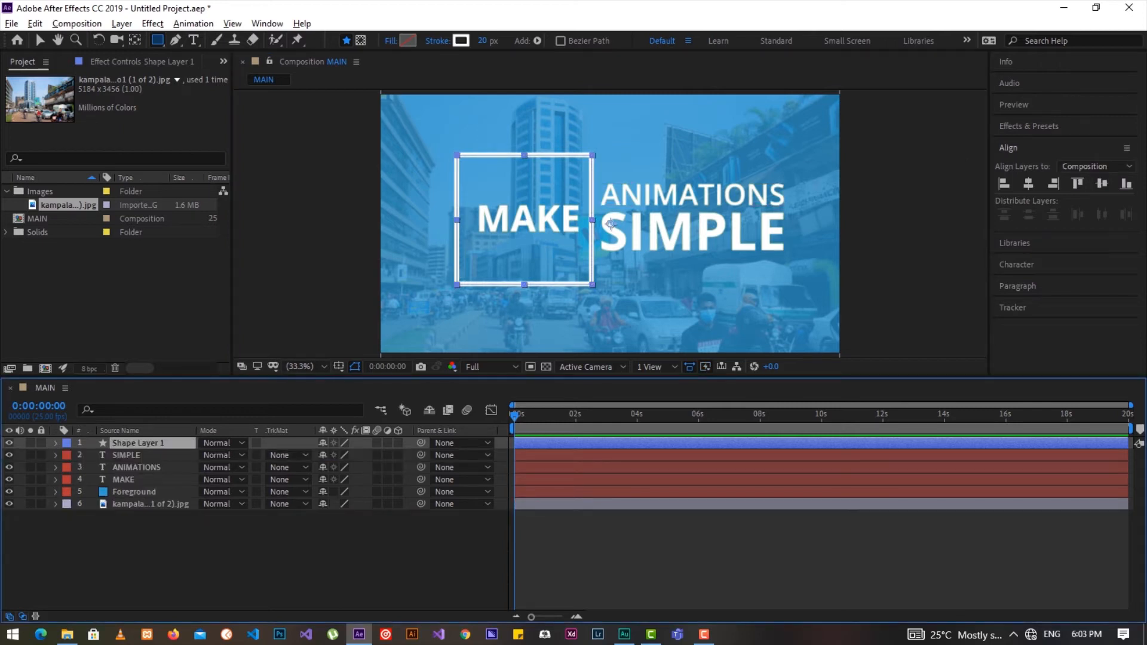
pyautogui.rightClick(144, 443)
pyautogui.click(179, 433)
pyautogui.write('Rectang')
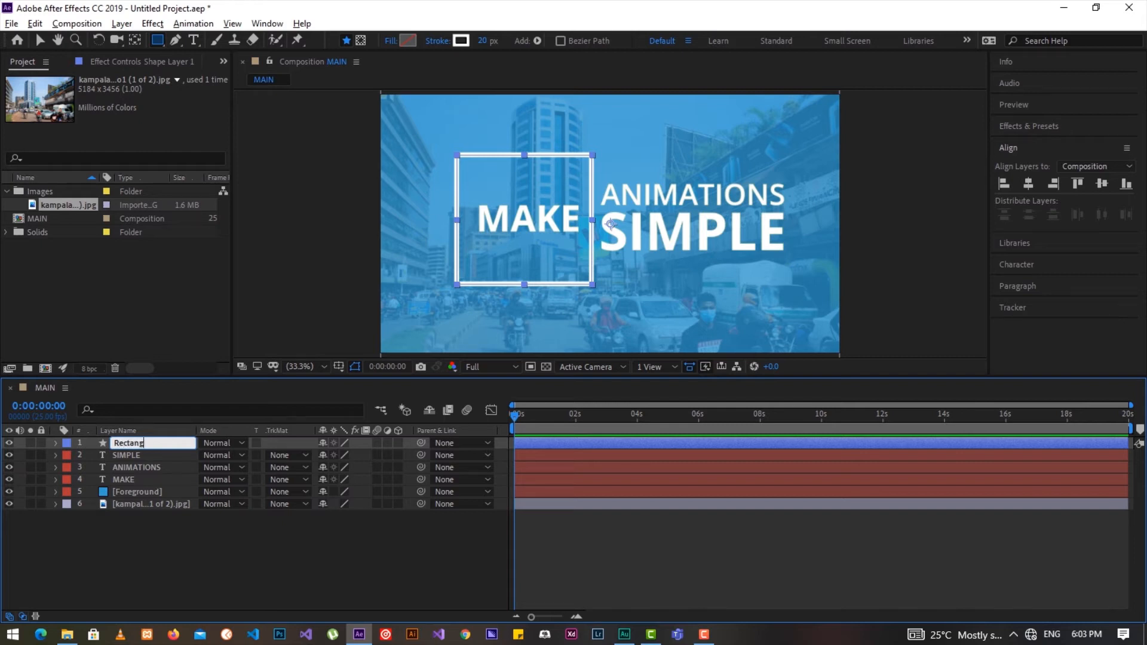
pyautogui.press('Return')
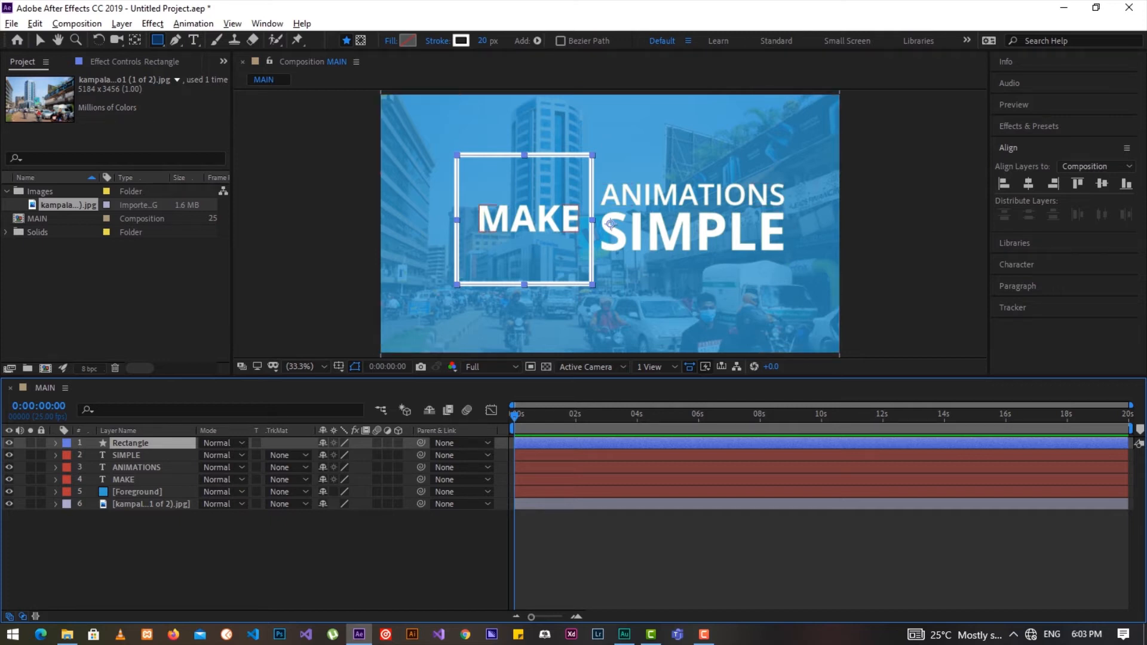
# Move the Rectangle, SIMPLE, ANIMATIONS and MAKE layers together slightly down towards the frame's centre, then deselect them.
pyautogui.keyDown('shift'); pyautogui.click(124, 479); pyautogui.keyUp('shift')
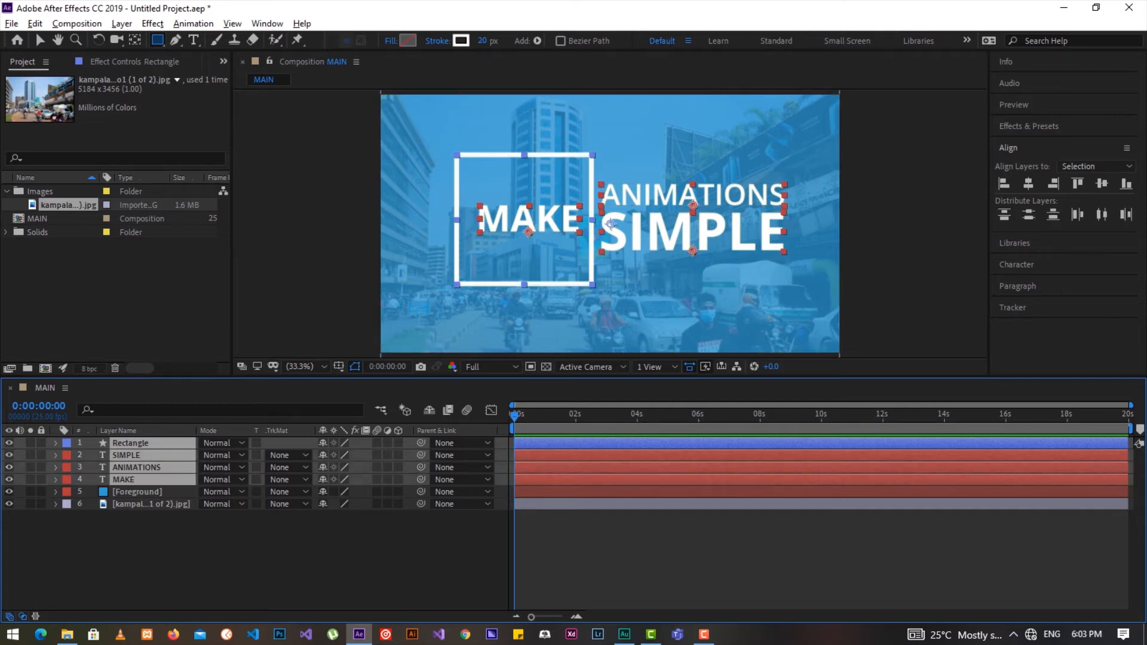
pyautogui.press('v')
pyautogui.moveTo(657, 232); pyautogui.dragTo(659, 243)
pyautogui.click(298, 549)
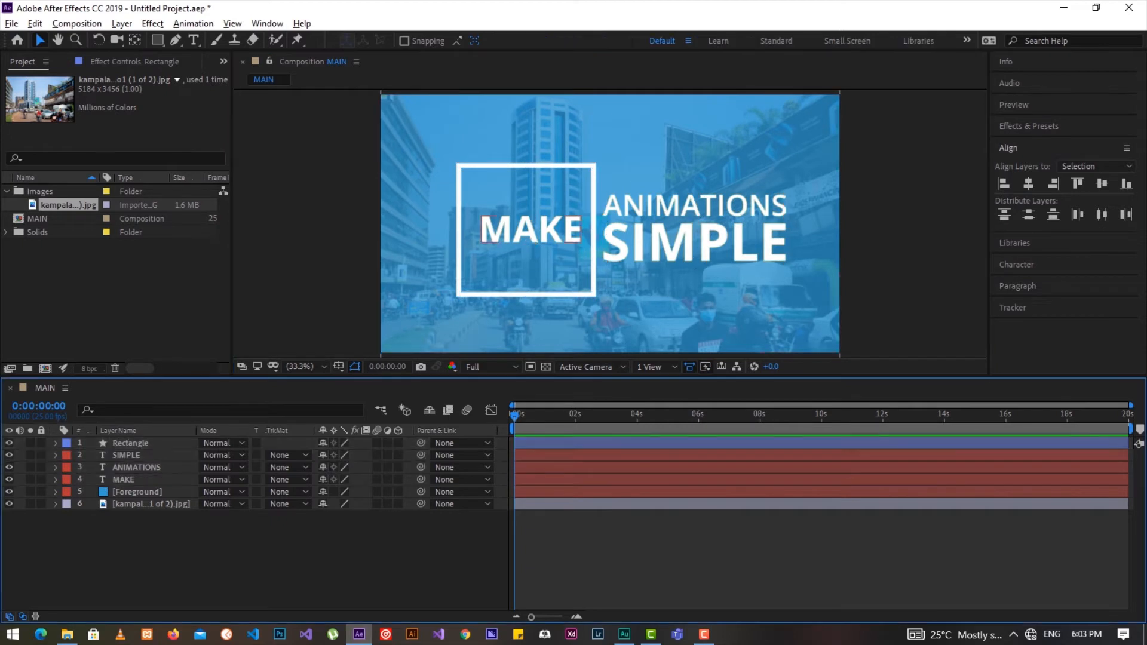
# Enlarge the MAKE text to 181 px and shift it slightly so it sits inside the rectangle frame.
pyautogui.click(123, 479)
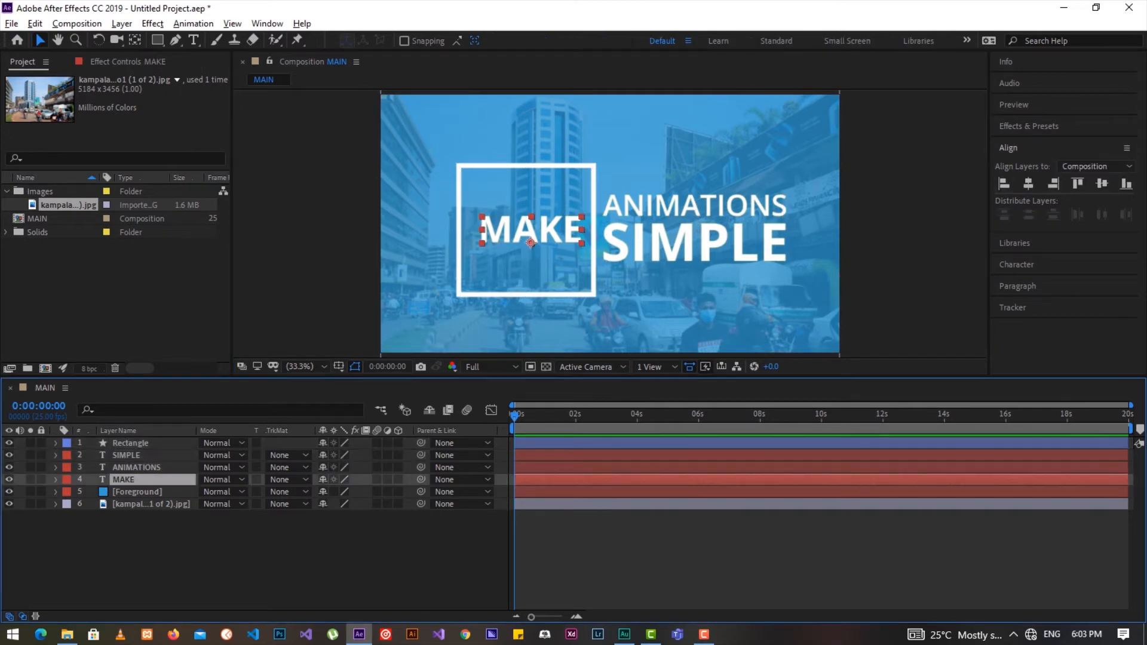
pyautogui.hotkey('ctrl', '6')
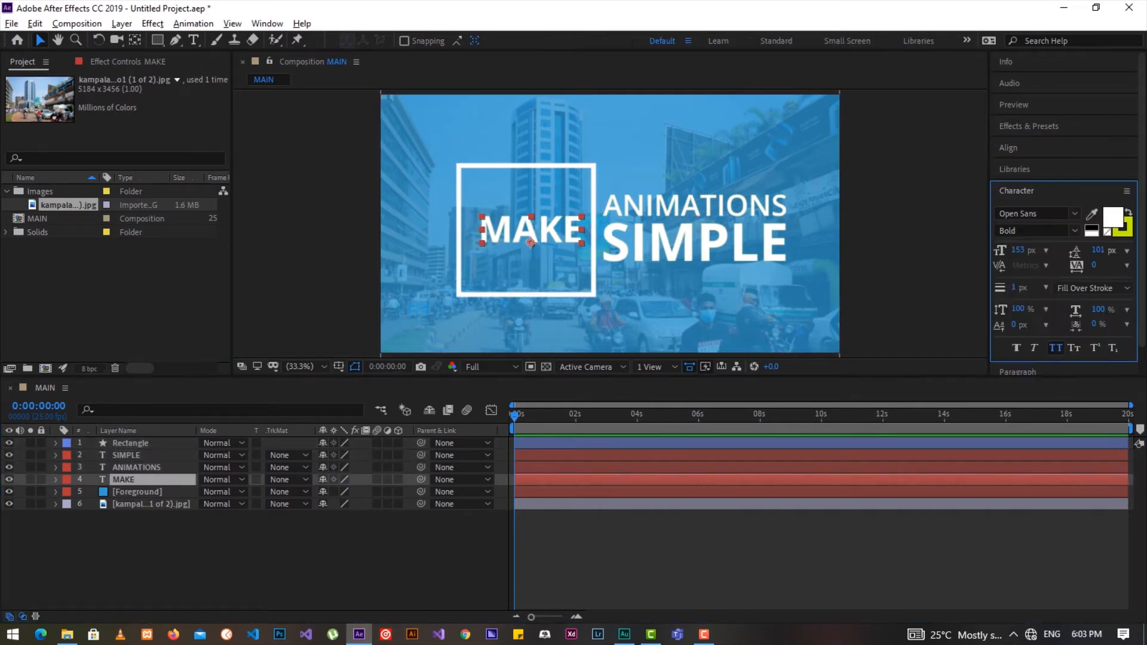
pyautogui.click(266, 24)
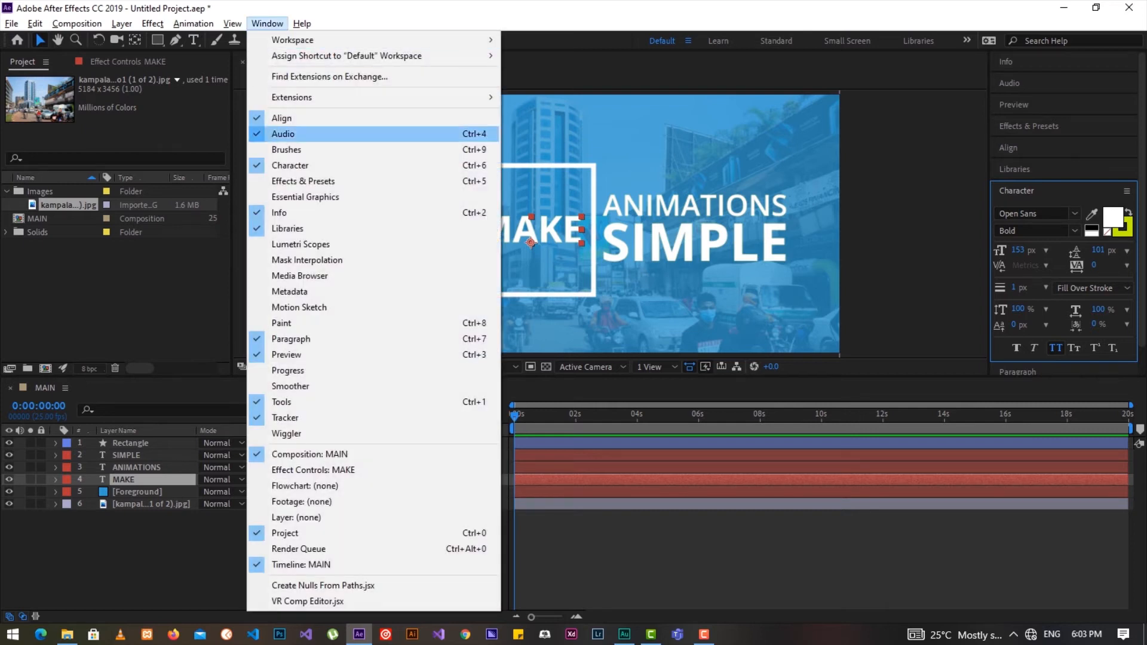
pyautogui.click(281, 166)
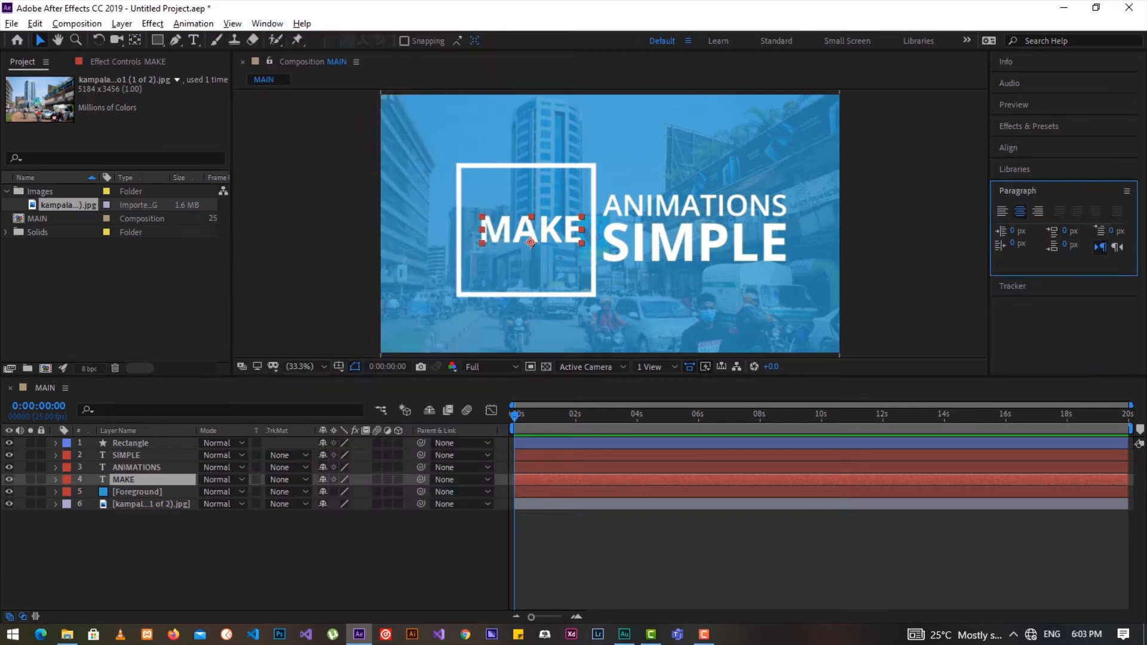
pyautogui.click(267, 23)
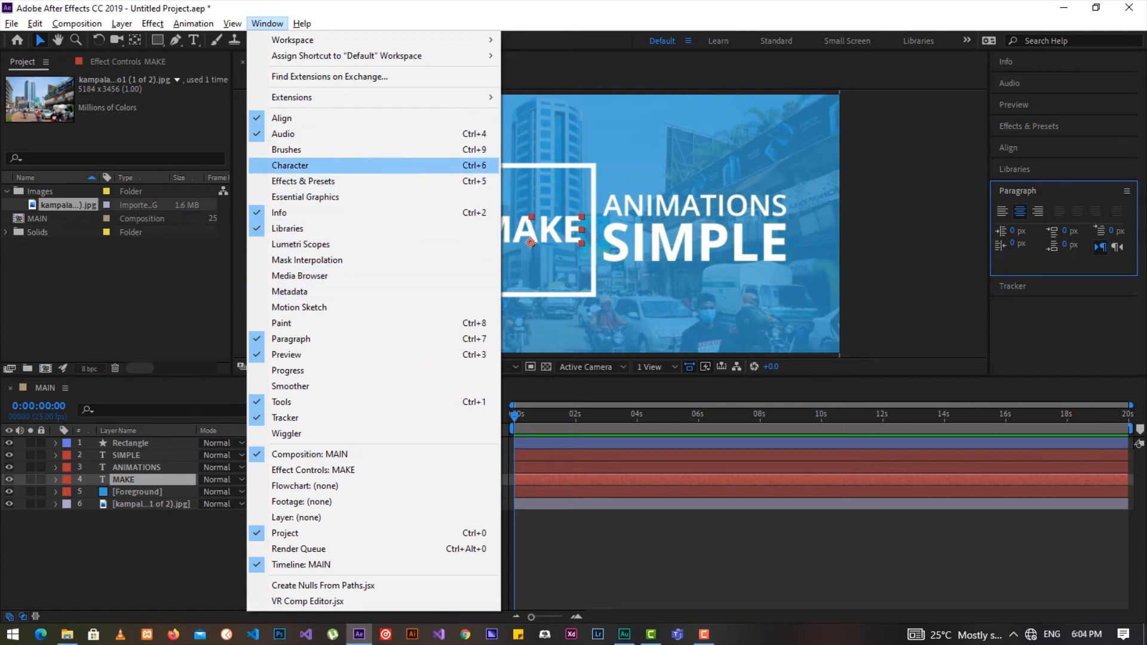
pyautogui.click(290, 166)
pyautogui.moveTo(1018, 294); pyautogui.dragTo(1034, 294)
pyautogui.moveTo(530, 228); pyautogui.dragTo(525, 226)
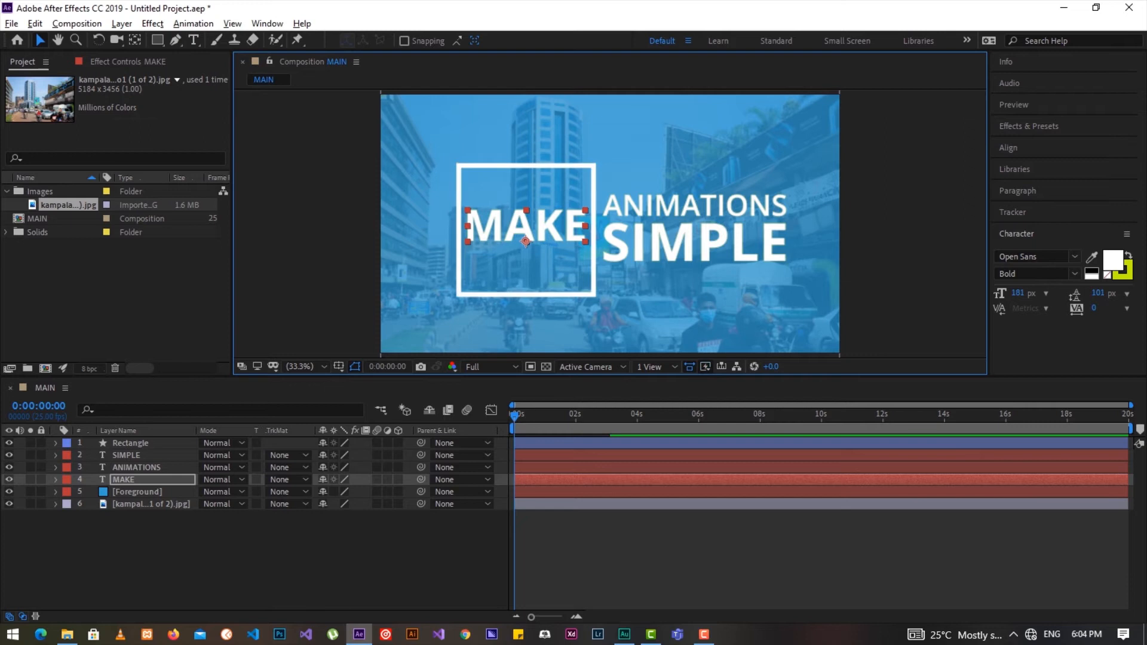
# Place the Rectangle layer directly below MAKE in the layer stack, centre both vertically on each other, and leave everything deselected.
pyautogui.click(152, 479)
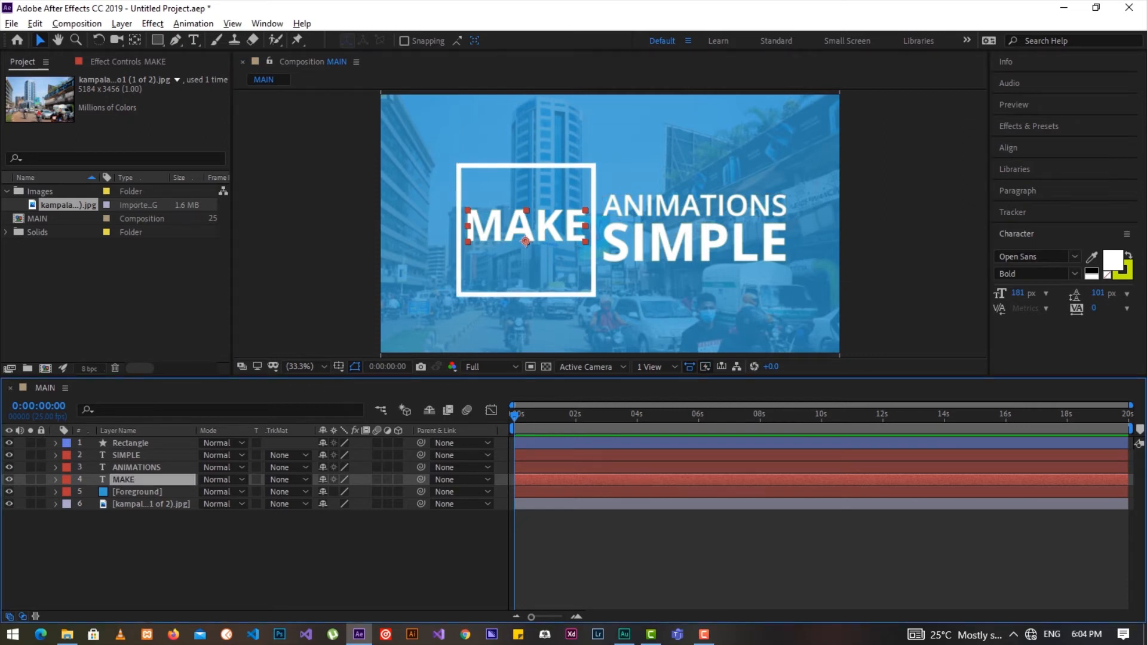
pyautogui.moveTo(152, 443); pyautogui.dragTo(152, 485)
pyautogui.keyDown('shift'); pyautogui.click(526, 242); pyautogui.keyUp('shift')
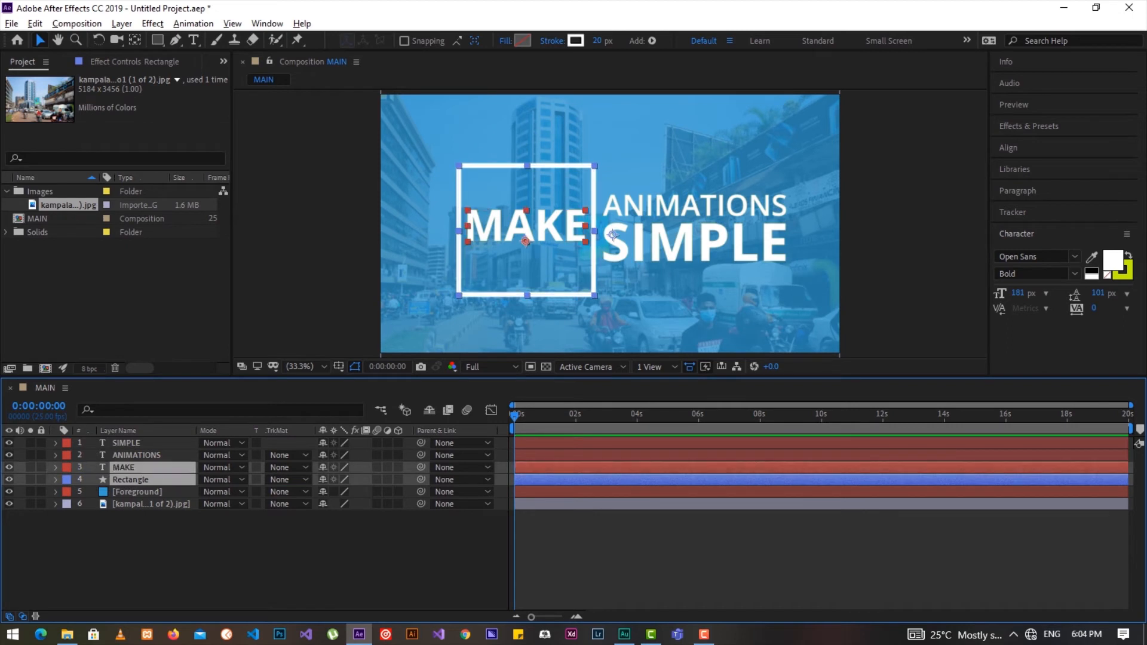
pyautogui.click(1007, 148)
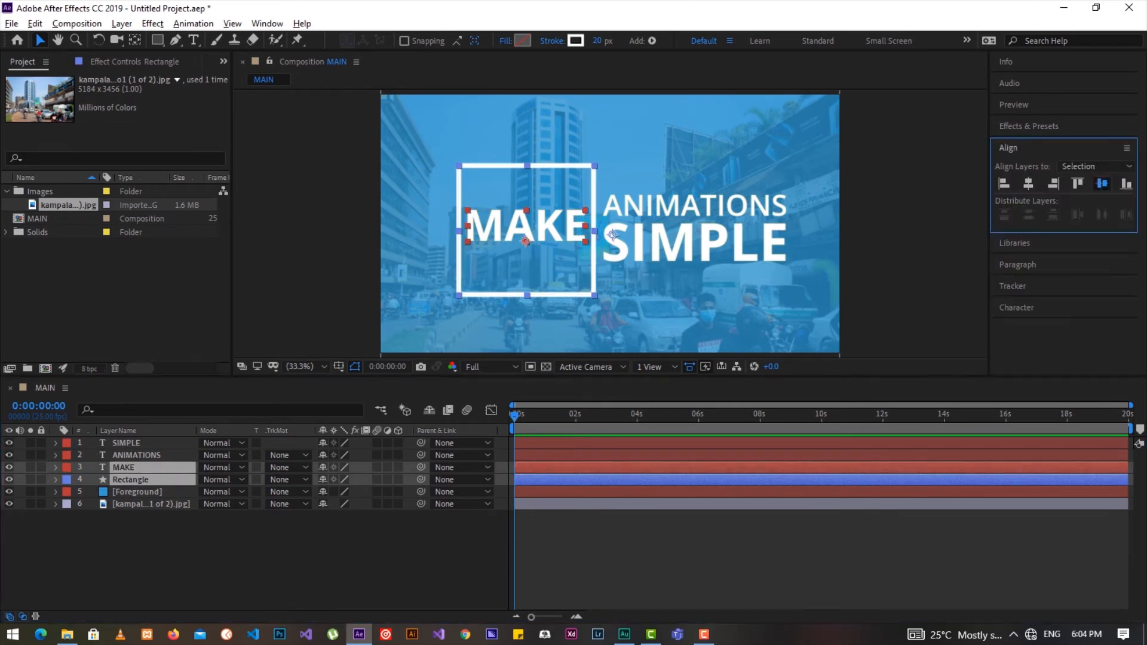
pyautogui.click(1103, 183)
pyautogui.click(251, 538)
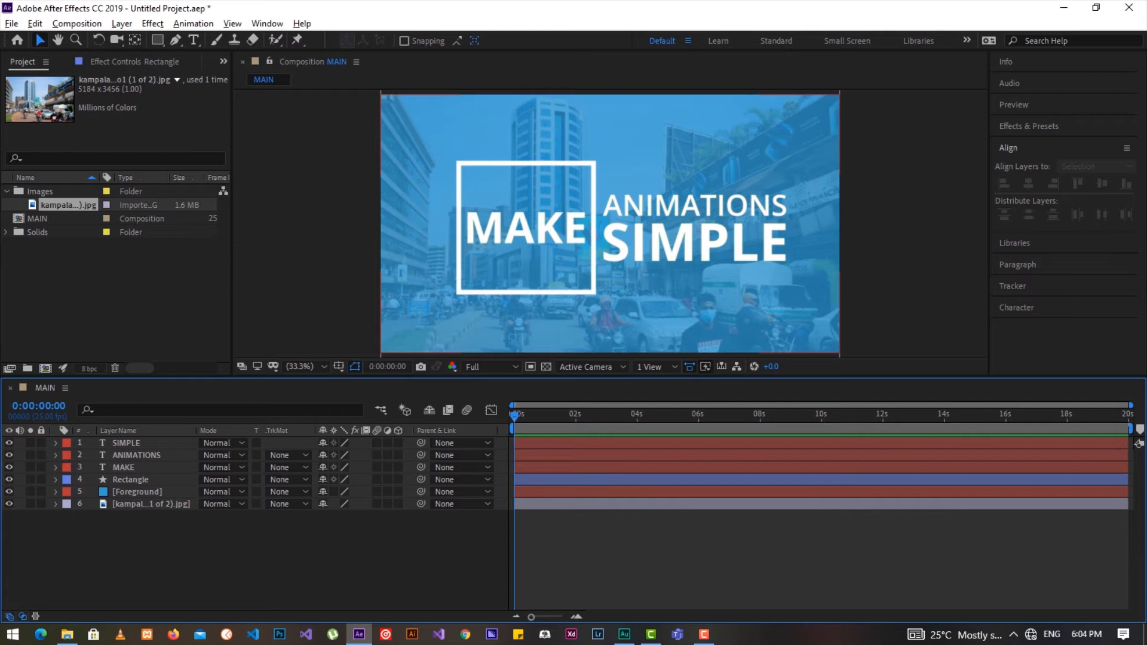
# Examine the Rectangle shape's fill options and stroke width under screen magnification, keeping its settings as they are.
pyautogui.click(459, 251)
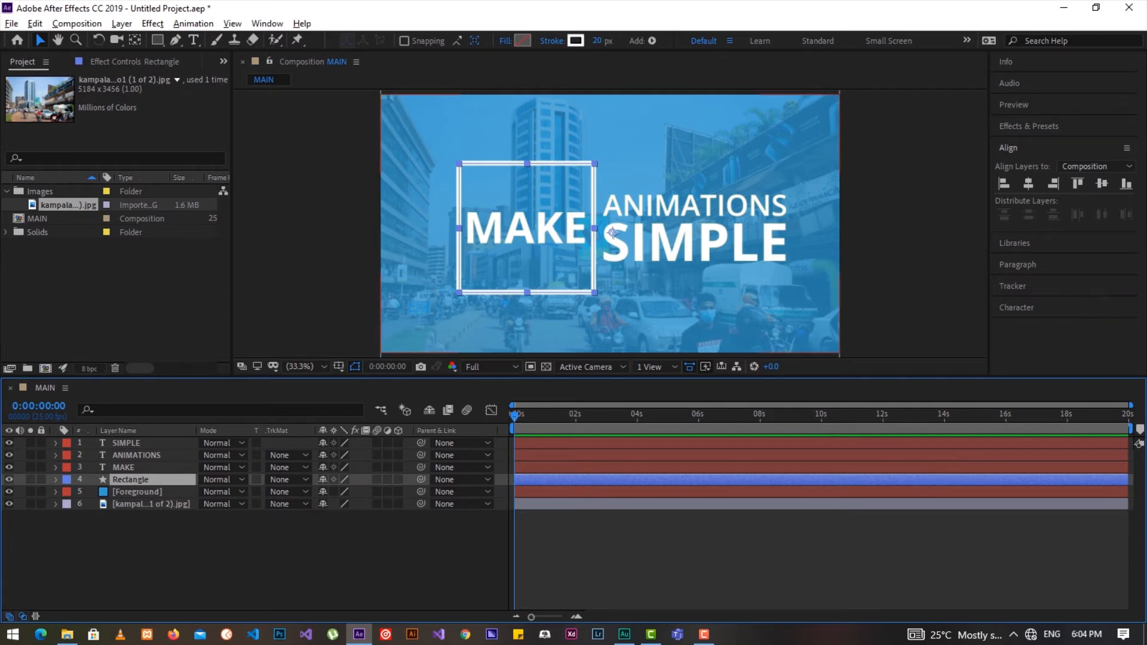
pyautogui.press('super+plus')
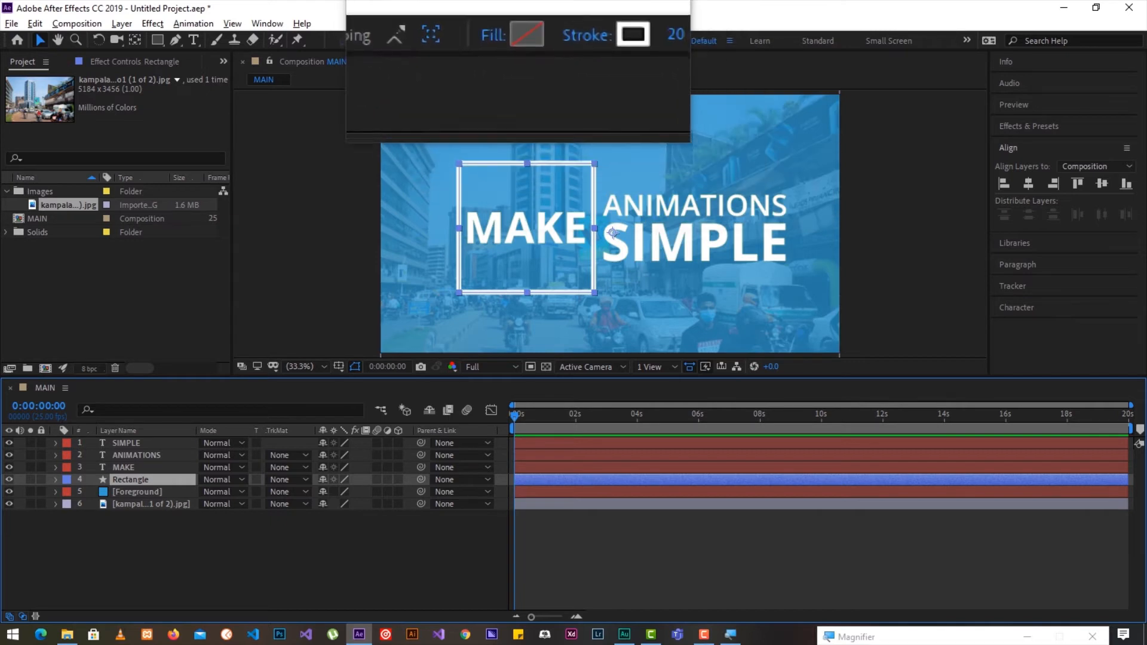
pyautogui.click(505, 40)
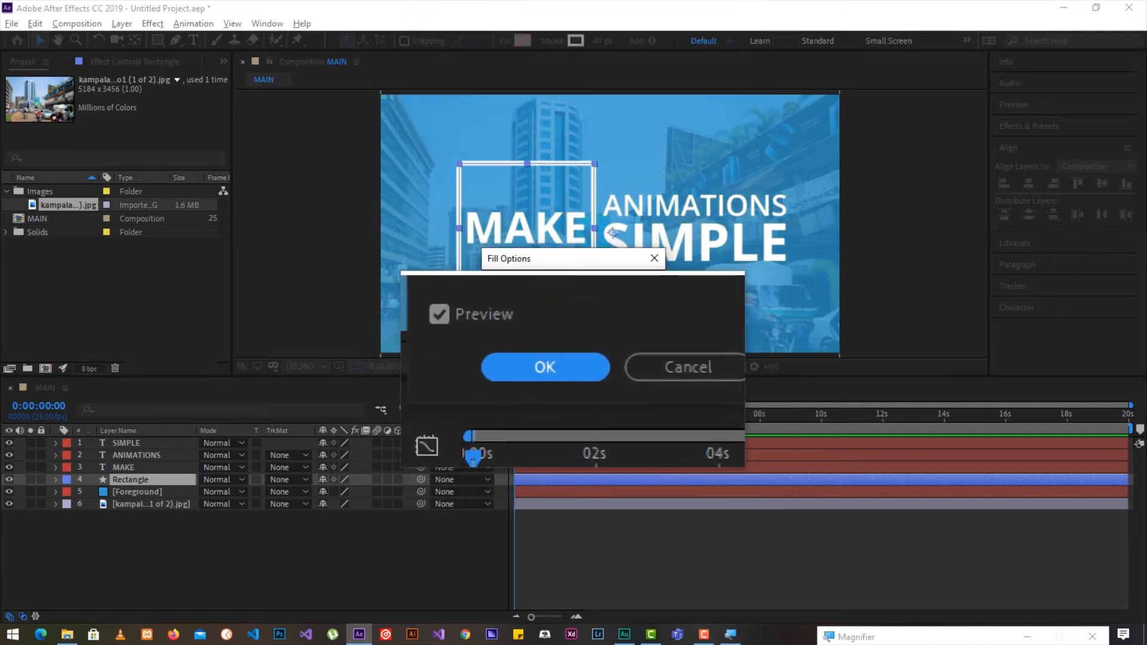
pyautogui.click(560, 373)
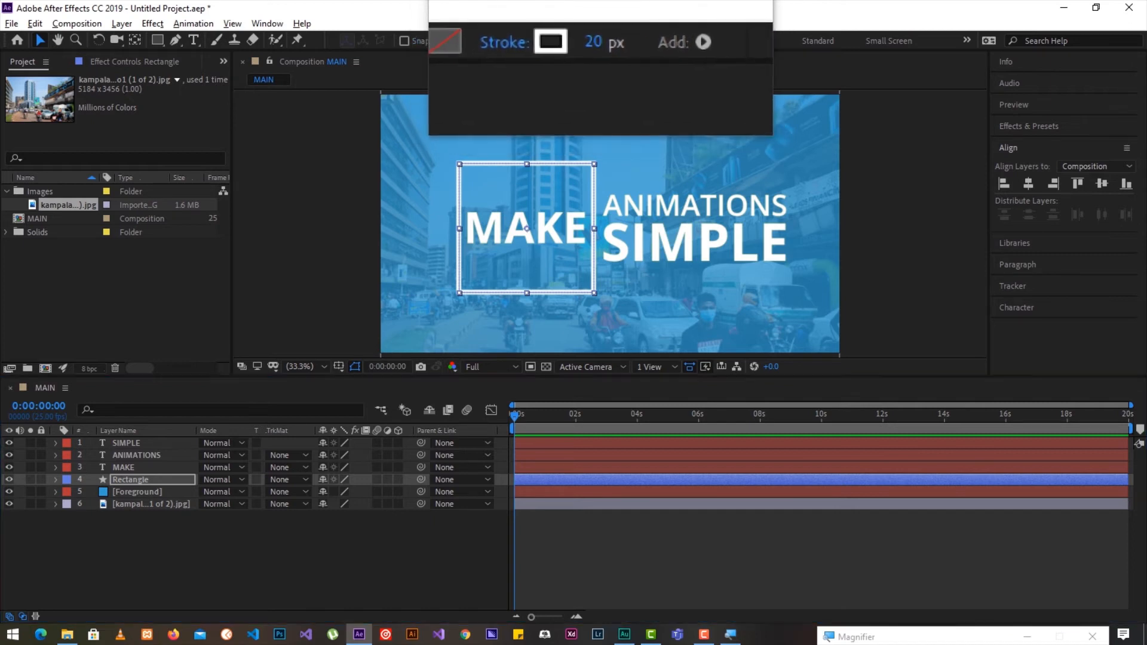
pyautogui.click(597, 37)
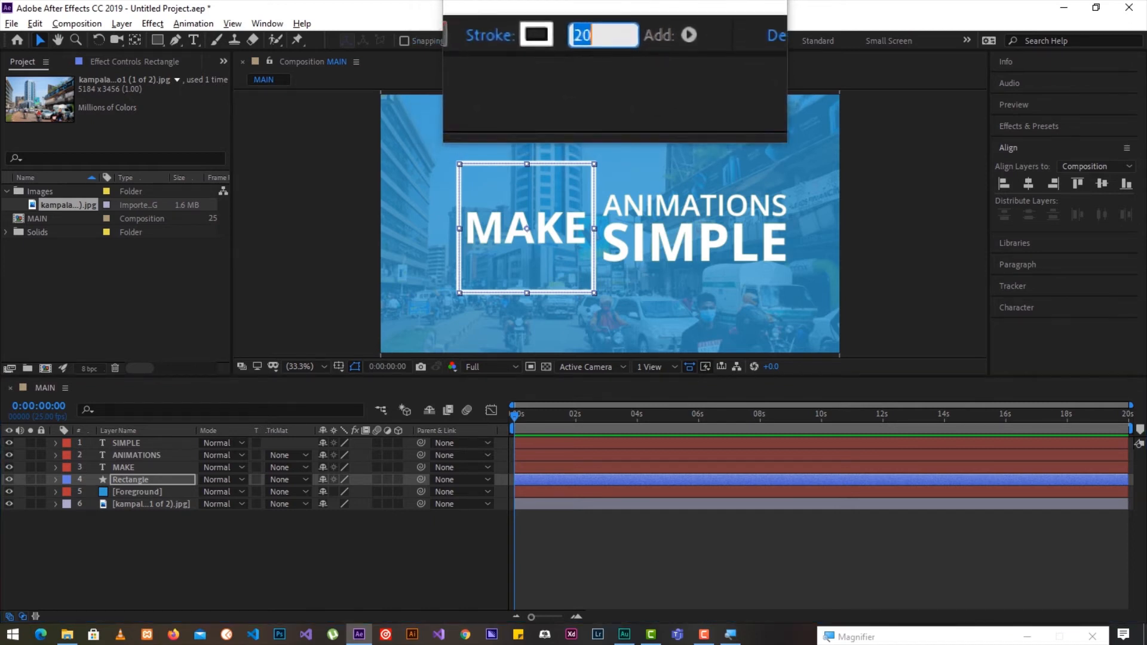
pyautogui.click(607, 37)
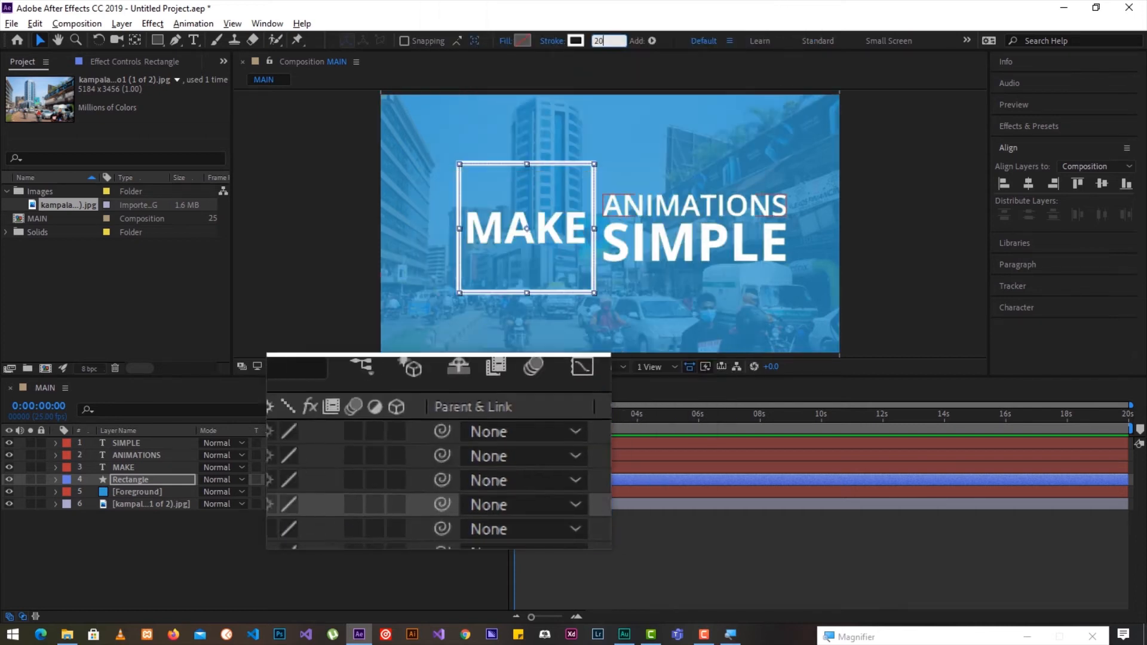
pyautogui.press('super+Escape')
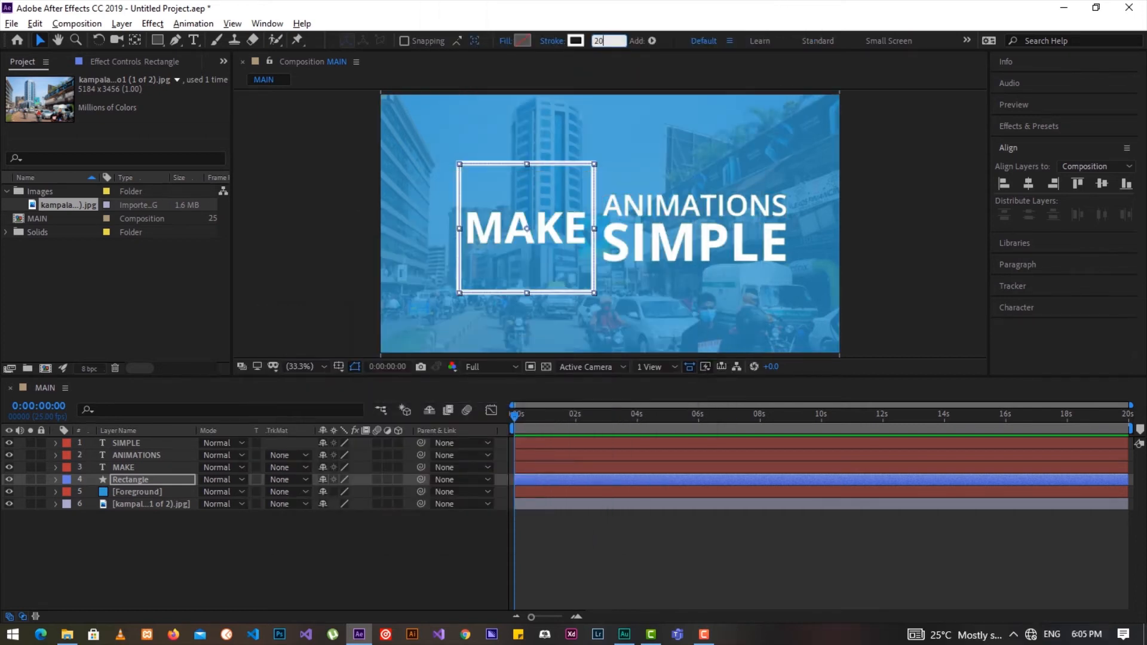
pyautogui.click(429, 561)
# Add Trim Paths to the Rectangle layer's contents and expand its Start, End and Offset properties.
pyautogui.click(130, 479)
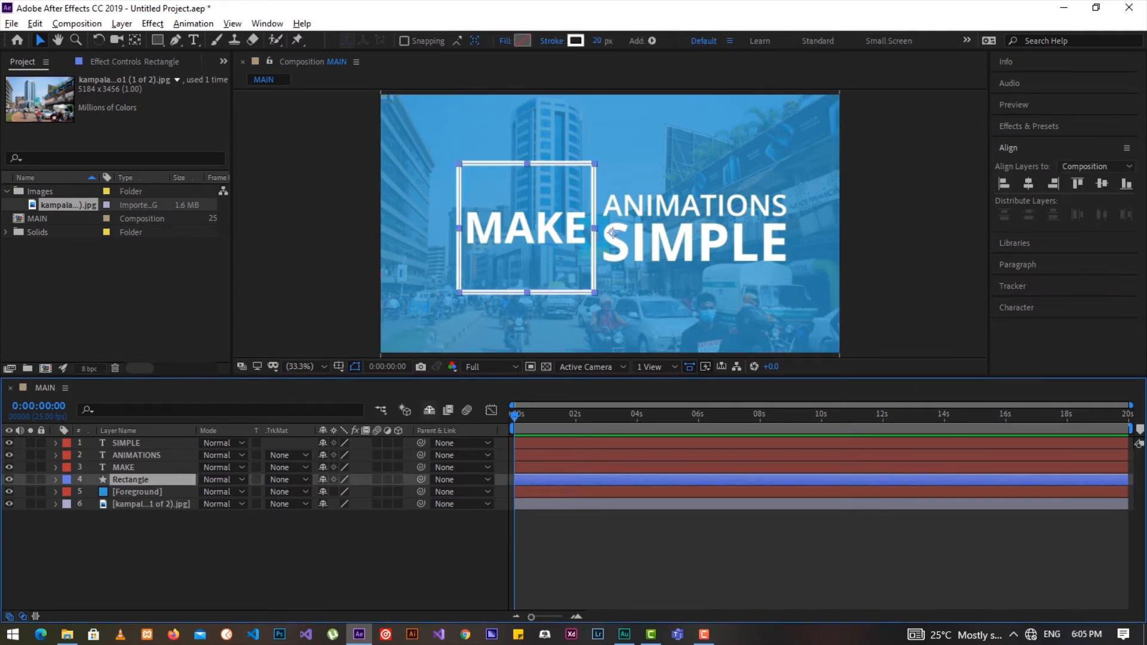
pyautogui.click(56, 479)
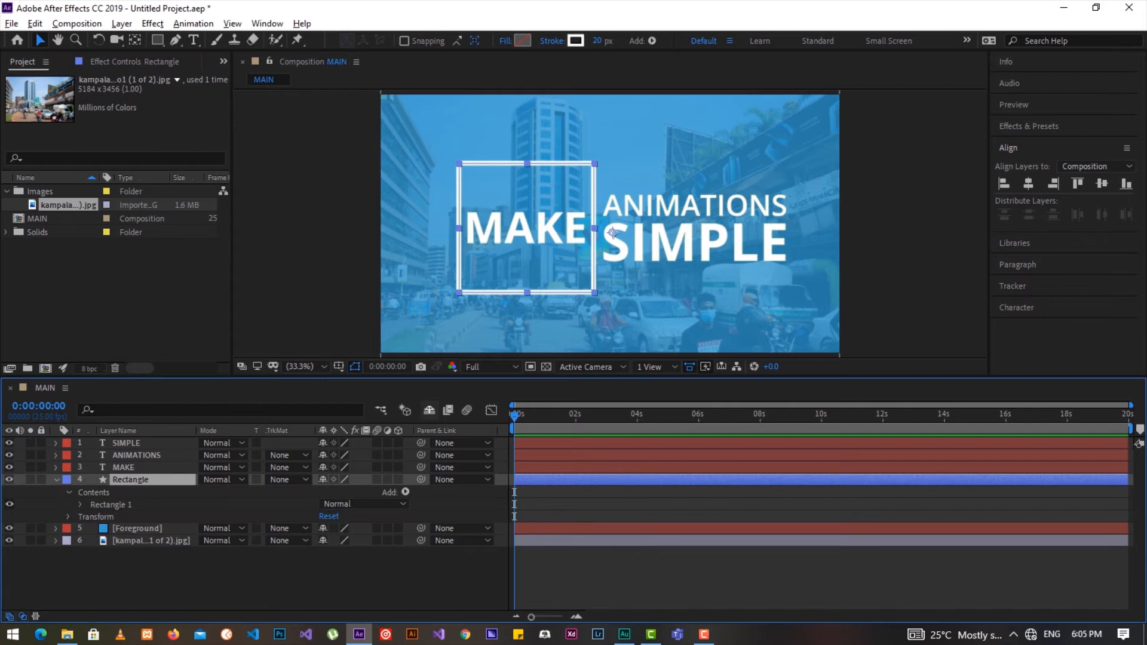
pyautogui.click(69, 492)
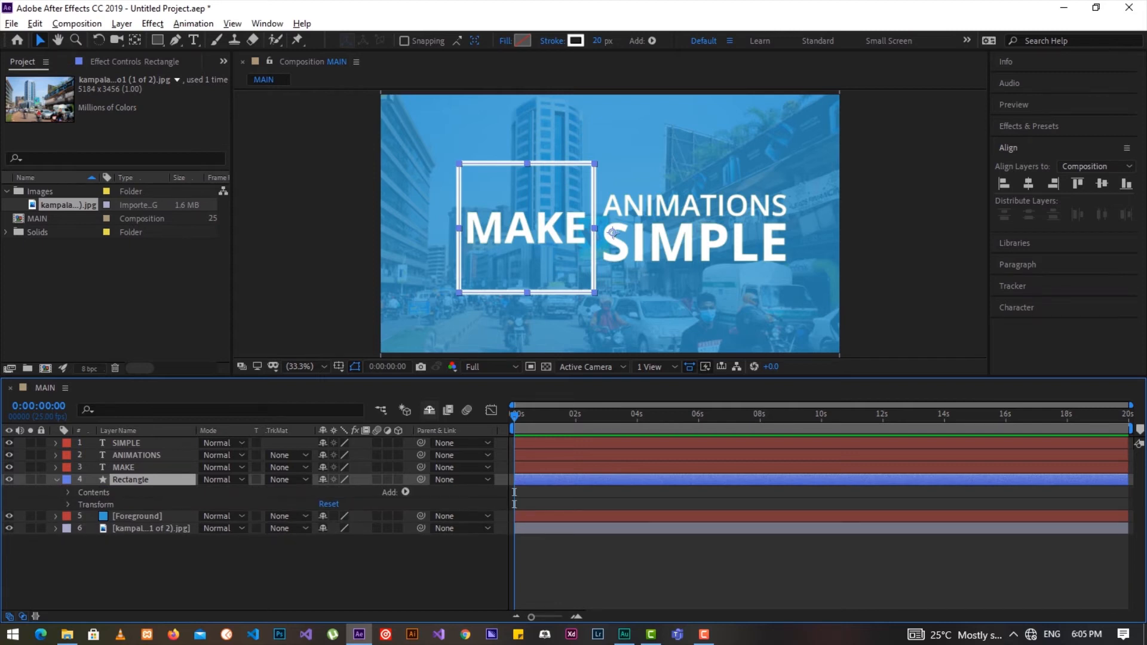
pyautogui.click(405, 492)
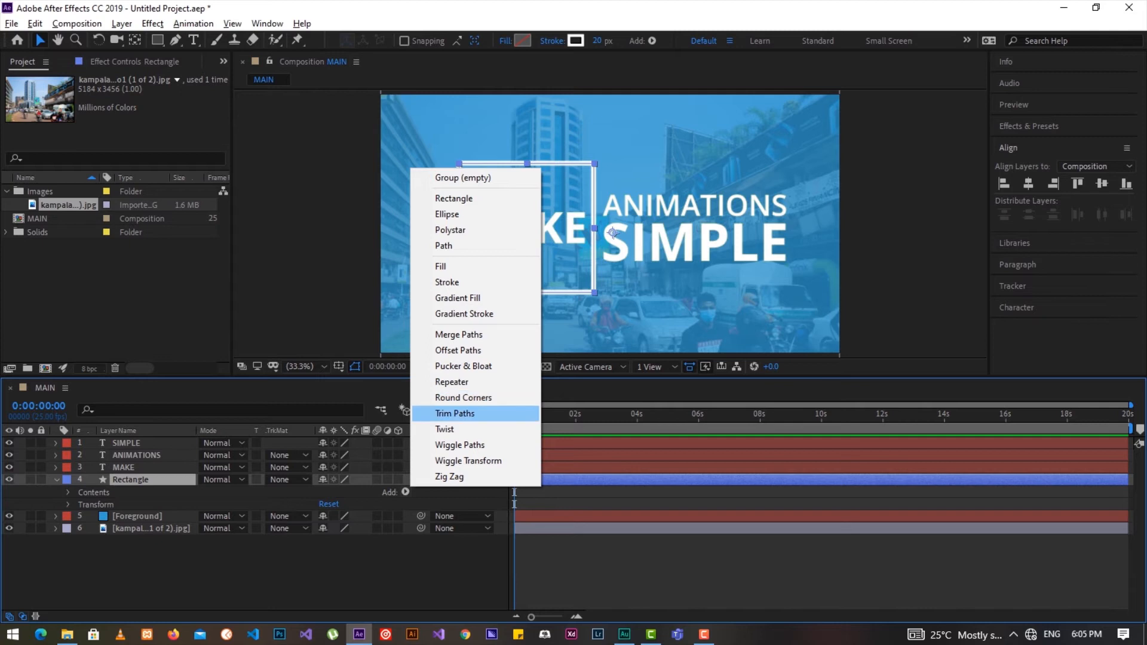
pyautogui.click(456, 414)
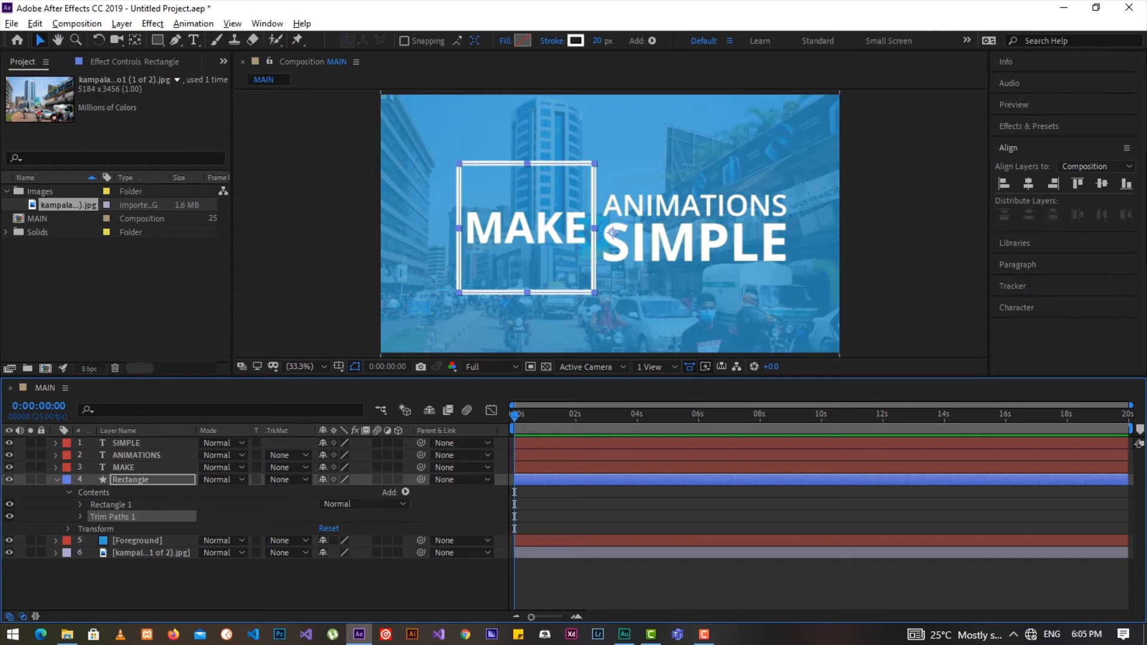
pyautogui.click(80, 516)
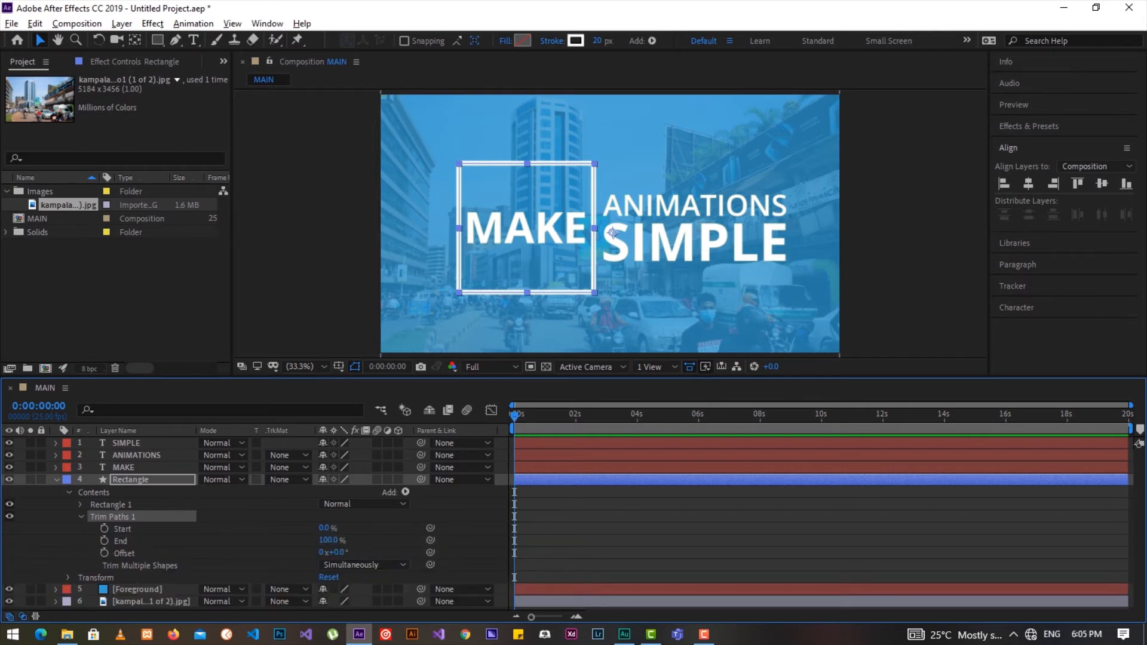
# Shorten the MAIN composition's work area so it ends at about 1.5 seconds.
pyautogui.click(122, 528)
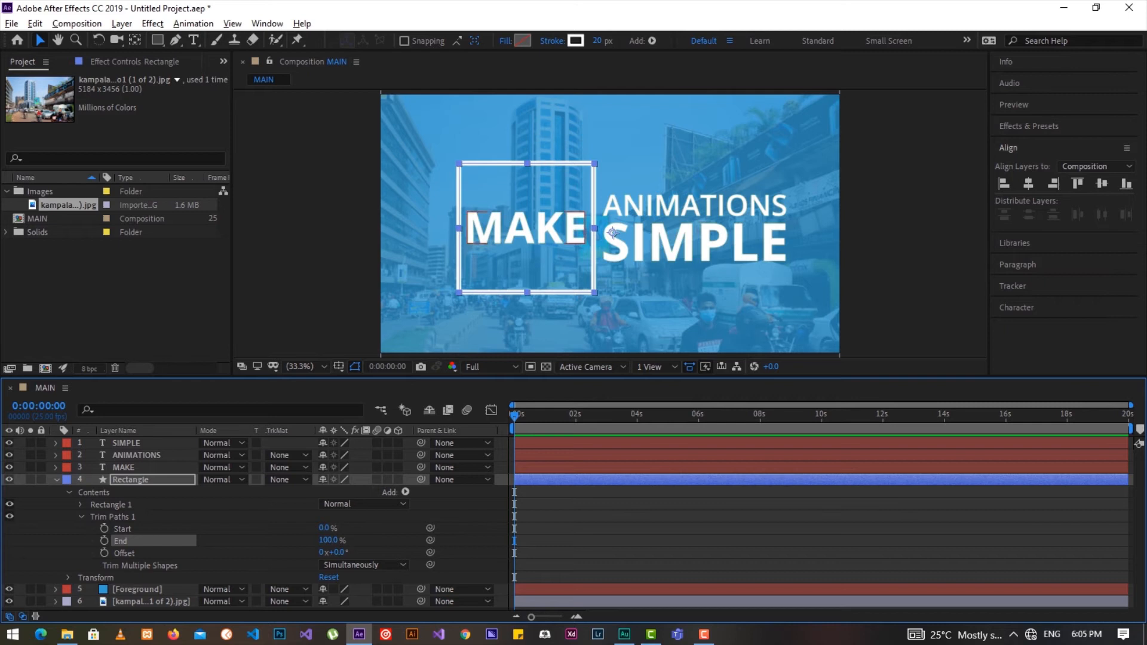
pyautogui.moveTo(1130, 429); pyautogui.dragTo(562, 428)
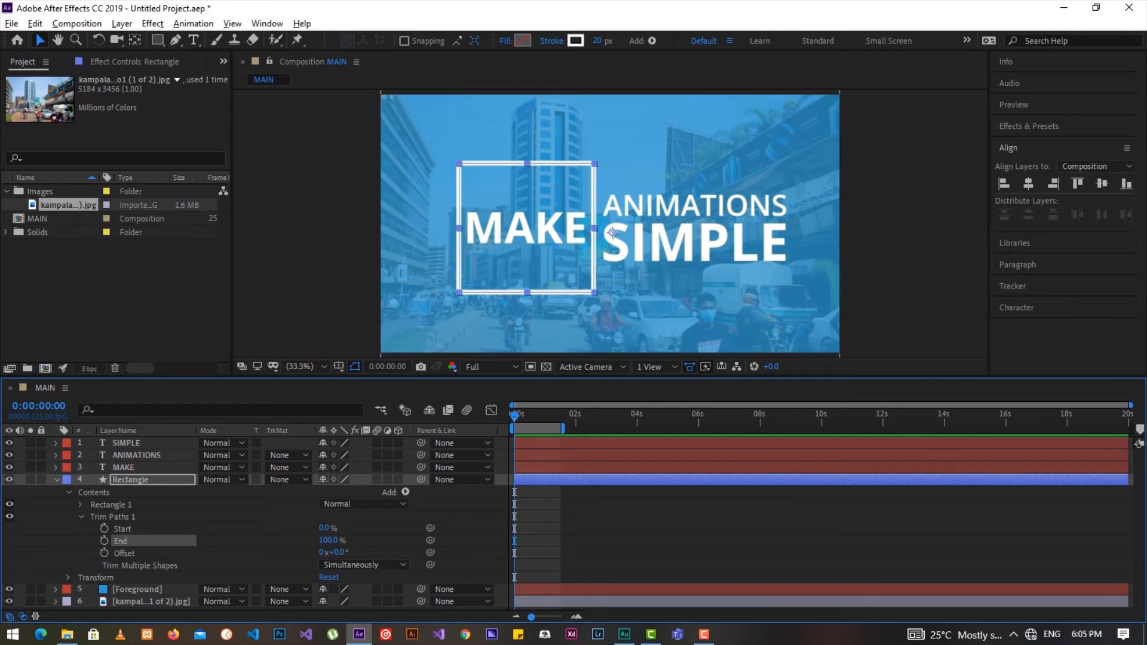
pyautogui.click(577, 616)
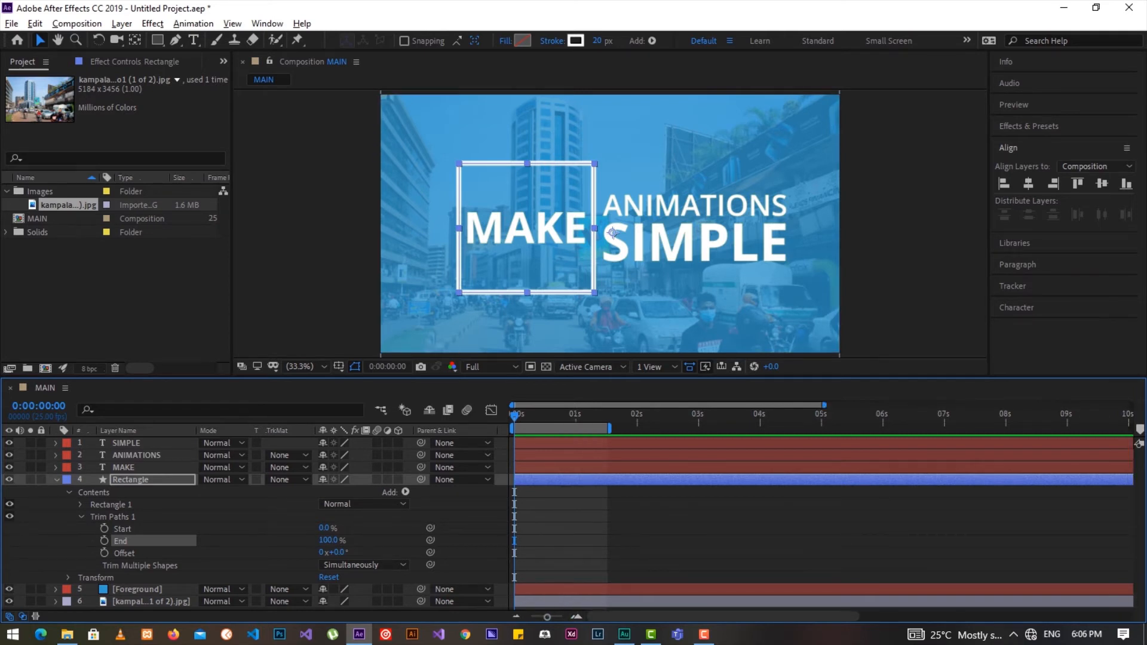
# Set keyframes for the Trim Paths Start and End at 0:00:01:00, keeping 0% and 100%.
pyautogui.click(122, 529)
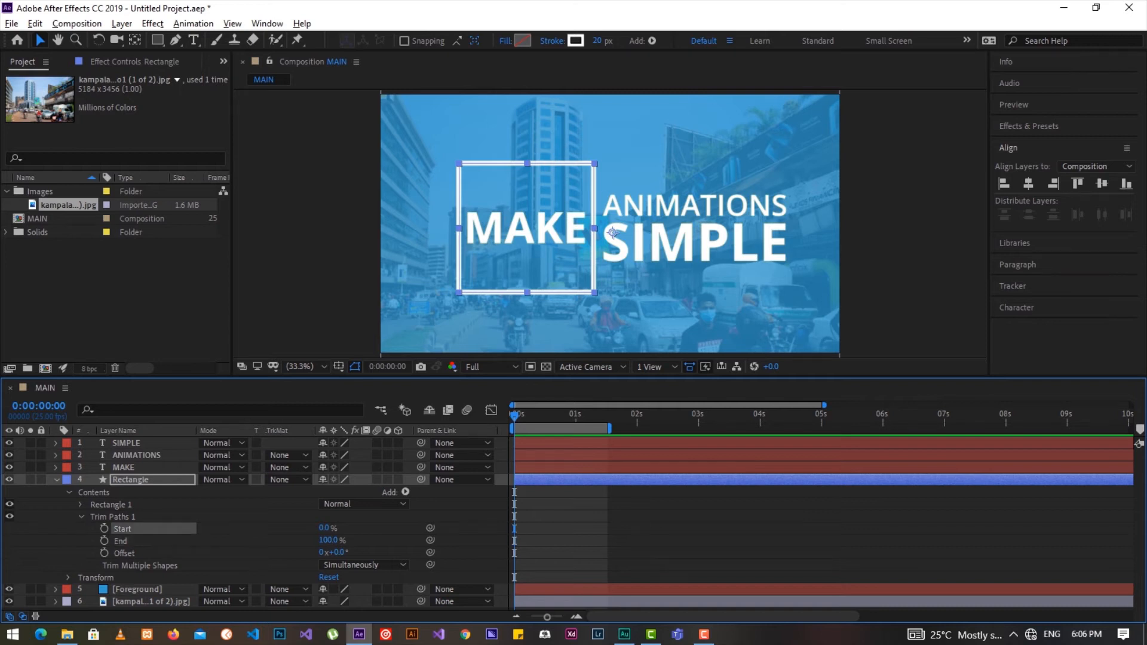
pyautogui.press('pagedown')
pyautogui.press('pagedown')
pyautogui.press('pagedown')
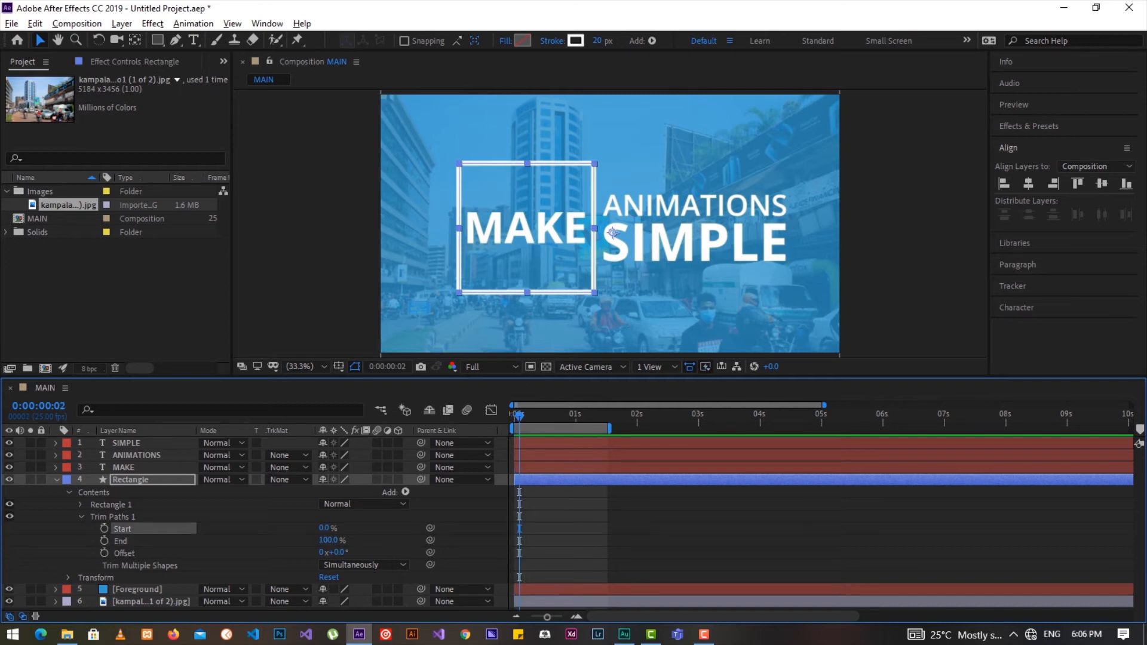
pyautogui.press('pagedown')
pyautogui.press('pagedown')
pyautogui.press('pagedown')
pyautogui.press('pagedown')
pyautogui.press('pagedown')
pyautogui.press('pagedown')
pyautogui.press('pagedown')
pyautogui.press('pagedown')
pyautogui.press('pagedown')
pyautogui.press('pagedown')
pyautogui.press('pageup')
pyautogui.press('pageup')
pyautogui.press('pagedown')
pyautogui.press('pagedown')
pyautogui.press('pagedown')
pyautogui.press('pagedown')
pyautogui.press('pagedown')
pyautogui.press('pagedown')
pyautogui.press('pagedown')
pyautogui.press('pagedown')
pyautogui.press('pagedown')
pyautogui.press('pagedown')
pyautogui.press('pagedown')
pyautogui.press('pagedown')
pyautogui.press('pagedown')
pyautogui.press('pagedown')
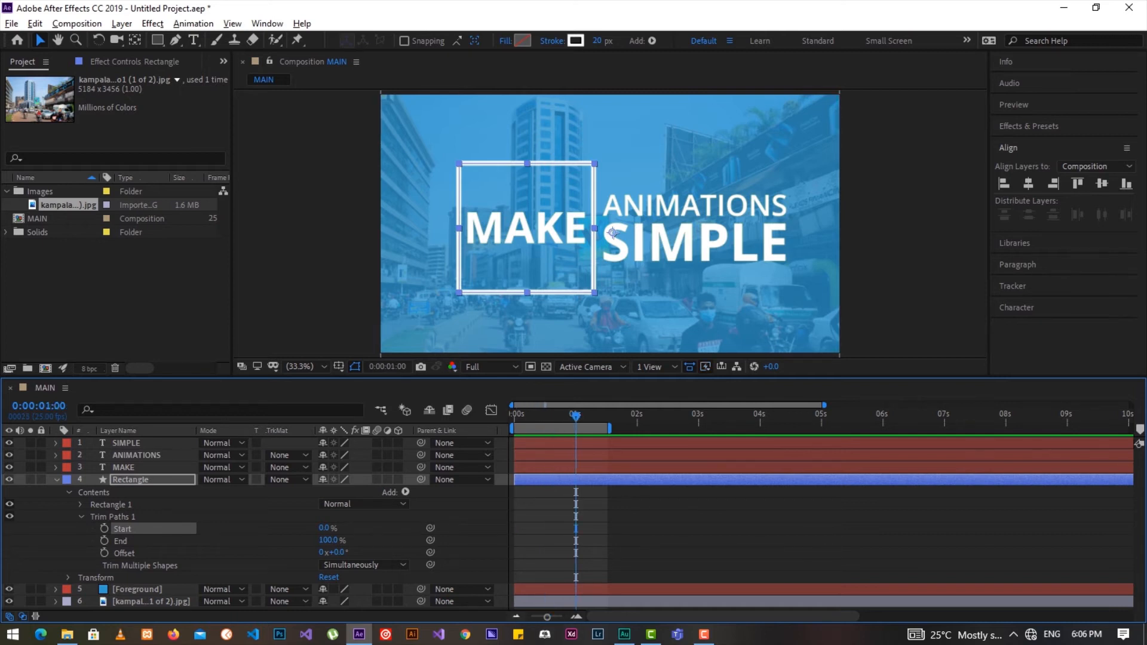
pyautogui.press('-')
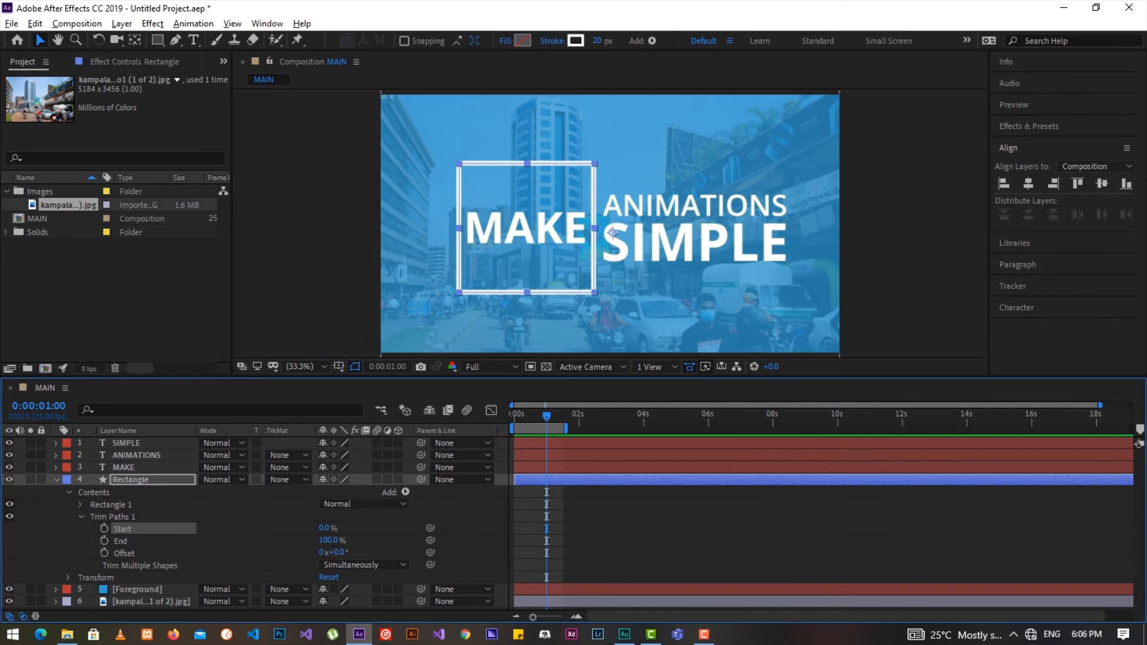
pyautogui.click(104, 528)
pyautogui.click(104, 540)
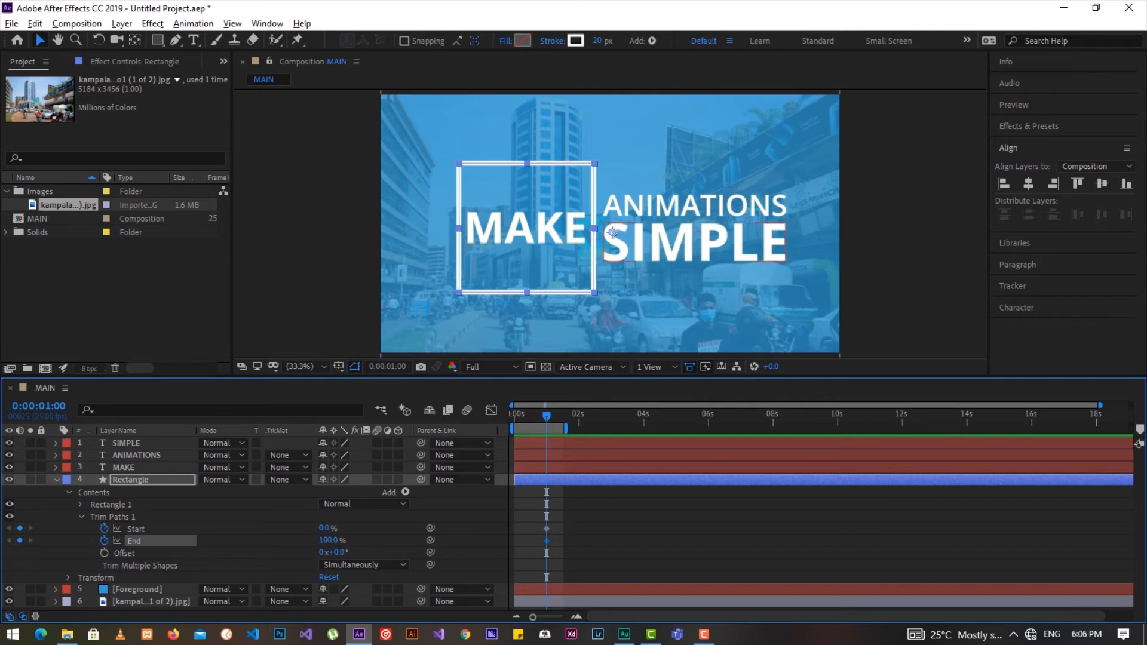
# At 0:00:00:02, keyframe both the Trim Paths Start and End of the Rectangle at 62%.
pyautogui.press('pageup')
pyautogui.press('pageup')
pyautogui.press('pageup')
pyautogui.press('pageup')
pyautogui.press('pageup')
pyautogui.press('pageup')
pyautogui.press('pageup')
pyautogui.press('pageup')
pyautogui.press('pageup')
pyautogui.press('pageup')
pyautogui.press('pageup')
pyautogui.press('pageup')
pyautogui.press('pageup')
pyautogui.press('pageup')
pyautogui.press('pageup')
pyautogui.press('pageup')
pyautogui.press('pageup')
pyautogui.press('pageup')
pyautogui.press('pageup')
pyautogui.press('pageup')
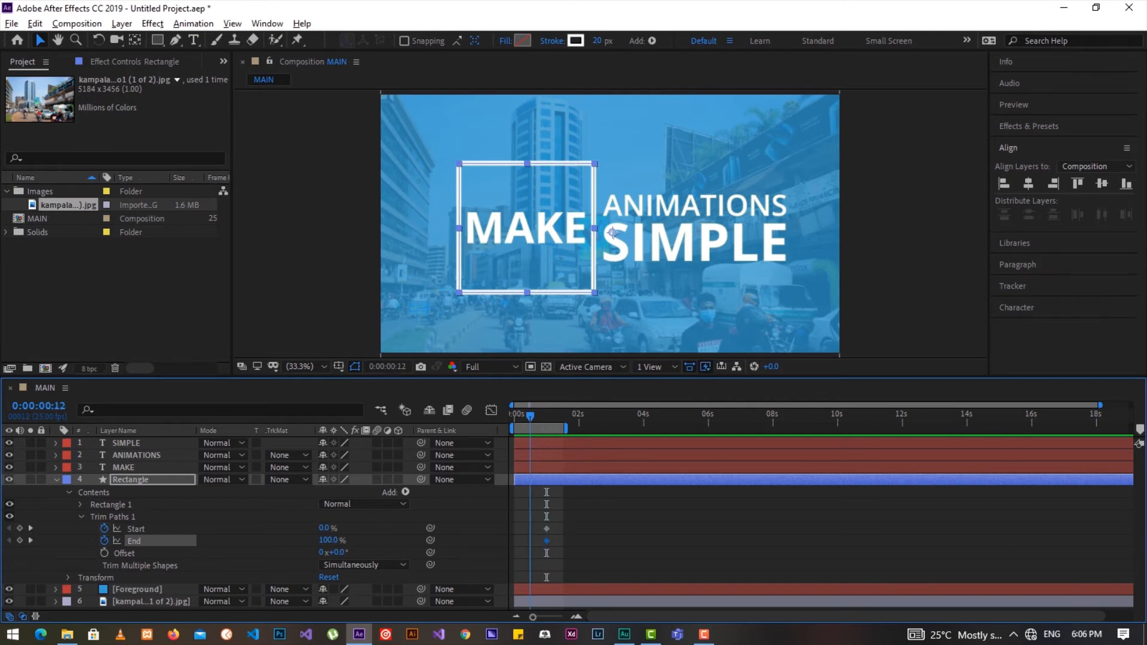
pyautogui.press('pagedown')
pyautogui.press('pagedown')
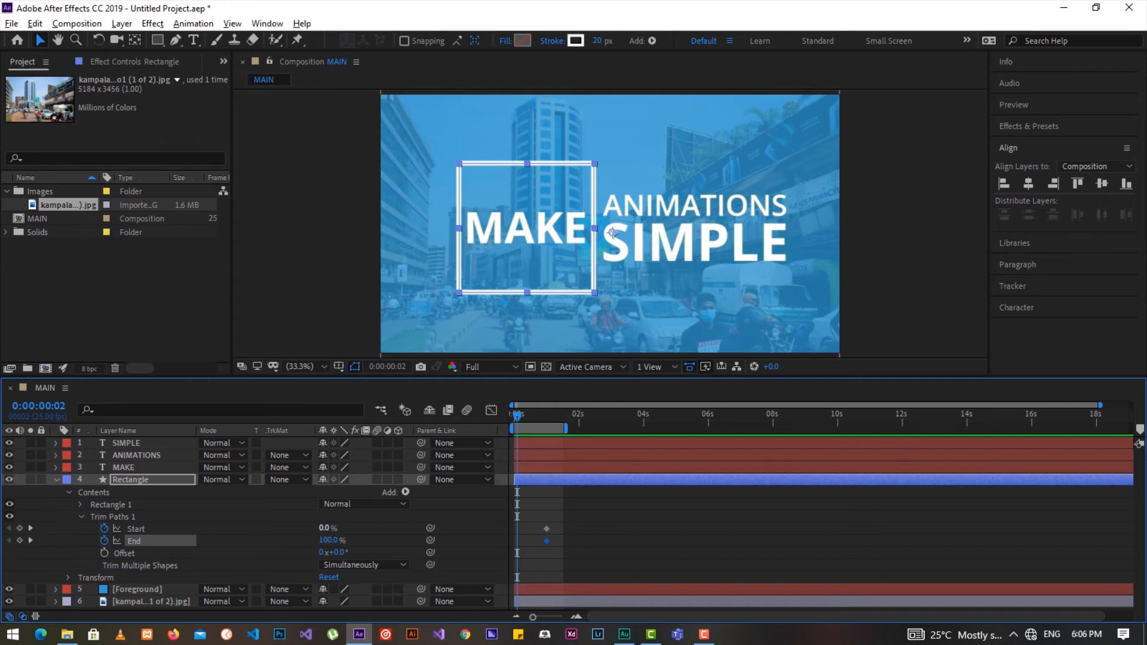
pyautogui.moveTo(323, 528); pyautogui.dragTo(361, 528)
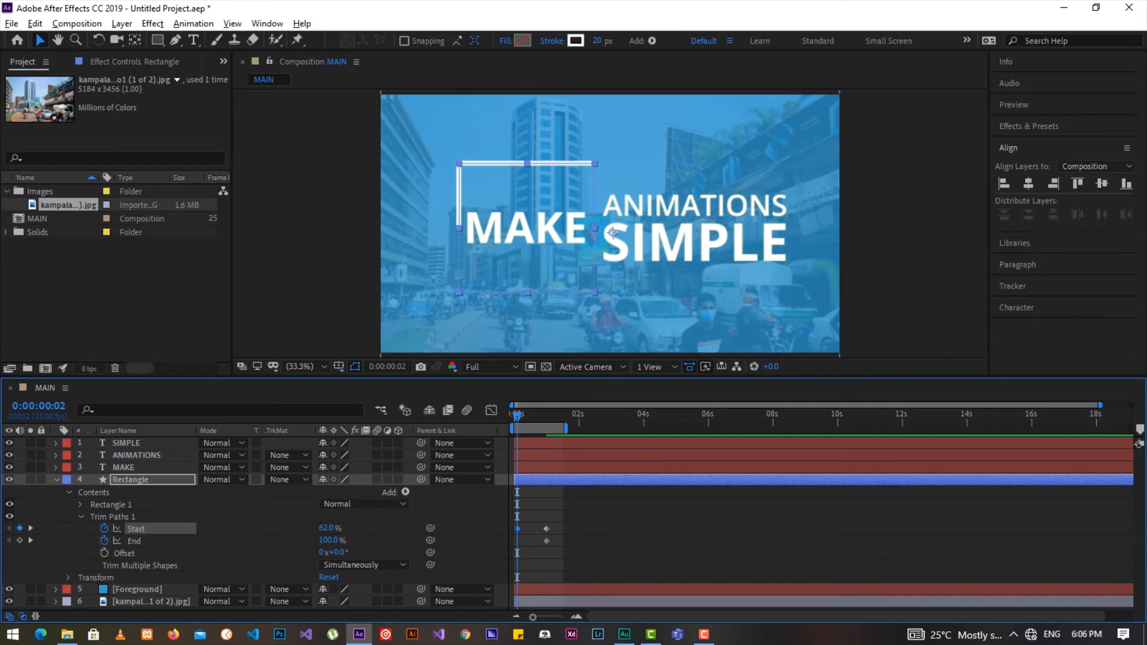
pyautogui.moveTo(329, 540); pyautogui.dragTo(292, 540)
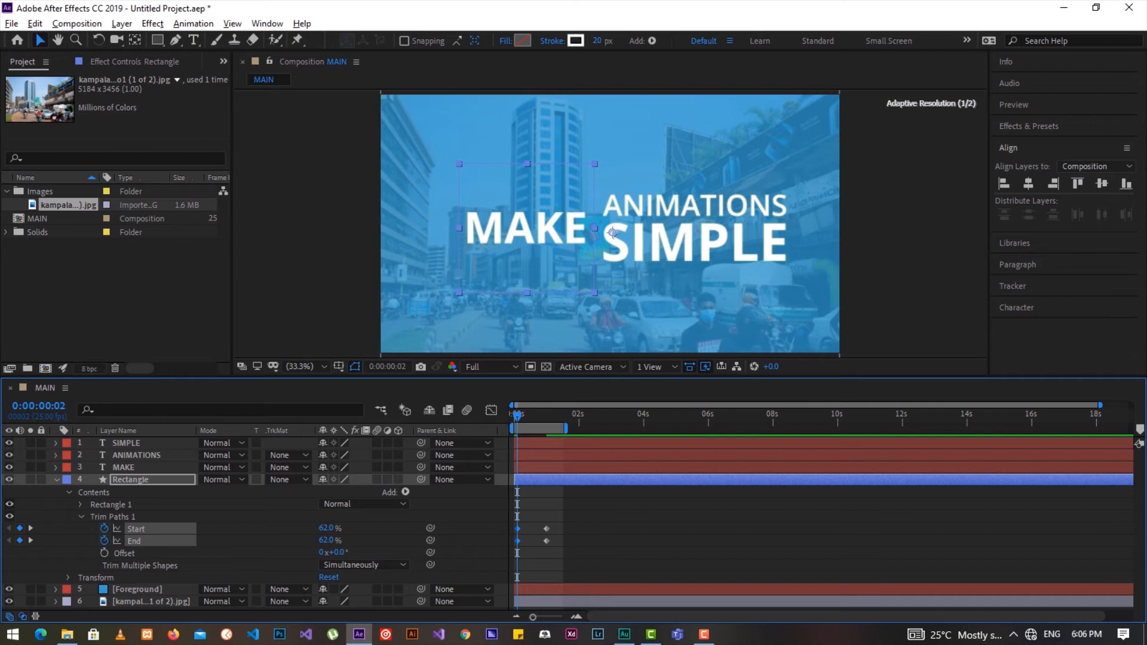
# Preview the Rectangle's Trim Paths animation in the MAIN composition from the first frame.
pyautogui.click(517, 540)
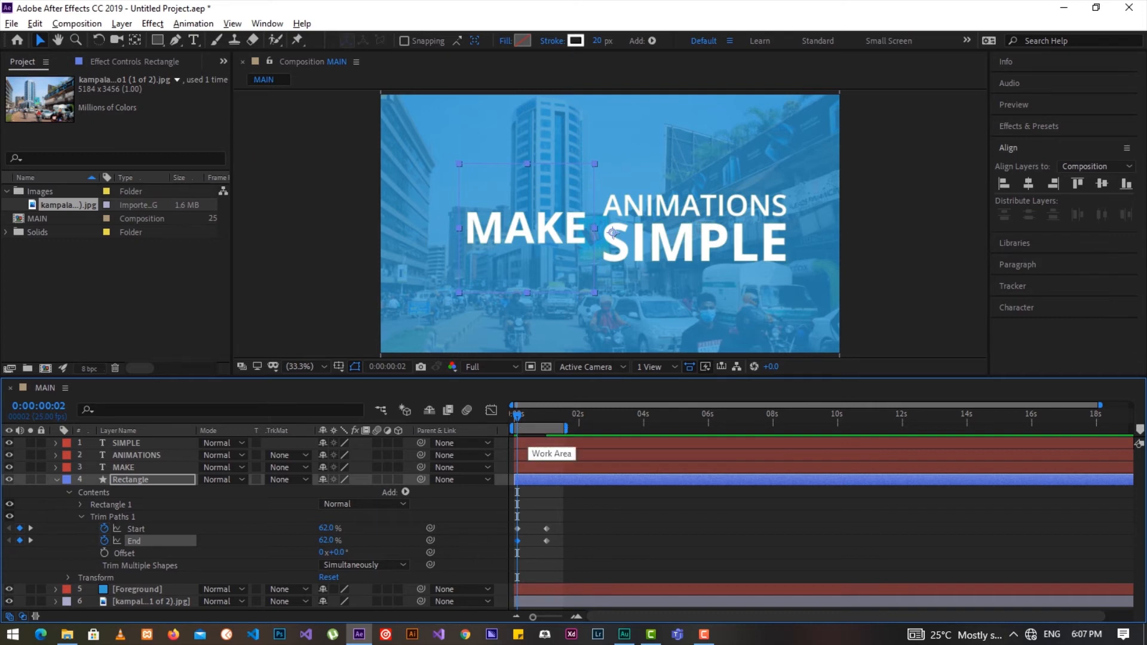
pyautogui.hotkey('ctrl', '3')
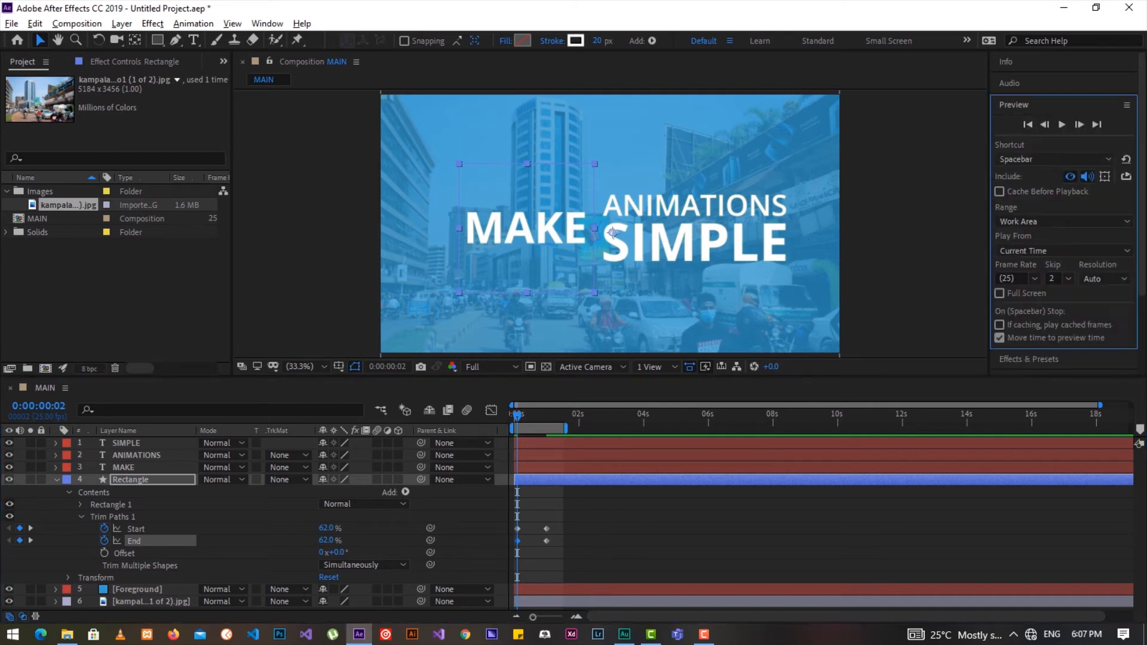
pyautogui.click(1062, 124)
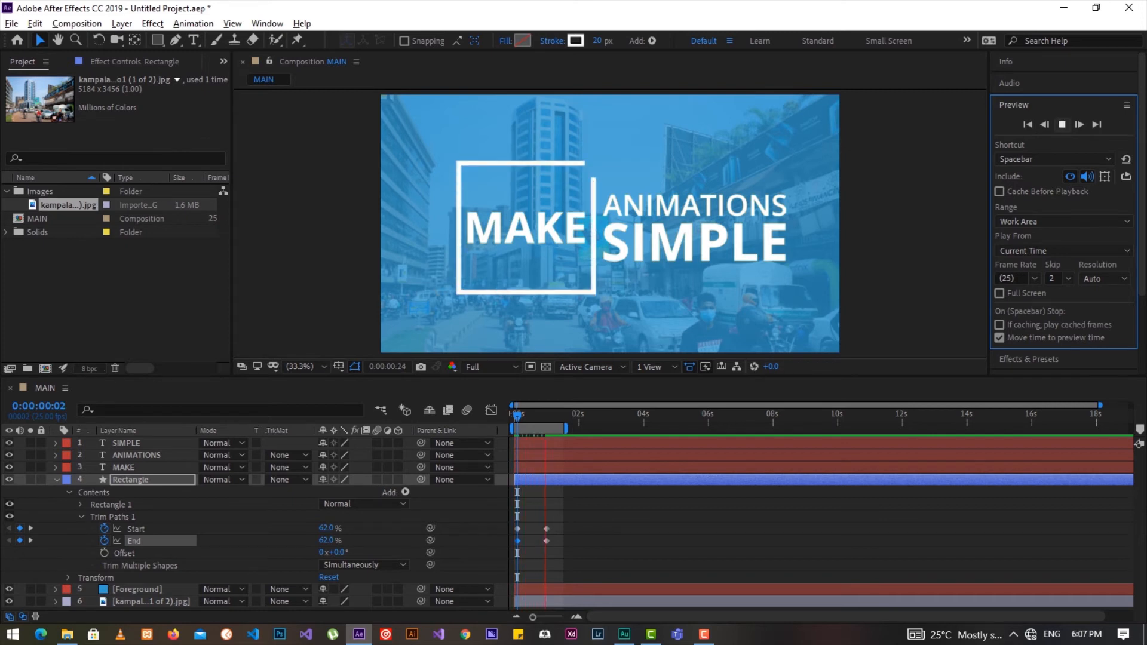
pyautogui.moveTo(517, 416); pyautogui.dragTo(514, 416)
pyautogui.press('space')
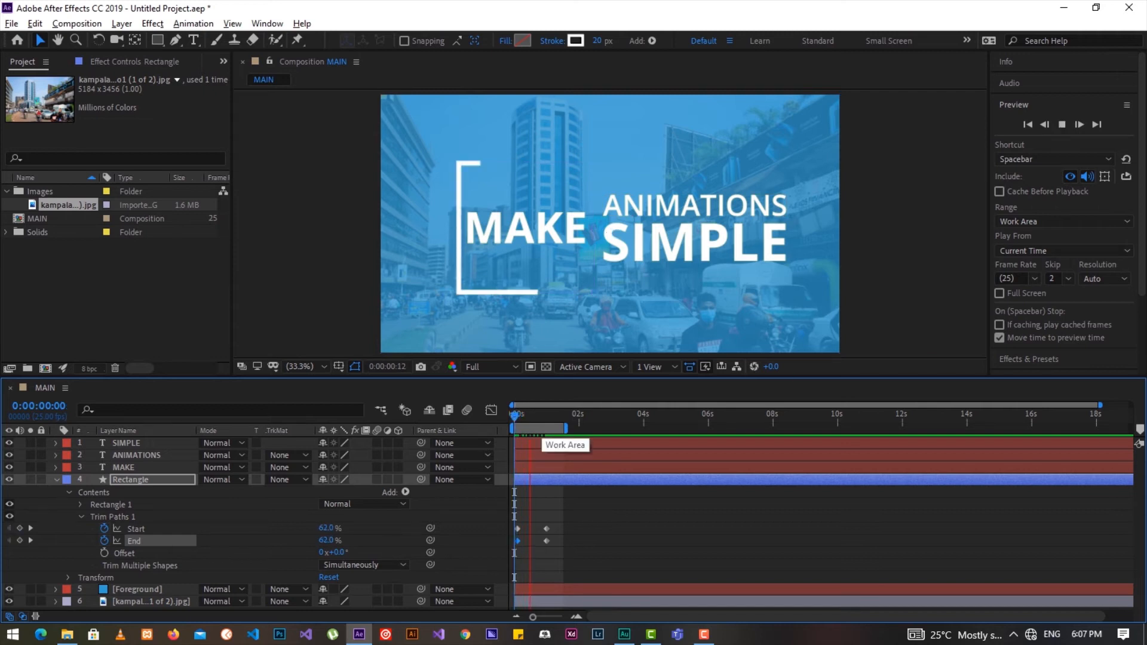
pyautogui.press('space')
# Set the Rectangle's Trim Paths Offset to 40°, checking the frame's gap at intermediate times.
pyautogui.moveTo(553, 416)
pyautogui.mouseDown()
pyautogui.moveTo(516, 417)
pyautogui.moveTo(535, 416)
pyautogui.mouseUp()
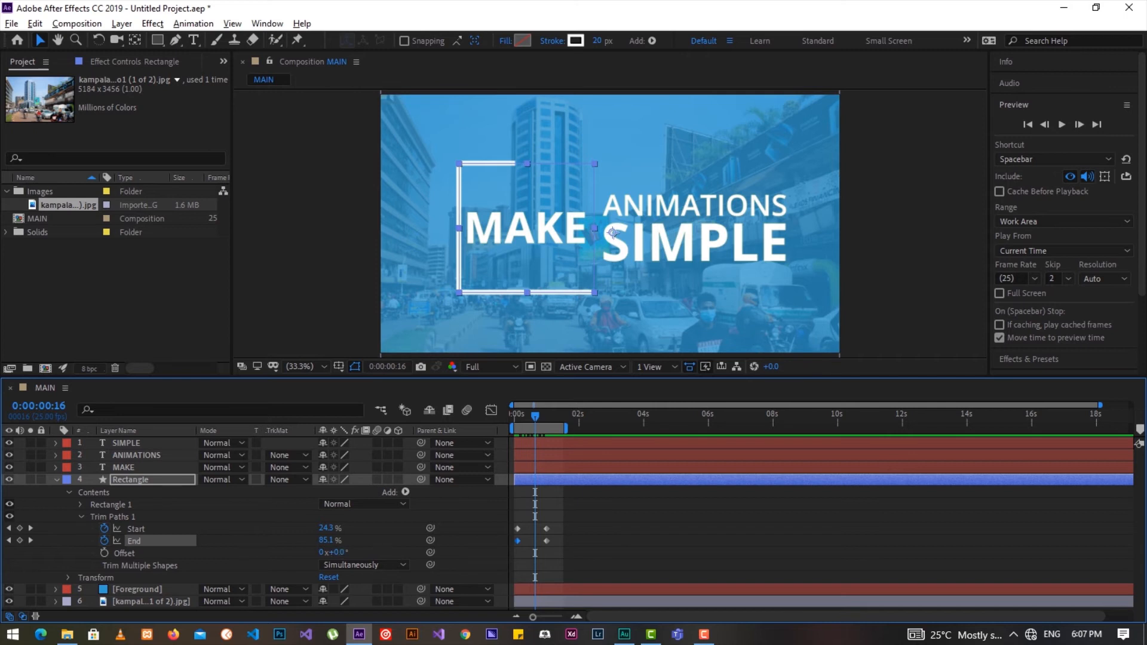
pyautogui.click(124, 553)
pyautogui.moveTo(336, 552); pyautogui.dragTo(352, 552)
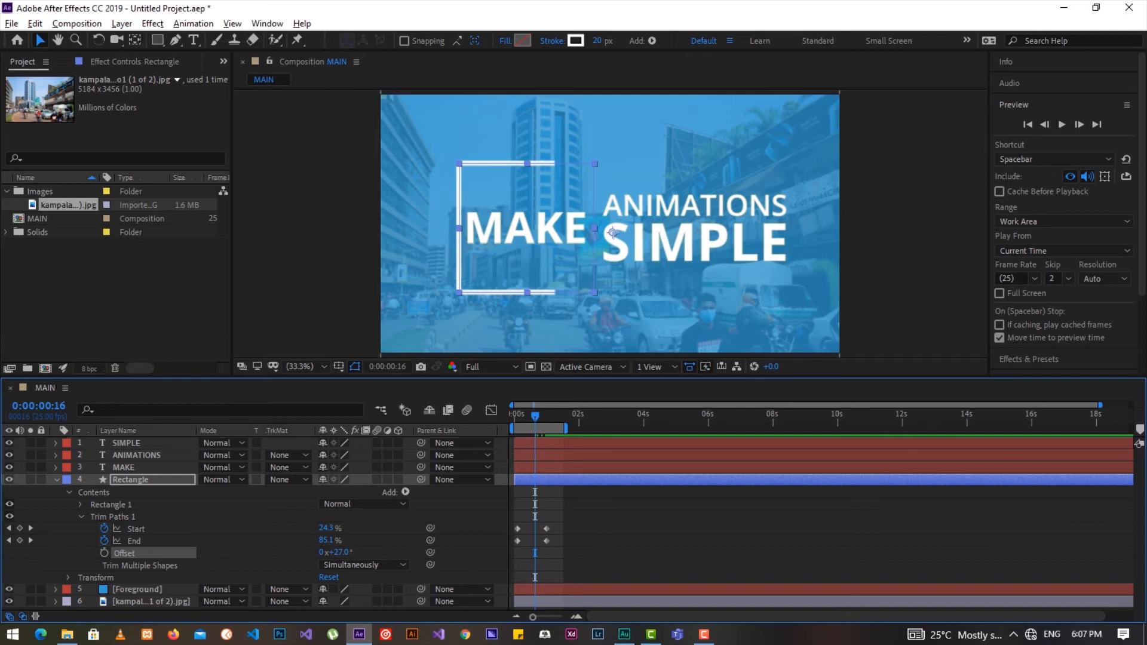
pyautogui.moveTo(535, 417)
pyautogui.mouseDown()
pyautogui.moveTo(554, 416)
pyautogui.moveTo(545, 417)
pyautogui.mouseUp()
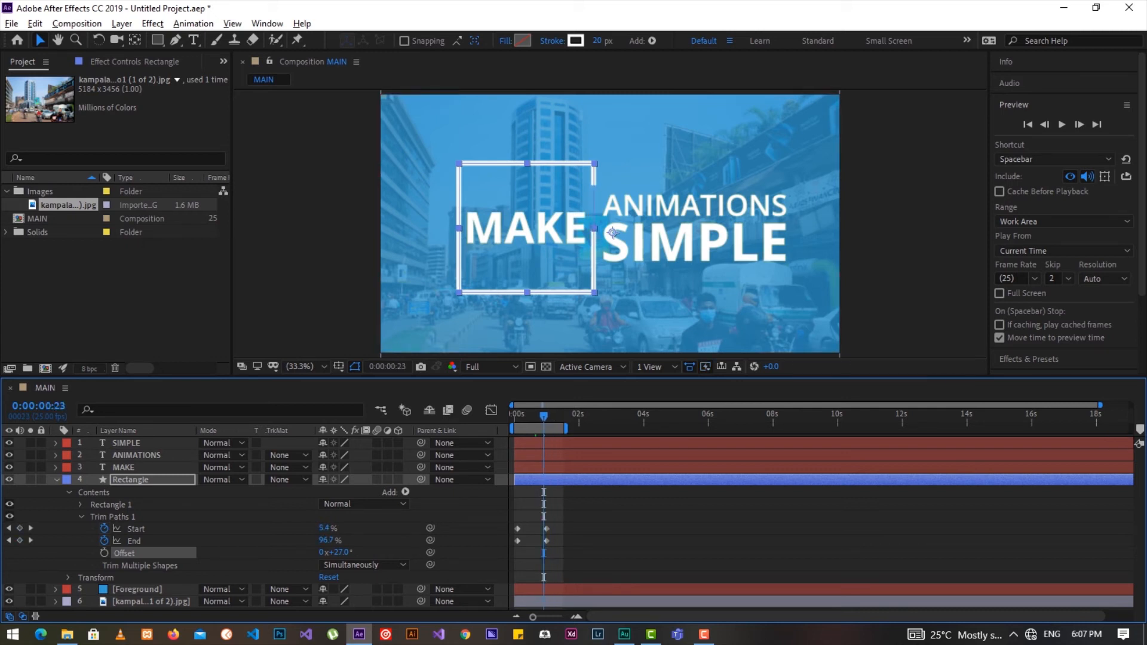
pyautogui.moveTo(333, 552); pyautogui.dragTo(341, 552)
# Play back the work area repeatedly from the start to review the rectangle animation with its adjusted offset.
pyautogui.moveTo(543, 416); pyautogui.dragTo(515, 415)
pyautogui.press('space')
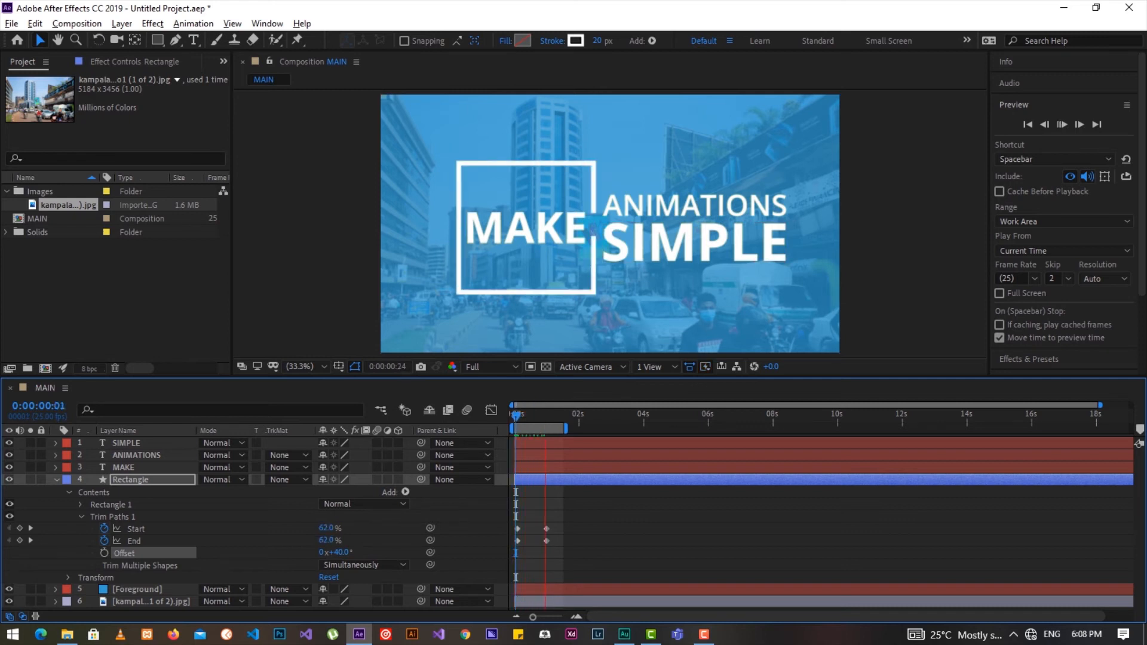
pyautogui.press('space')
pyautogui.moveTo(553, 416); pyautogui.dragTo(515, 416)
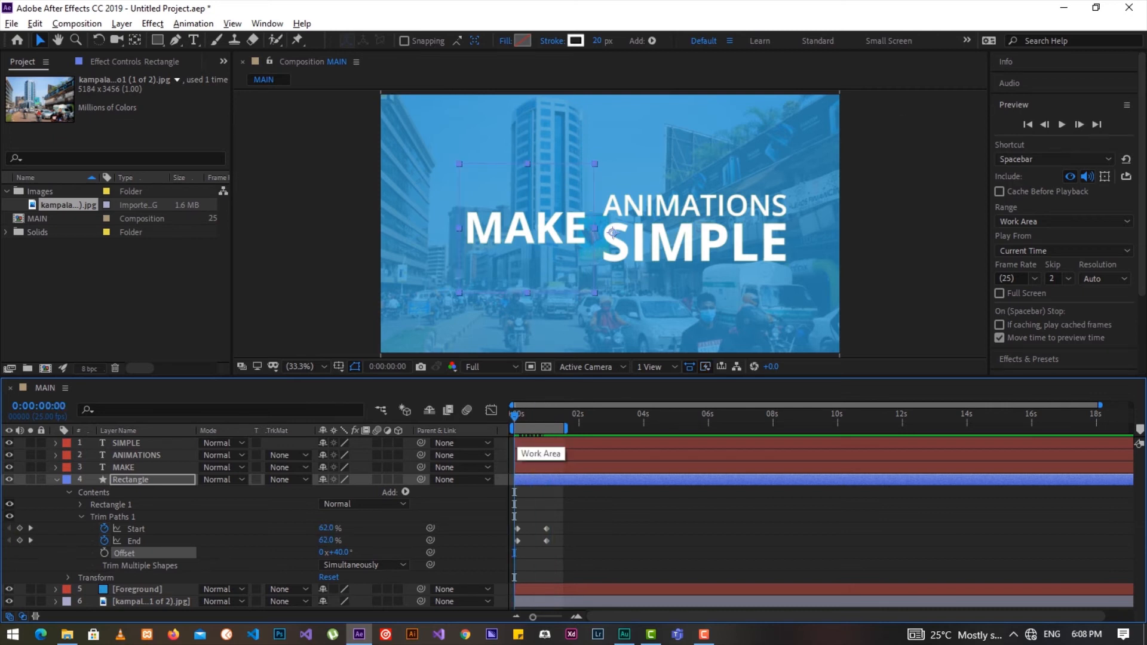
pyautogui.press('space')
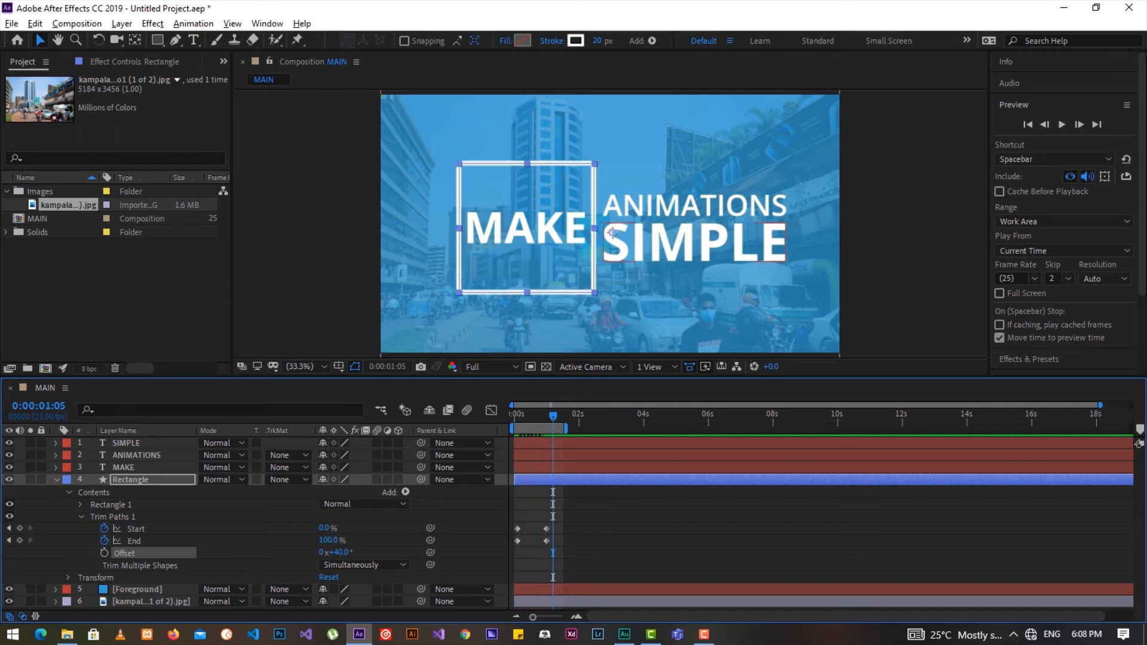
pyautogui.press('space')
pyautogui.press('space')
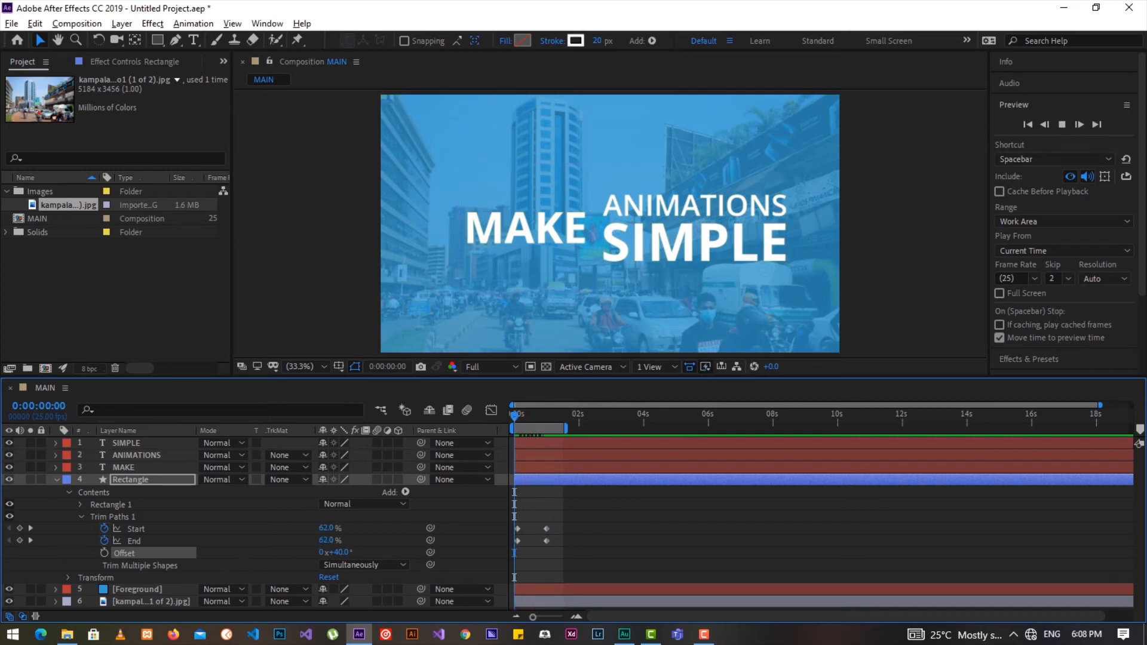
pyautogui.press('space')
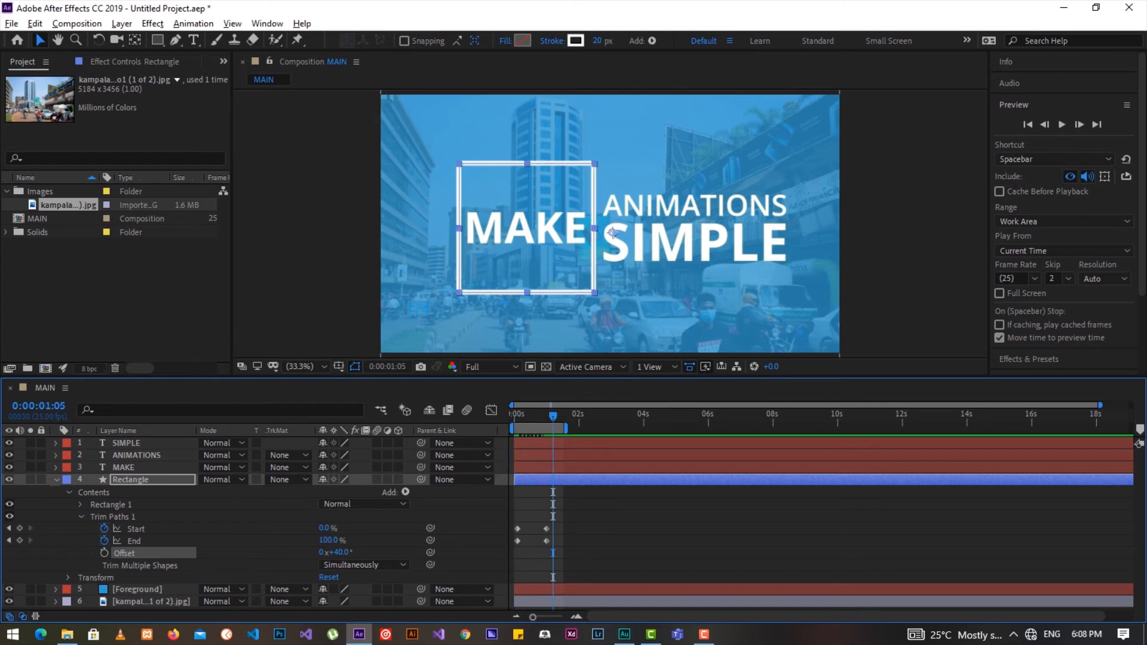
# Collapse the Rectangle layer's properties and pre-compose the MAKE text layer as MAKE Comp 1, moving all attributes into it.
pyautogui.press('u')
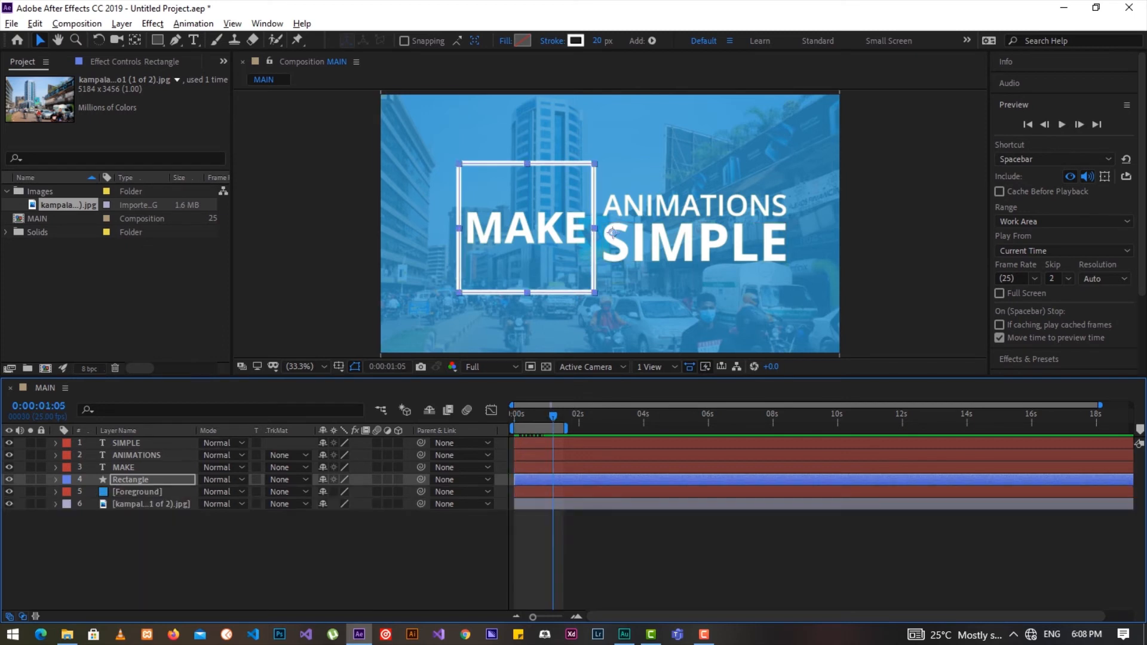
pyautogui.click(526, 243)
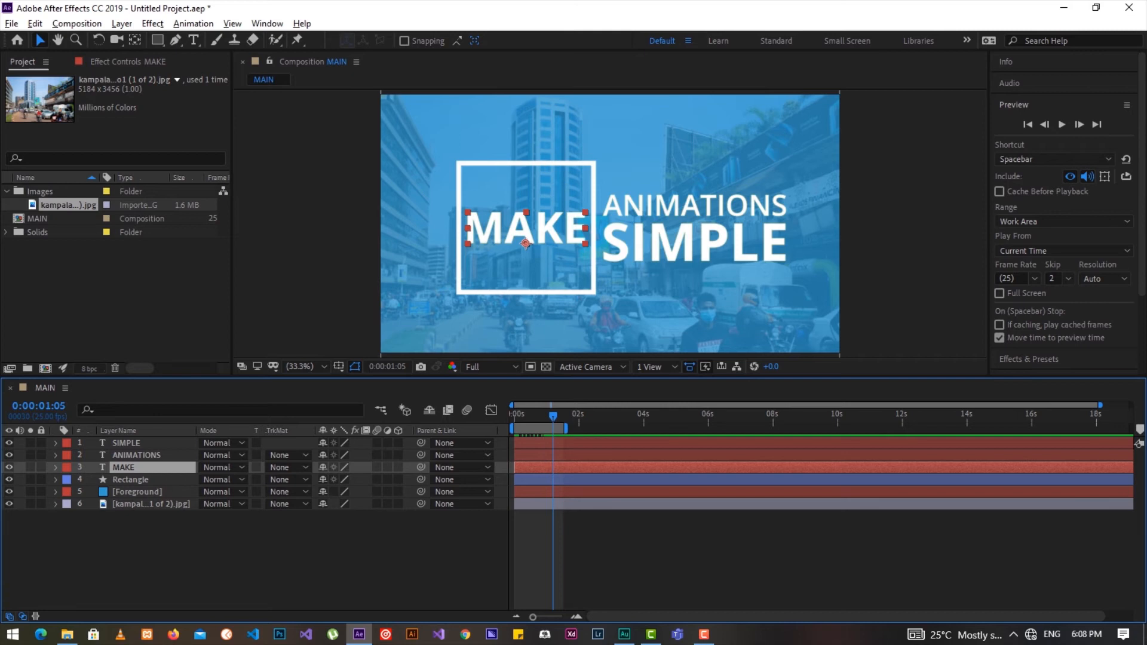
pyautogui.rightClick(124, 467)
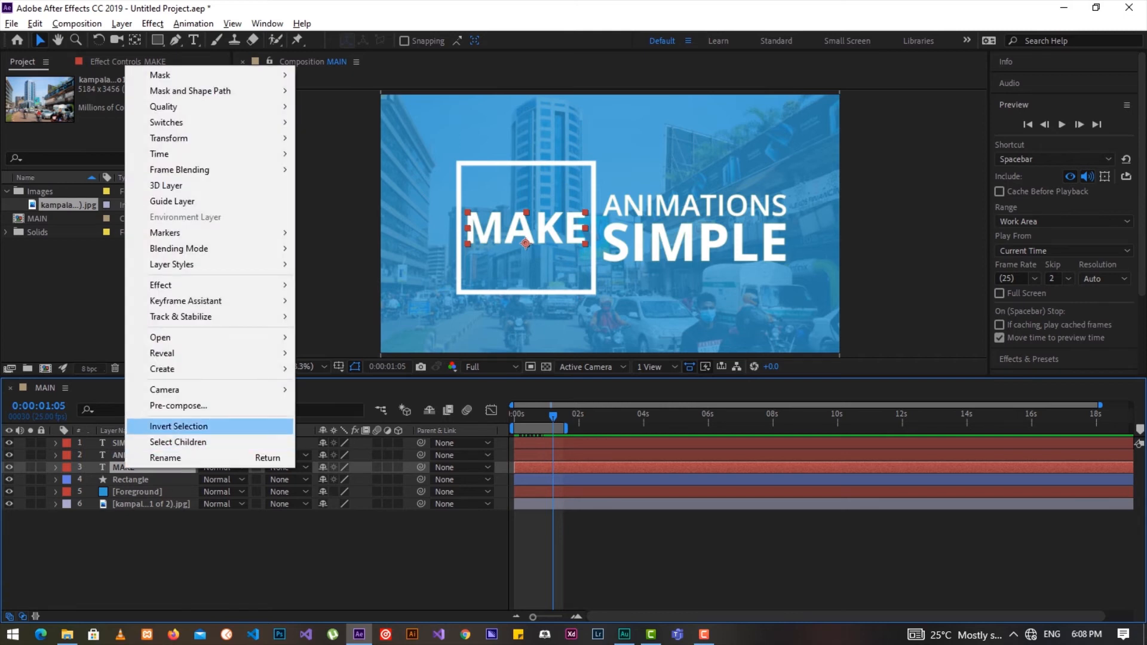
pyautogui.click(178, 406)
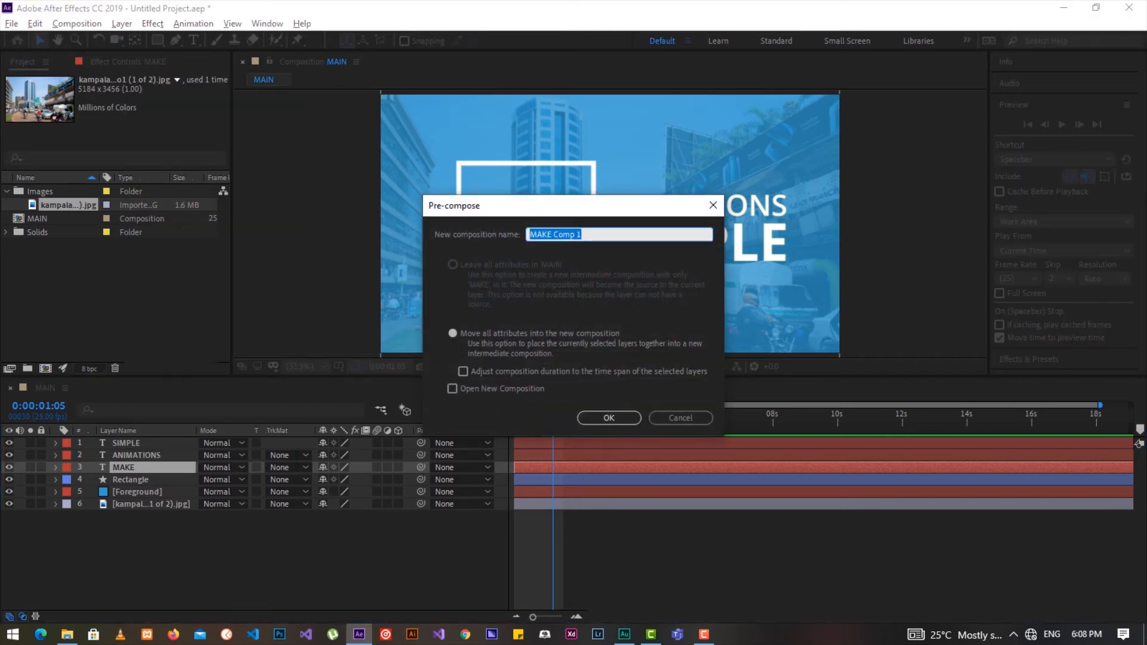
pyautogui.click(609, 417)
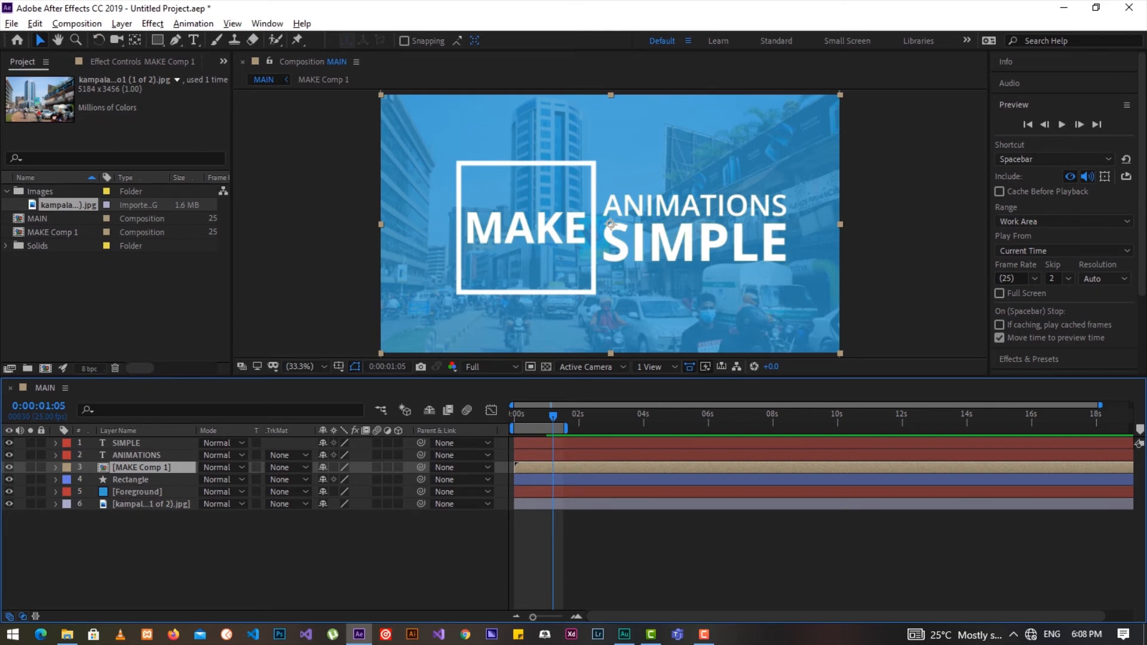
# Open MAKE Comp 1 and crop it to a region of interest around the MAKE text, about 534 x 168 px.
pyautogui.doubleClick(53, 231)
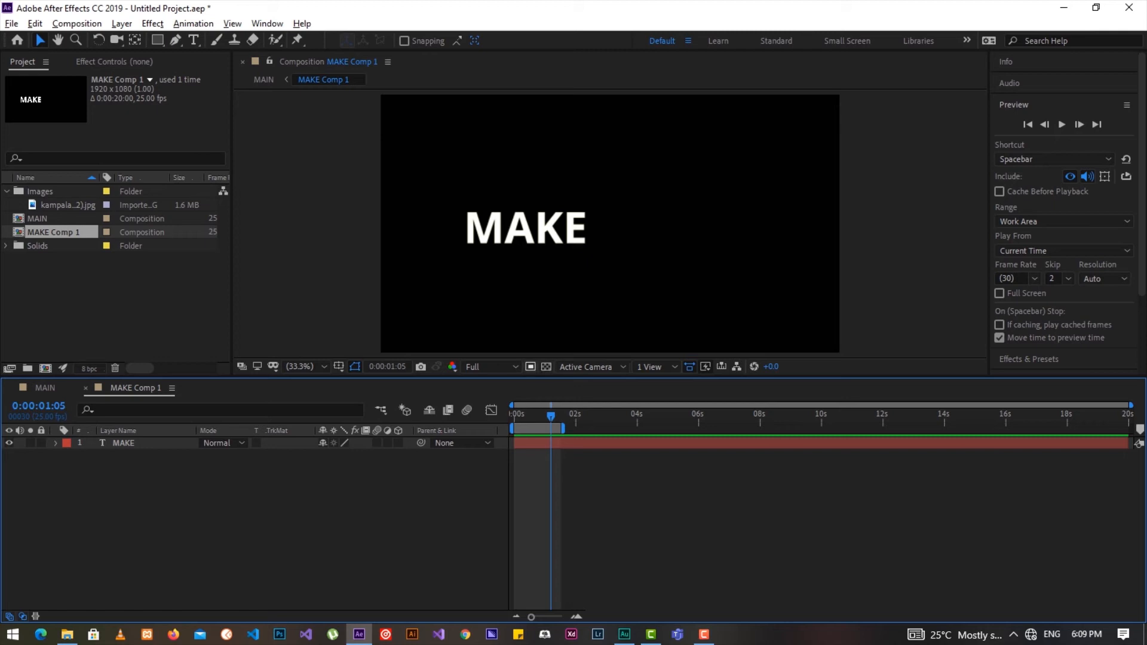
pyautogui.press('super+plus')
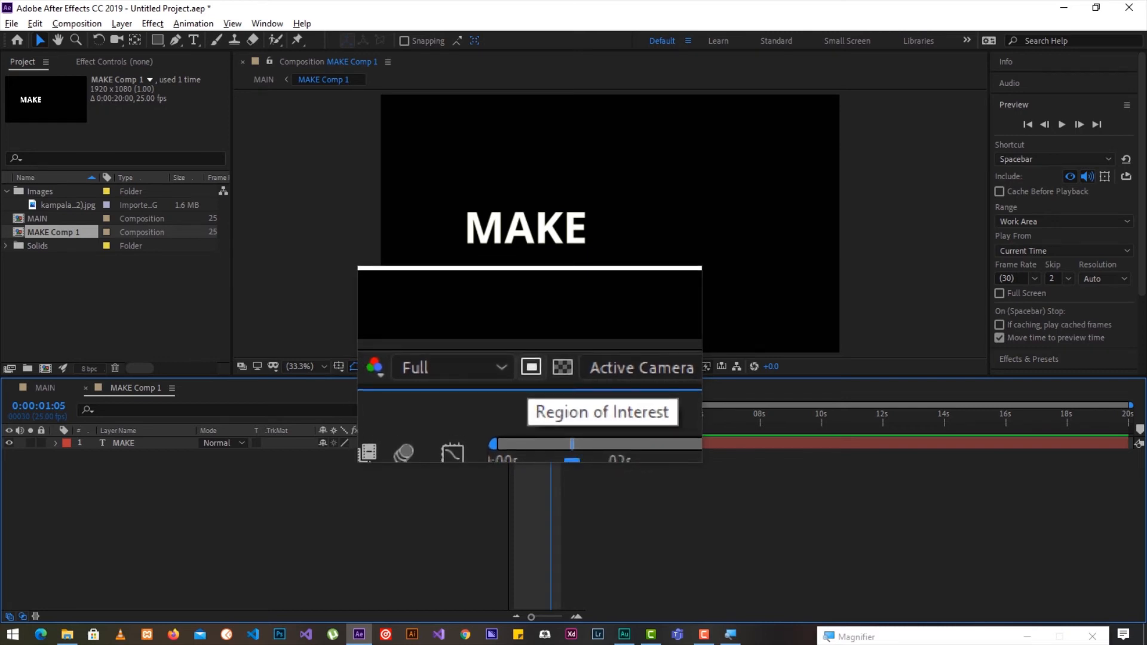
pyautogui.press('super+Escape')
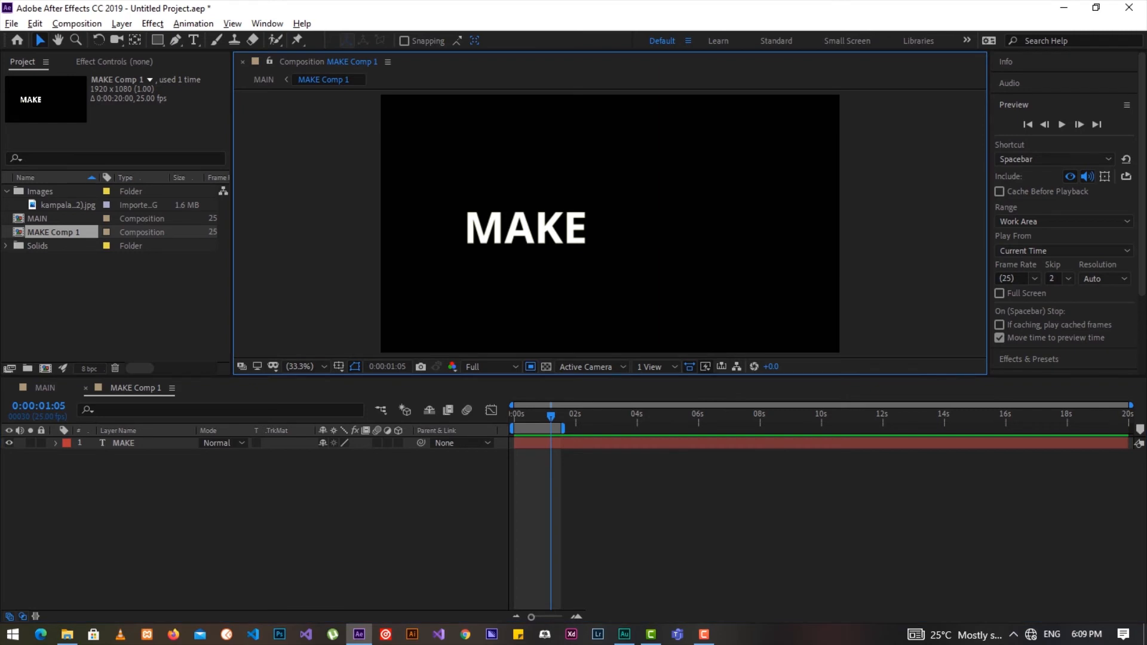
pyautogui.click(45, 388)
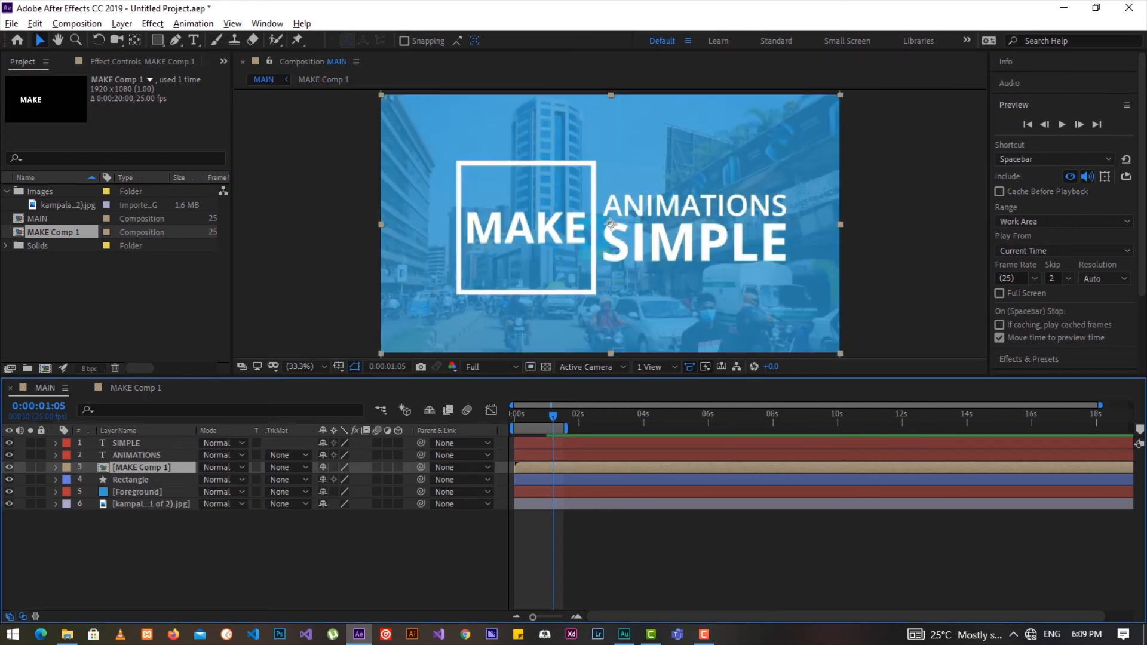
pyautogui.click(120, 430)
pyautogui.click(135, 387)
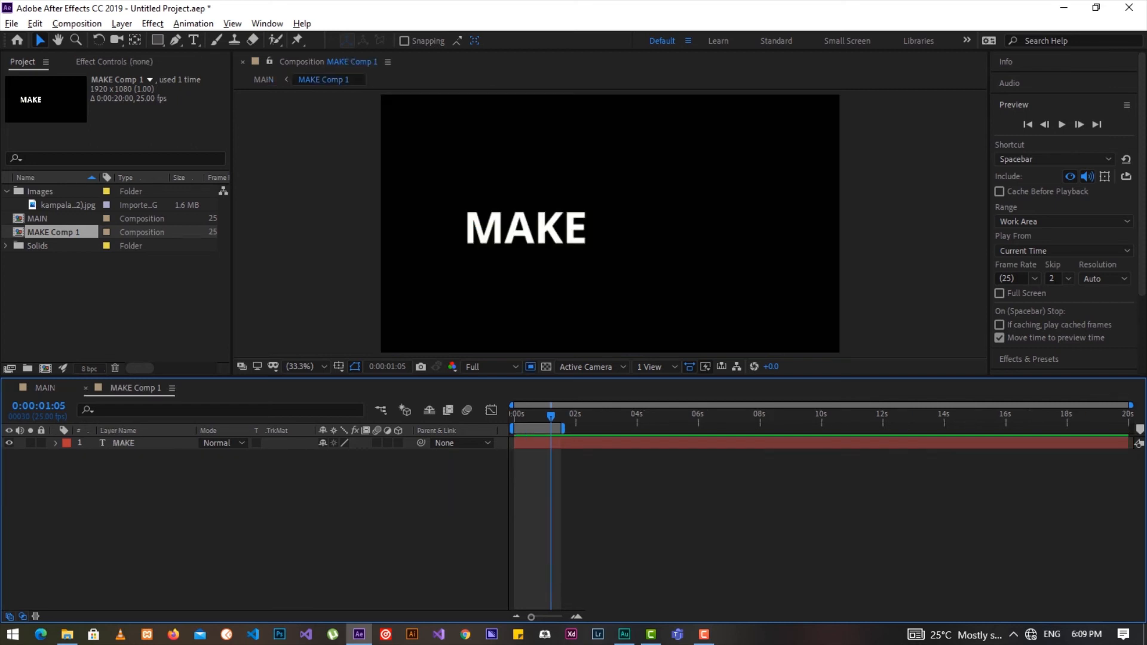
pyautogui.moveTo(458, 207); pyautogui.dragTo(590, 251)
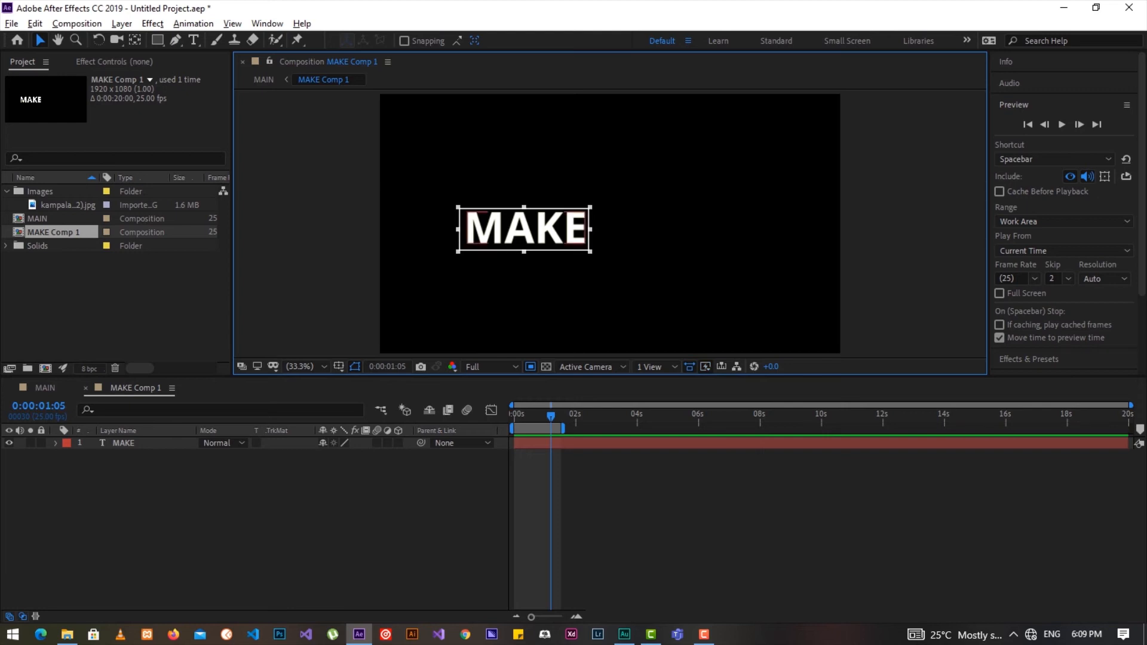
pyautogui.click(77, 23)
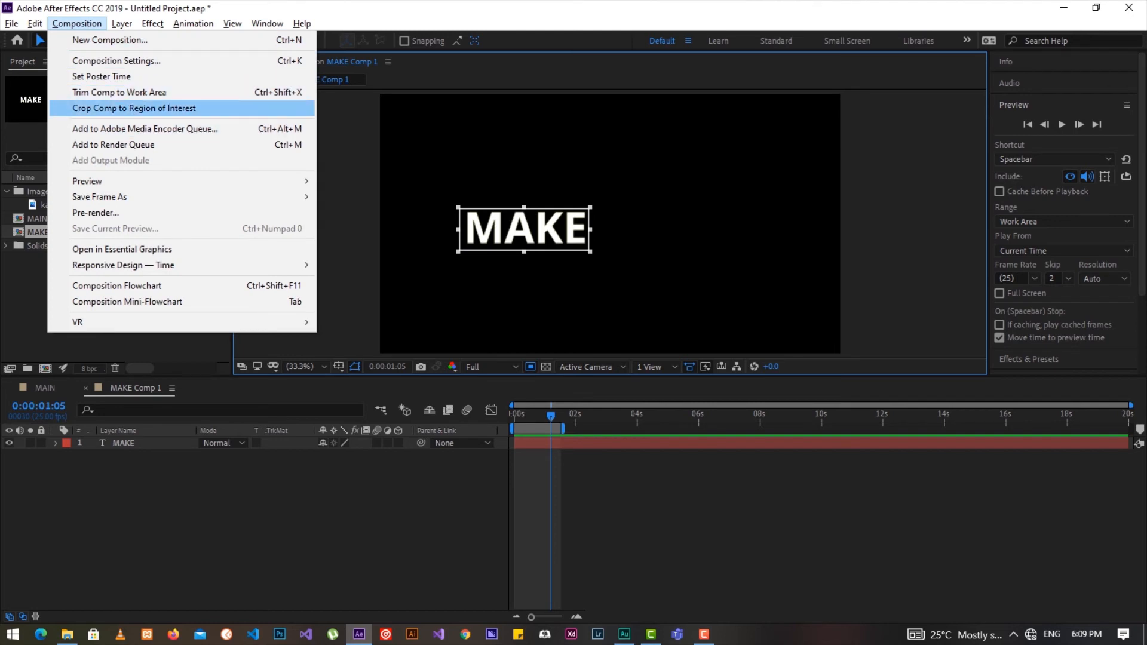
pyautogui.click(134, 108)
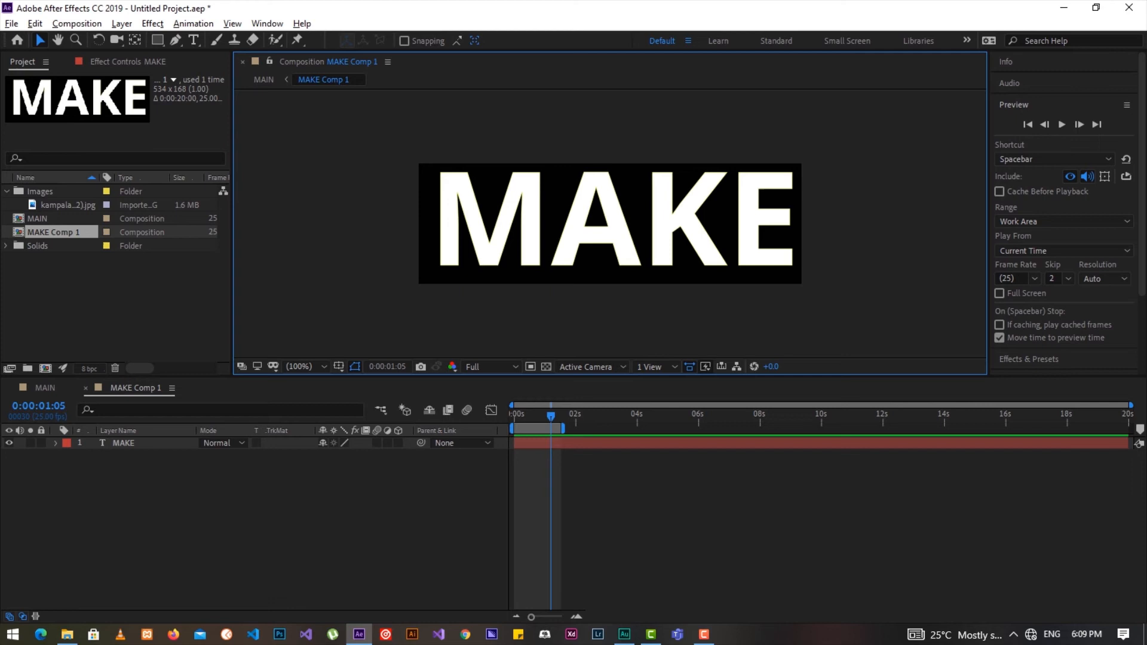
# Keyframe the MAKE text's current Position at 0:00:01:01, and move the current time to 0:00:00:01.
pyautogui.moveTo(550, 417)
pyautogui.mouseDown()
pyautogui.moveTo(519, 416)
pyautogui.moveTo(547, 417)
pyautogui.mouseUp()
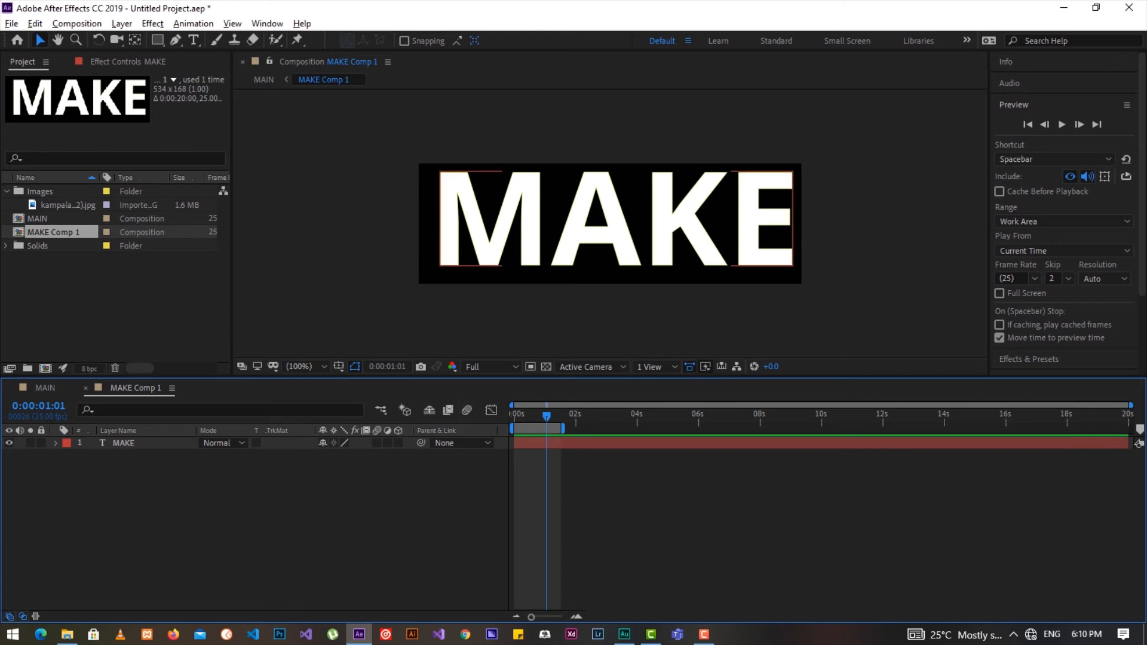
pyautogui.click(615, 220)
pyautogui.hotkey('ctrl', '`')
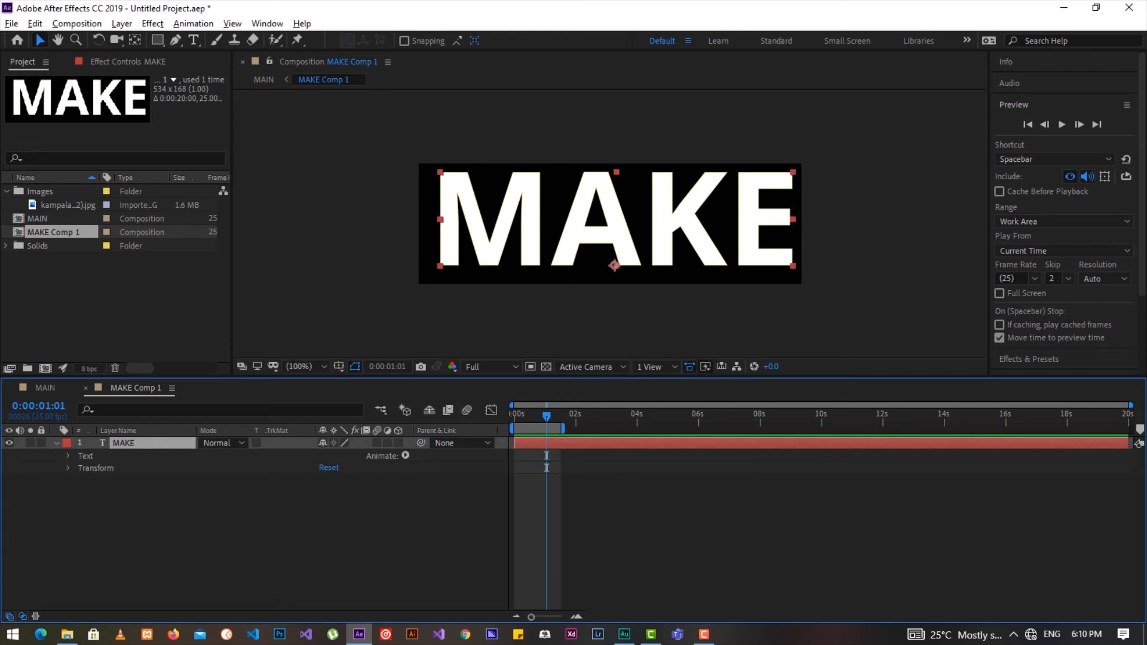
pyautogui.click(68, 468)
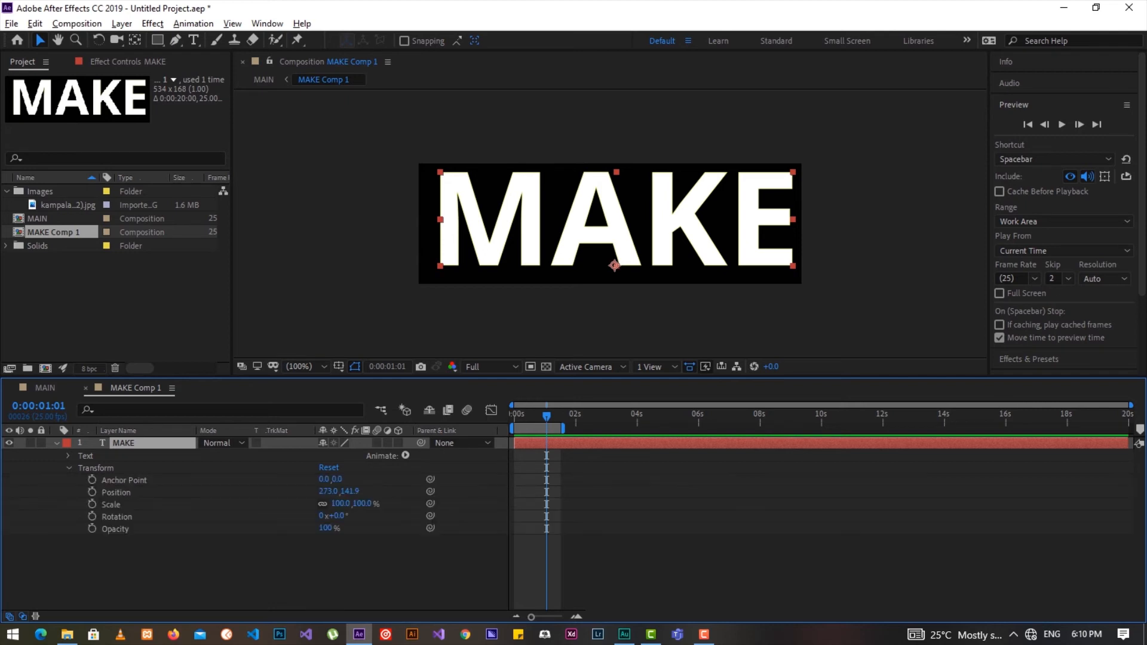
pyautogui.click(116, 493)
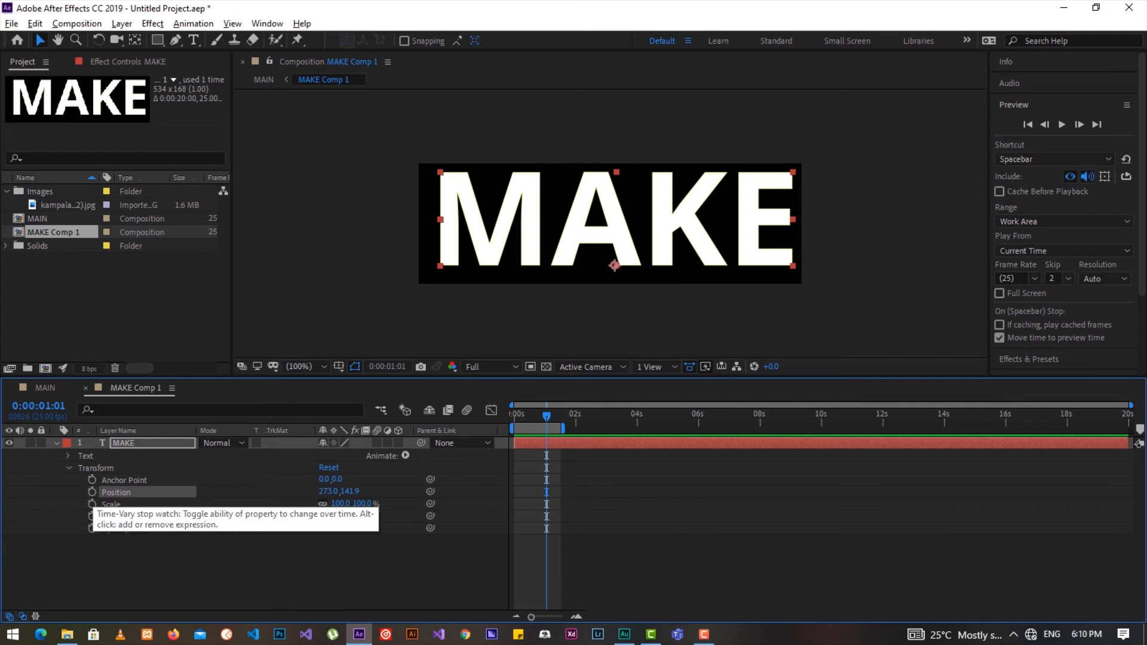
pyautogui.click(92, 491)
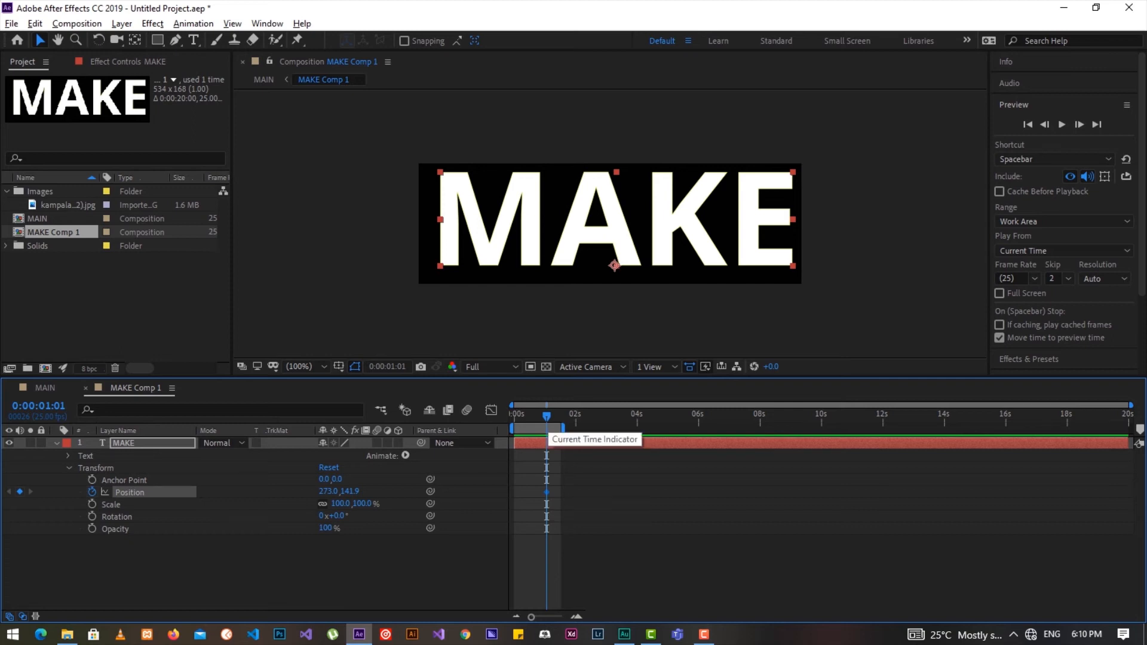
pyautogui.moveTo(546, 415); pyautogui.dragTo(516, 415)
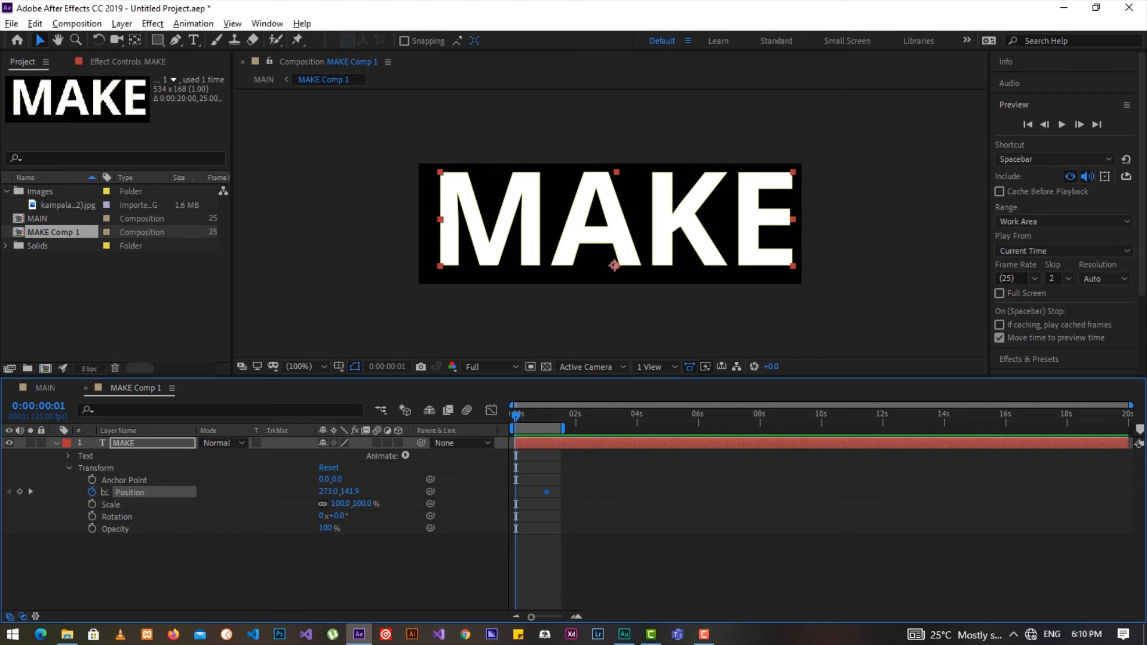
# Try setting the MAKE text's vertical Position to 167.9 at 0:00:00:01, and undo it.
pyautogui.click(329, 491)
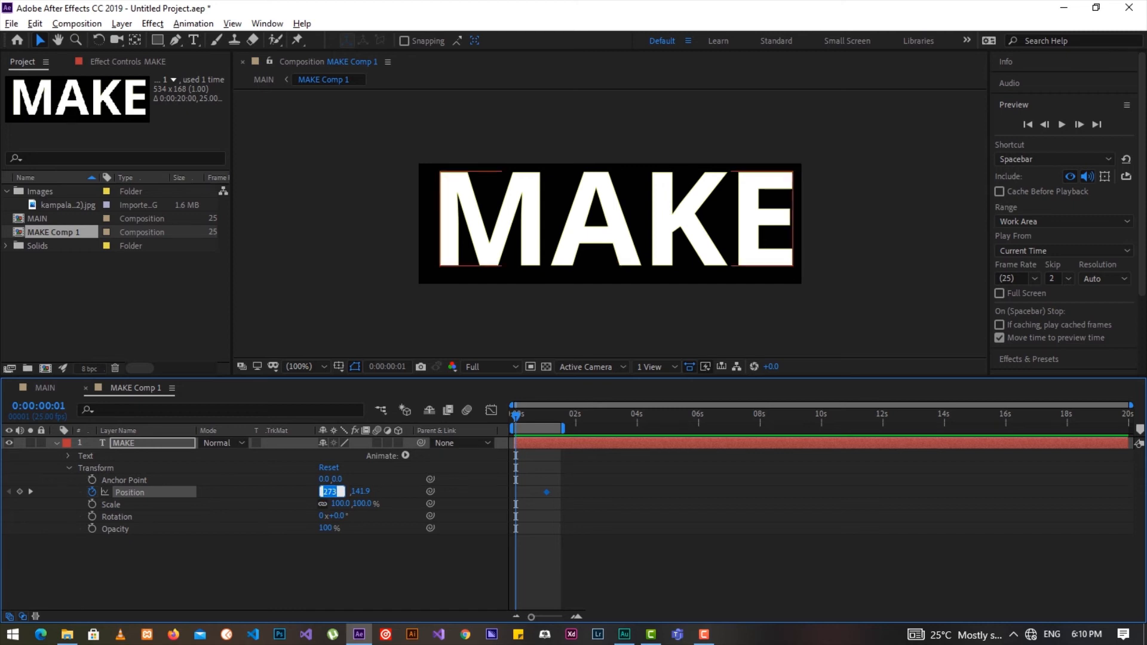
pyautogui.press('Tab')
pyautogui.write('167.9')
pyautogui.press('Return')
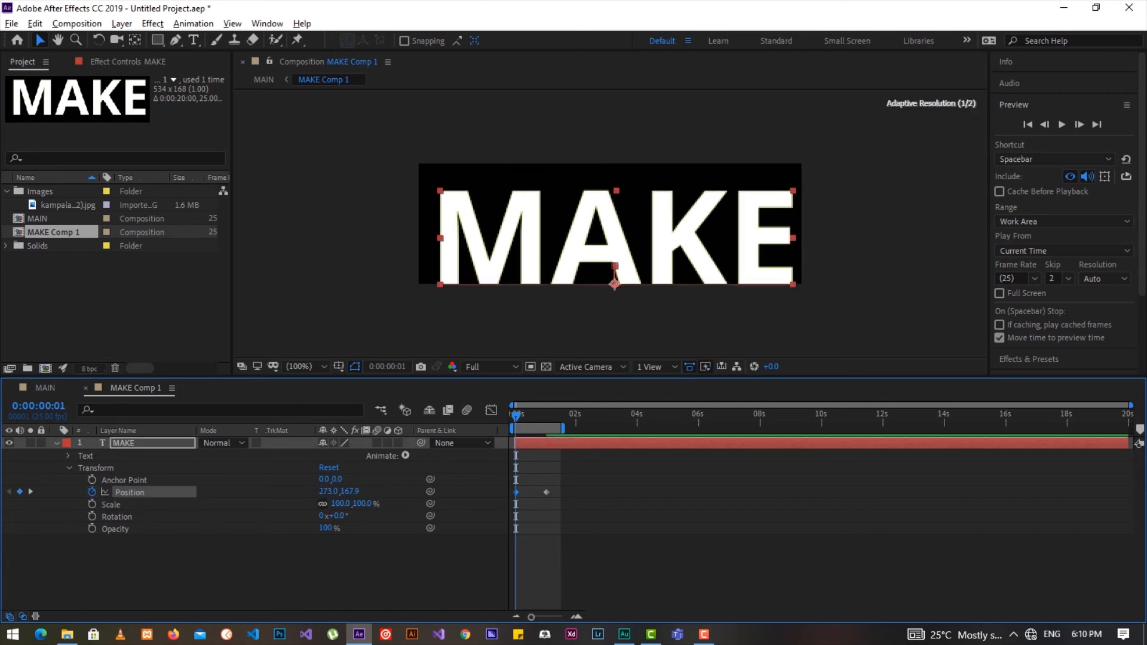
pyautogui.hotkey('ctrl', 'z')
# At 0:00:00:01, set the MAKE text's horizontal Position to -257.0, outside the composition, and preview the slide-in.
pyautogui.moveTo(328, 491); pyautogui.dragTo(0, 491)
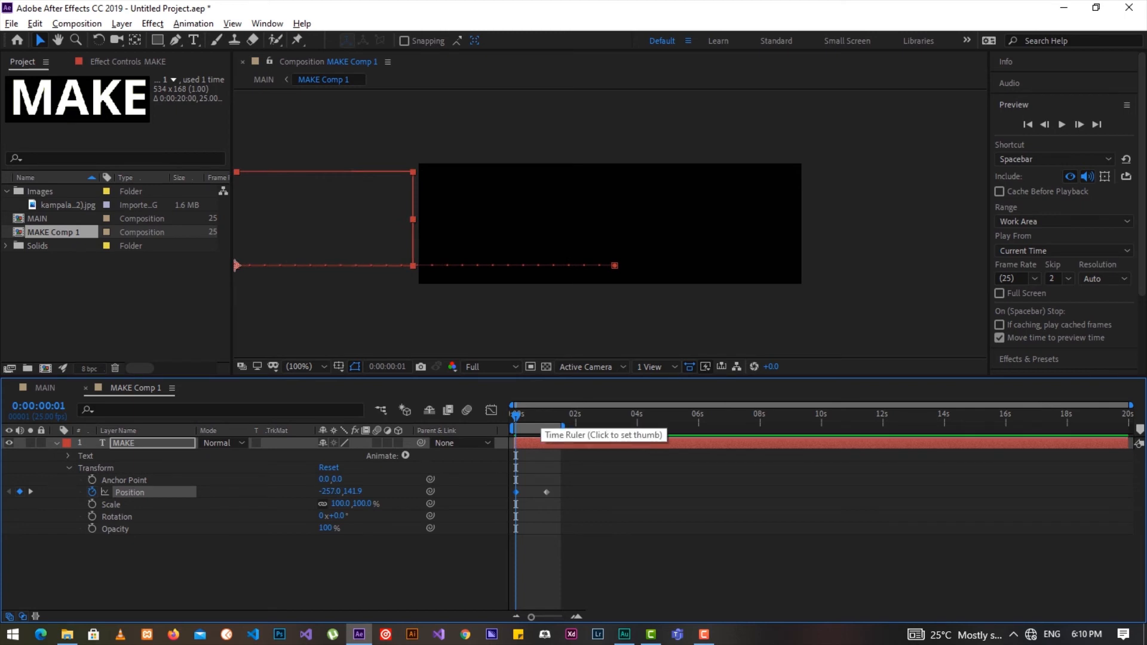
pyautogui.press('space')
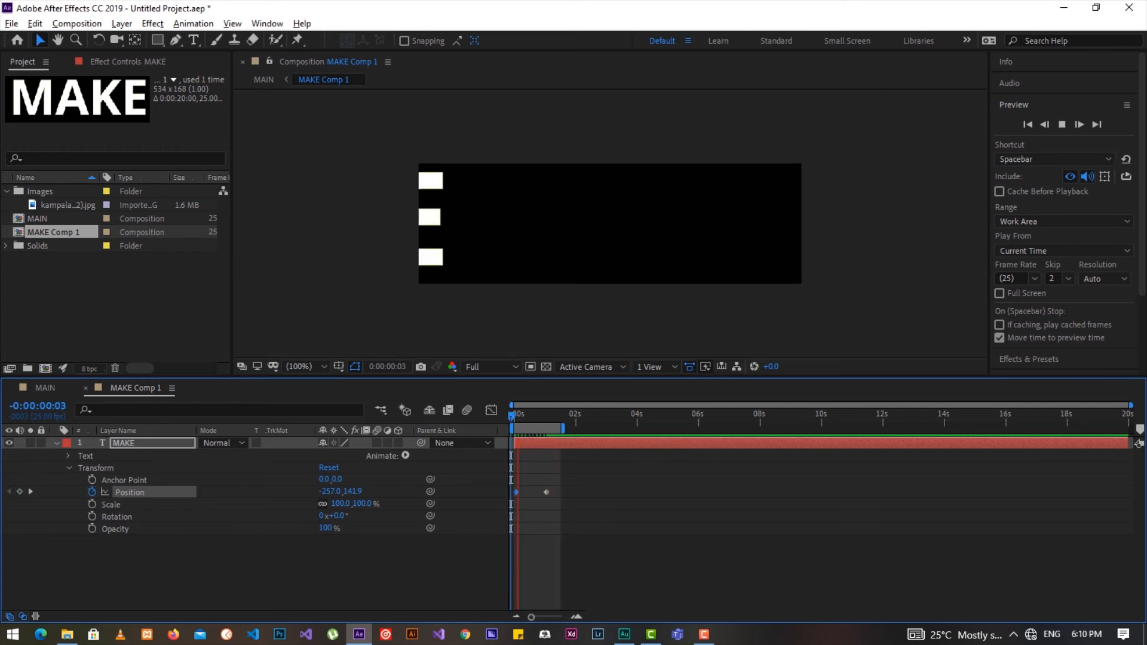
# Apply Easy Ease to both Position keyframes of the MAKE text and preview the eased slide-in.
pyautogui.press('space')
pyautogui.moveTo(575, 487); pyautogui.dragTo(510, 498)
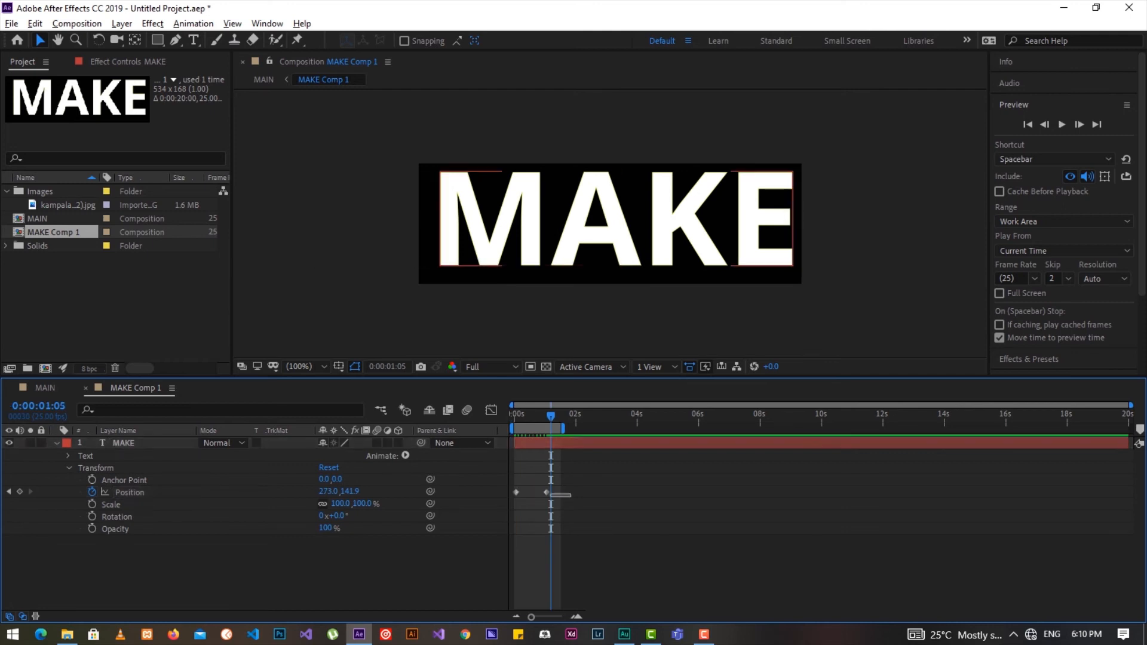
pyautogui.rightClick(547, 492)
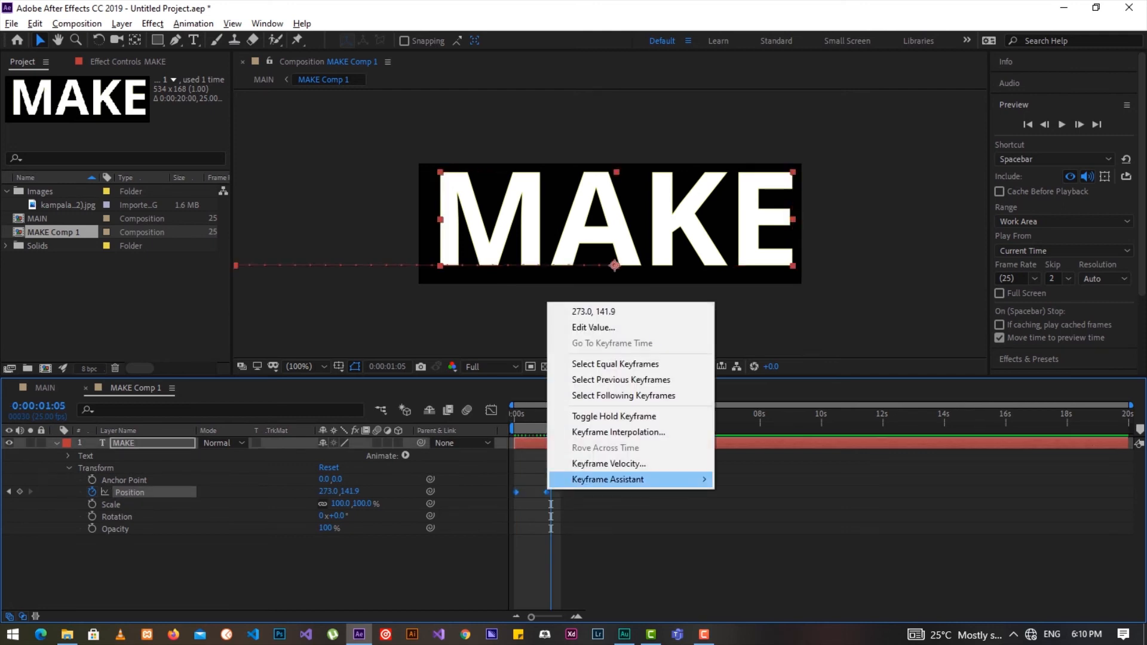
pyautogui.moveTo(633, 479)
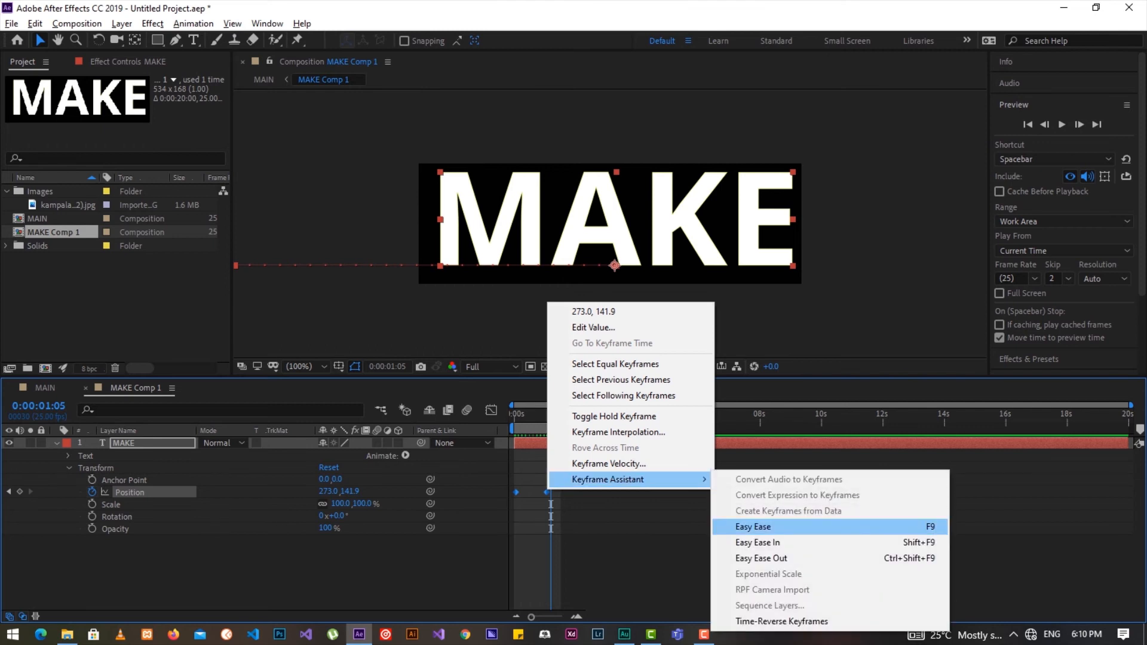
pyautogui.click(754, 527)
pyautogui.press('space')
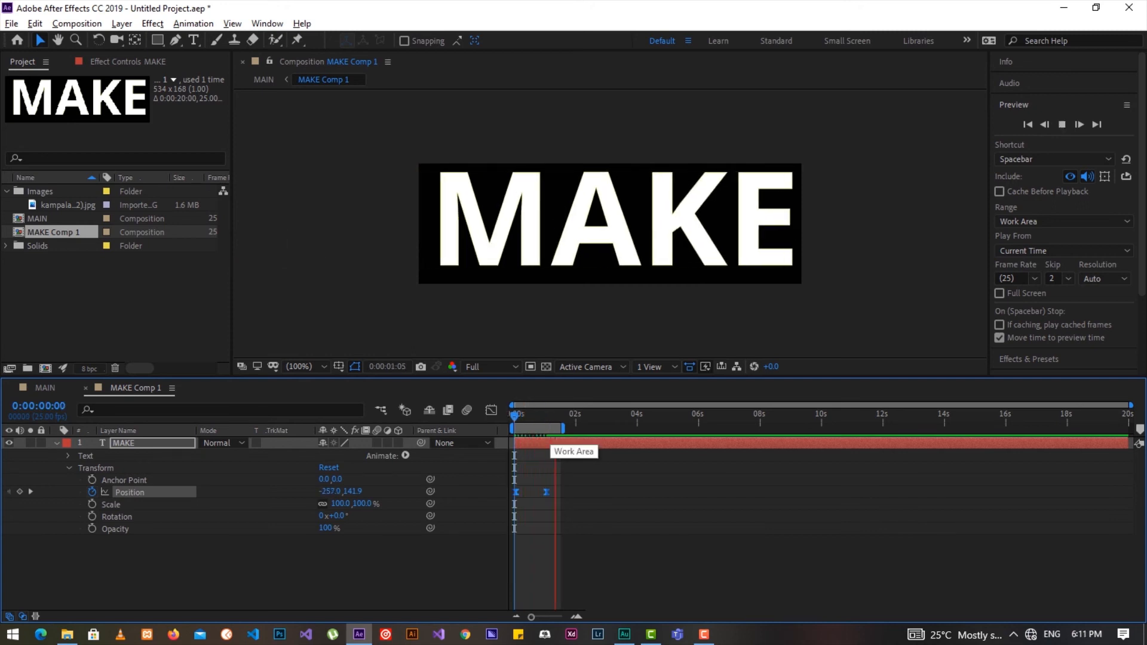
pyautogui.press('space')
pyautogui.press('pagedown')
pyautogui.press('pagedown')
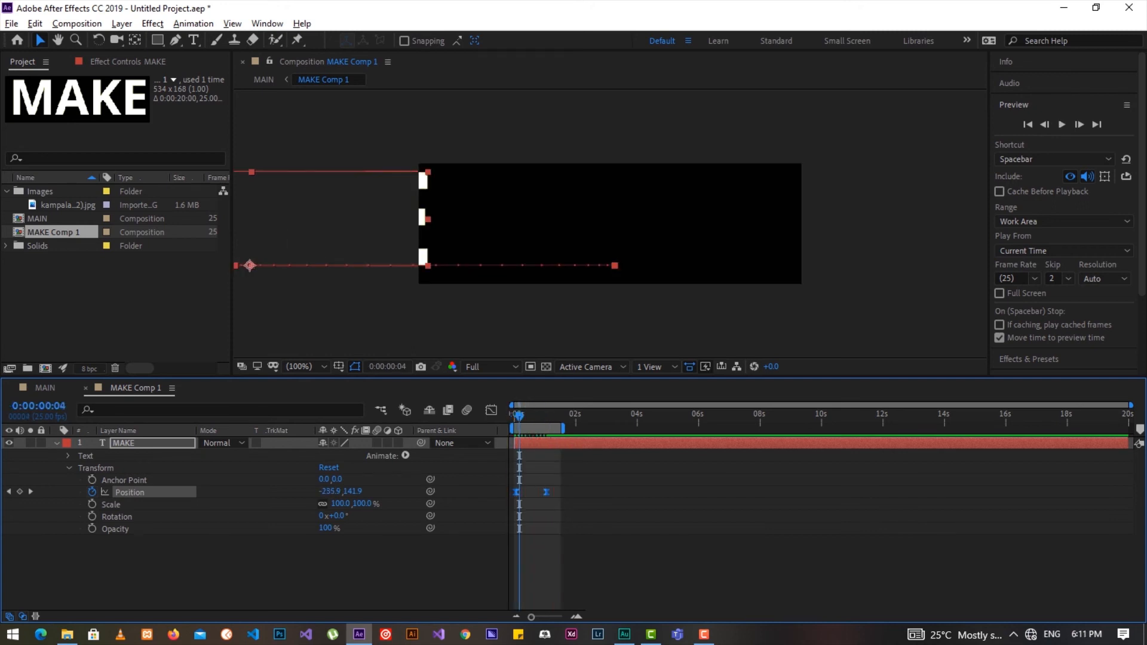
pyautogui.press('space')
pyautogui.press('space')
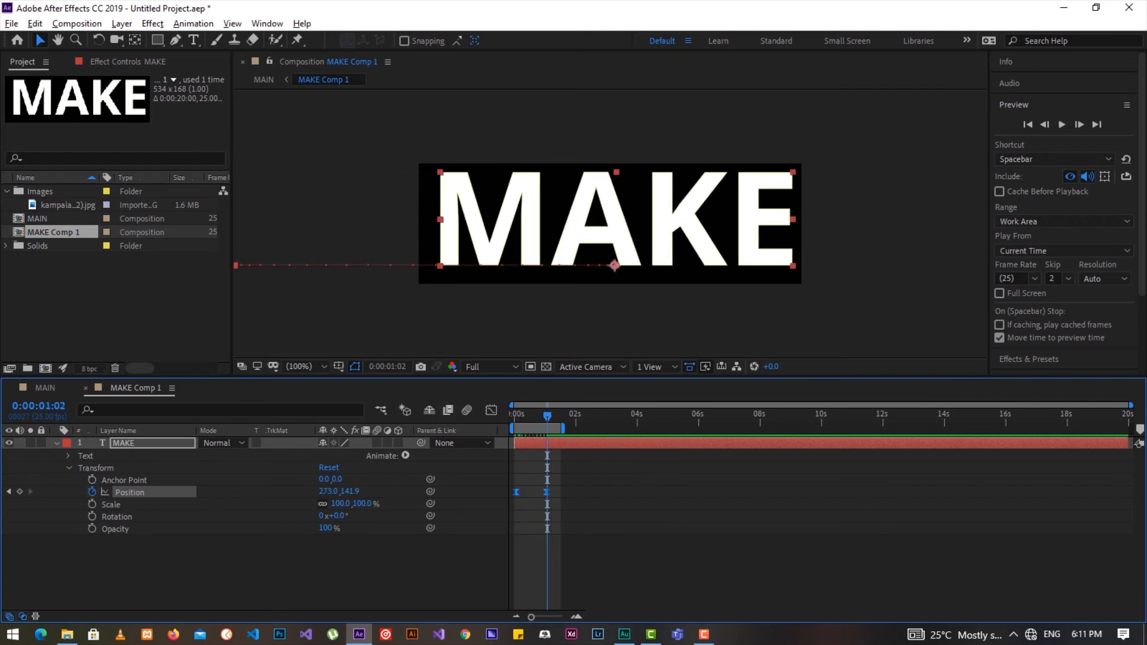
# Save the project in the Tutorial Videos folder as "Make Animations Easy".
pyautogui.hotkey('ctrl', 's')
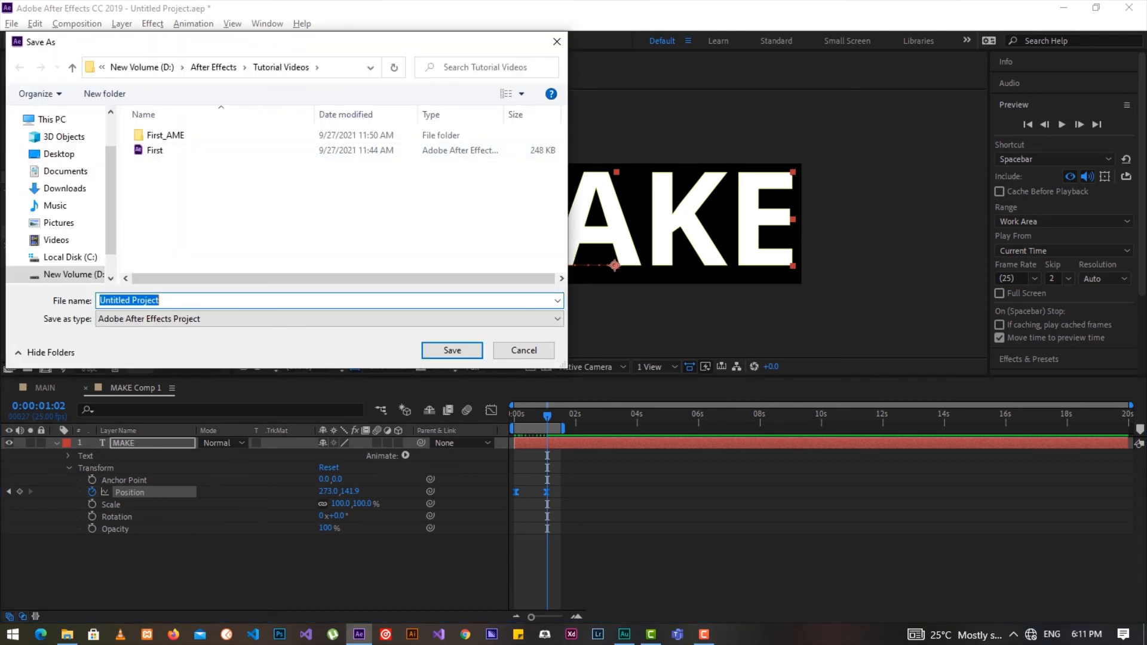
pyautogui.write('Make Animations Easy')
pyautogui.press('Return')
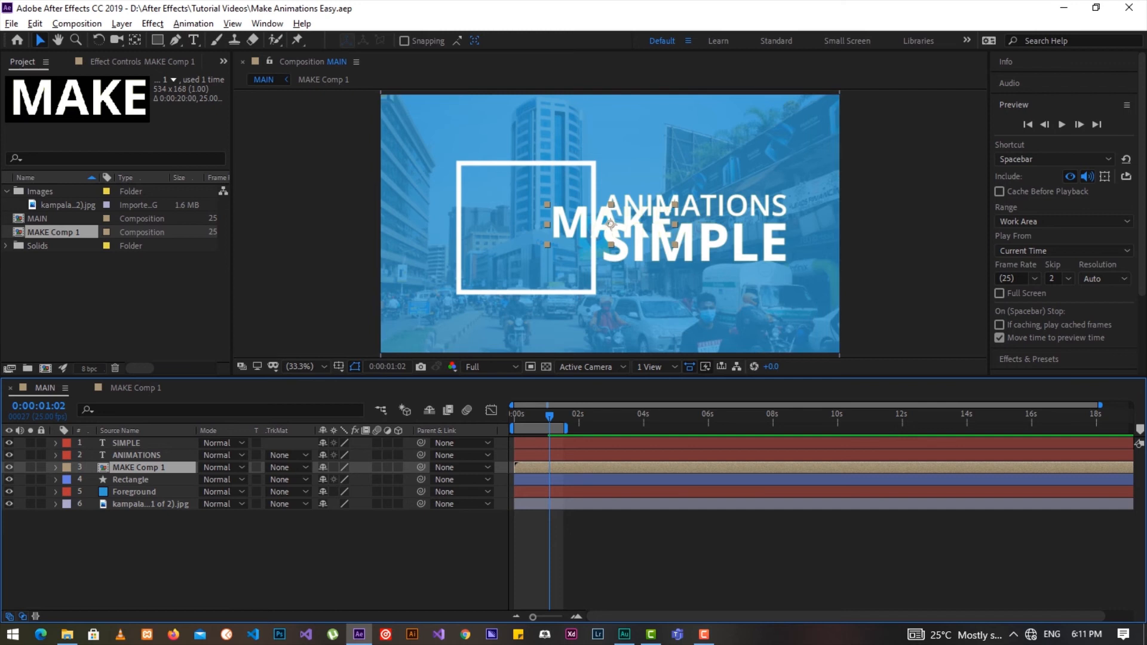
# In the MAIN composition, move the MAKE Comp 1 layer inside the white square frame and preview the animation from the start.
pyautogui.moveTo(610, 224); pyautogui.dragTo(525, 229)
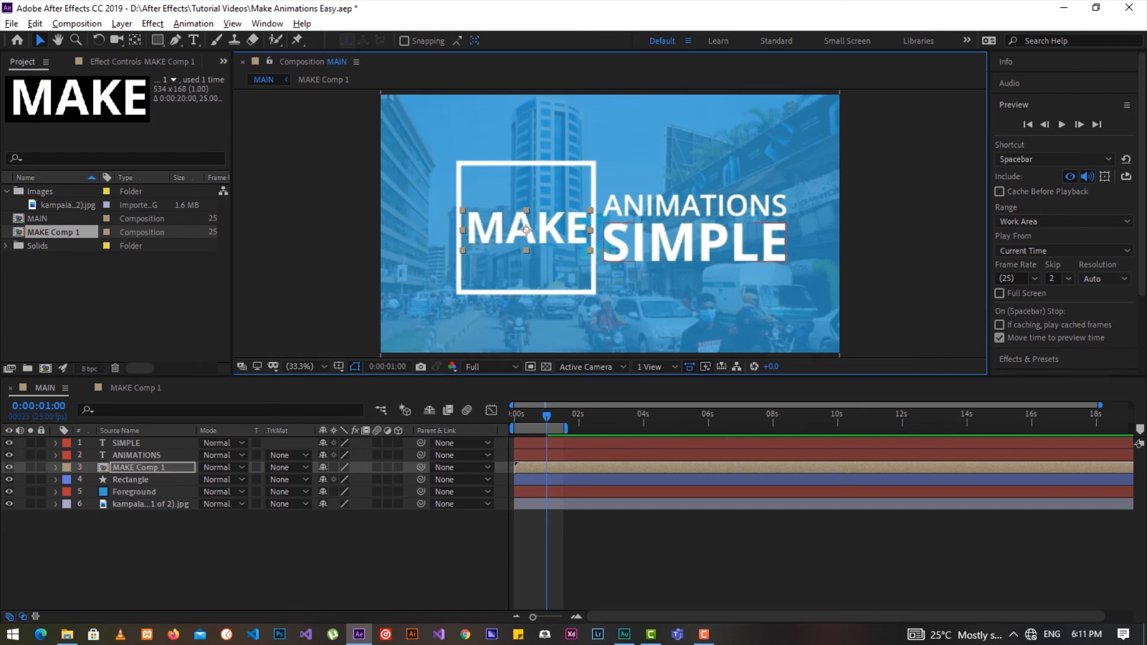
pyautogui.press('Home')
pyautogui.press('space')
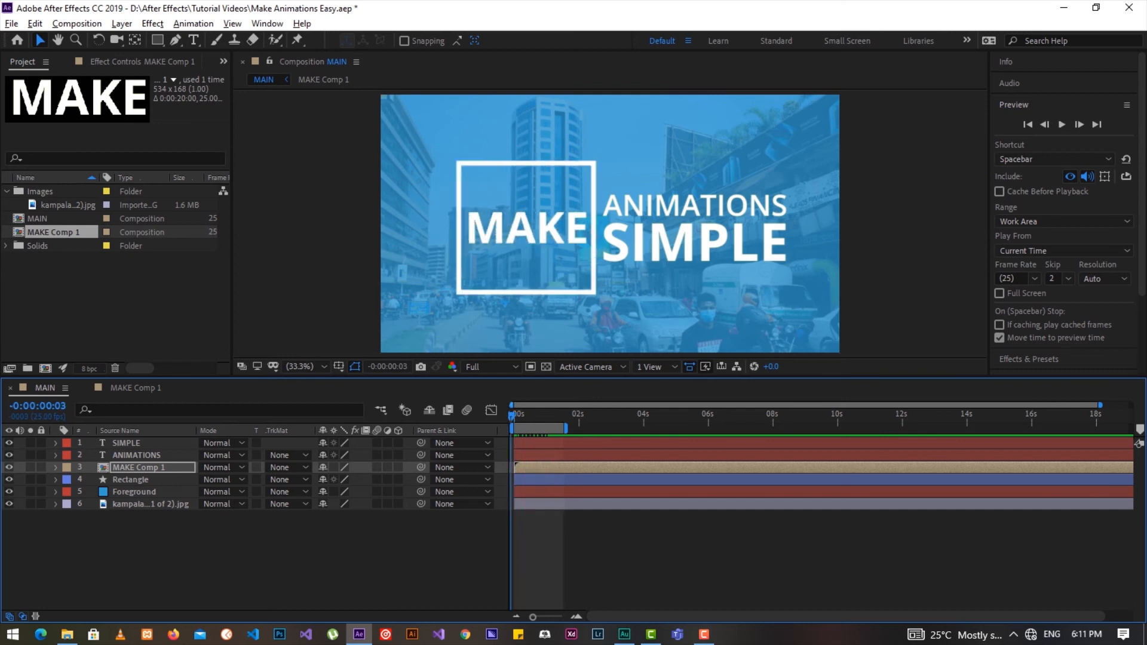
pyautogui.press('space')
pyautogui.press('space')
pyautogui.press('space')
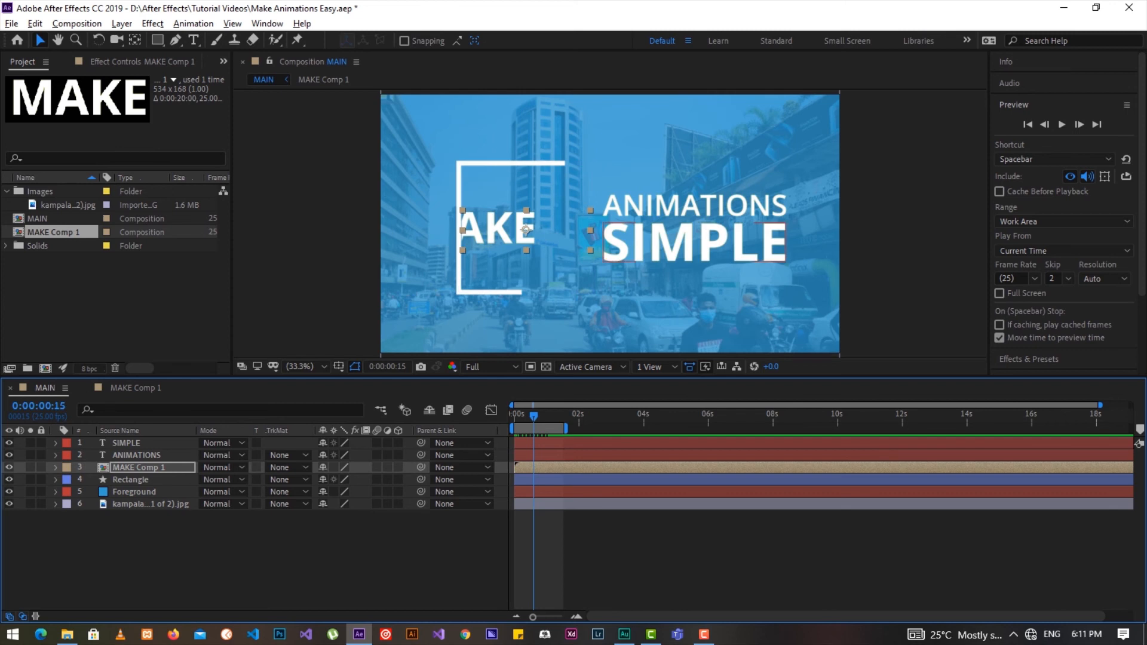
# Pre-compose the SIMPLE and ANIMATIONS text layers together into a new composition named SA.
pyautogui.click(693, 242)
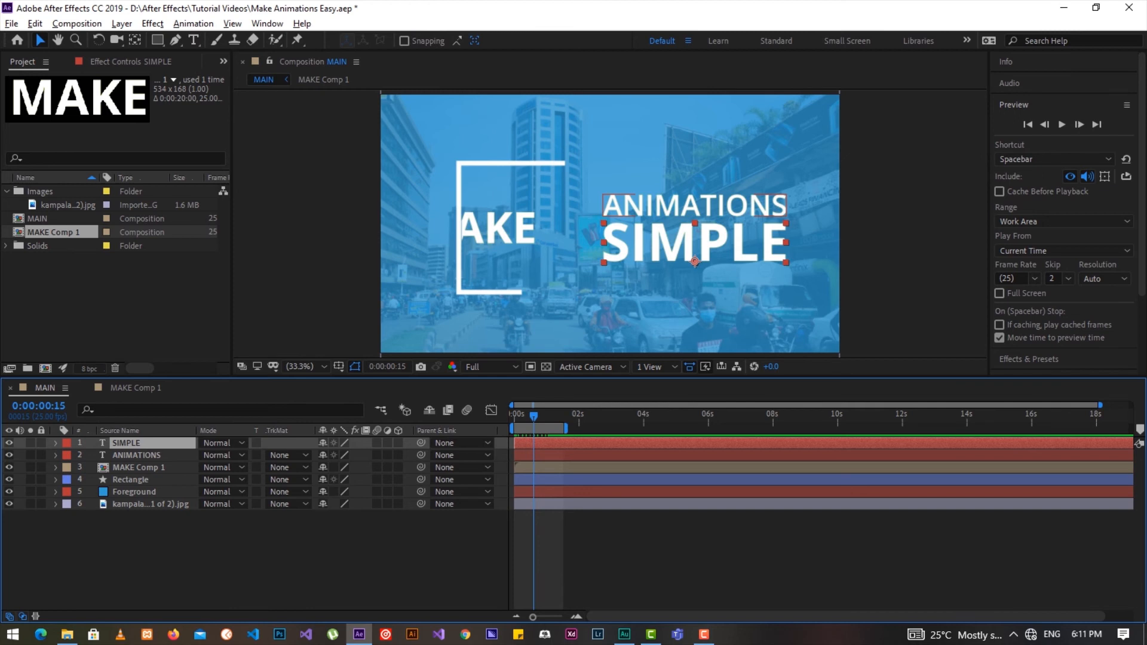
pyautogui.keyDown('shift'); pyautogui.click(136, 455); pyautogui.keyUp('shift')
pyautogui.rightClick(136, 454)
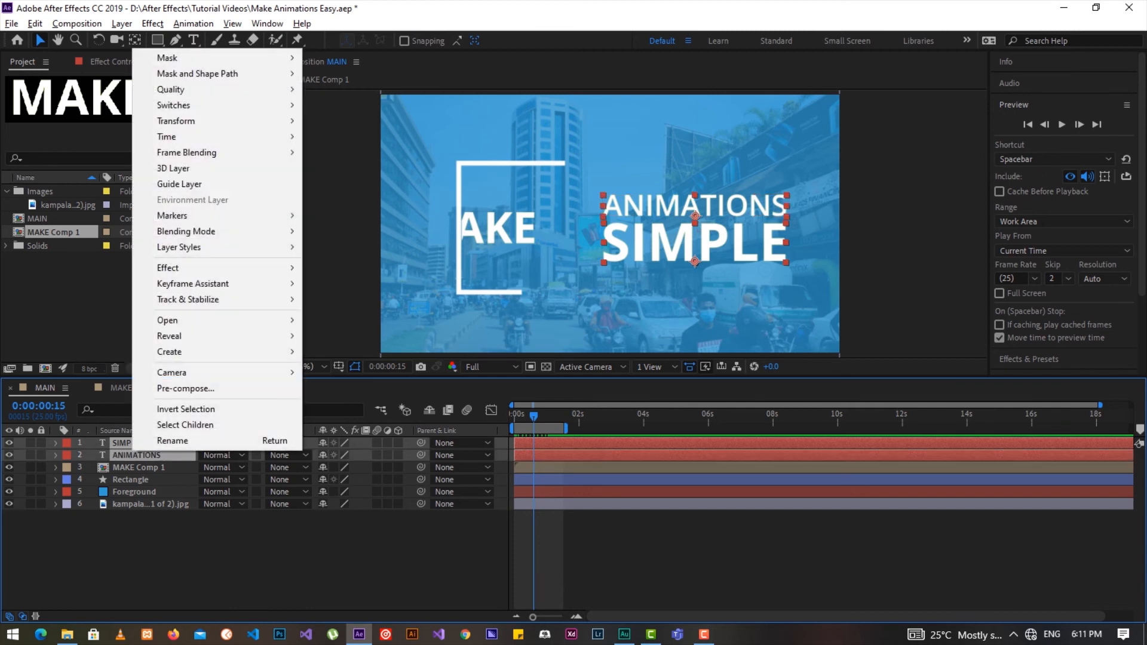
pyautogui.click(185, 388)
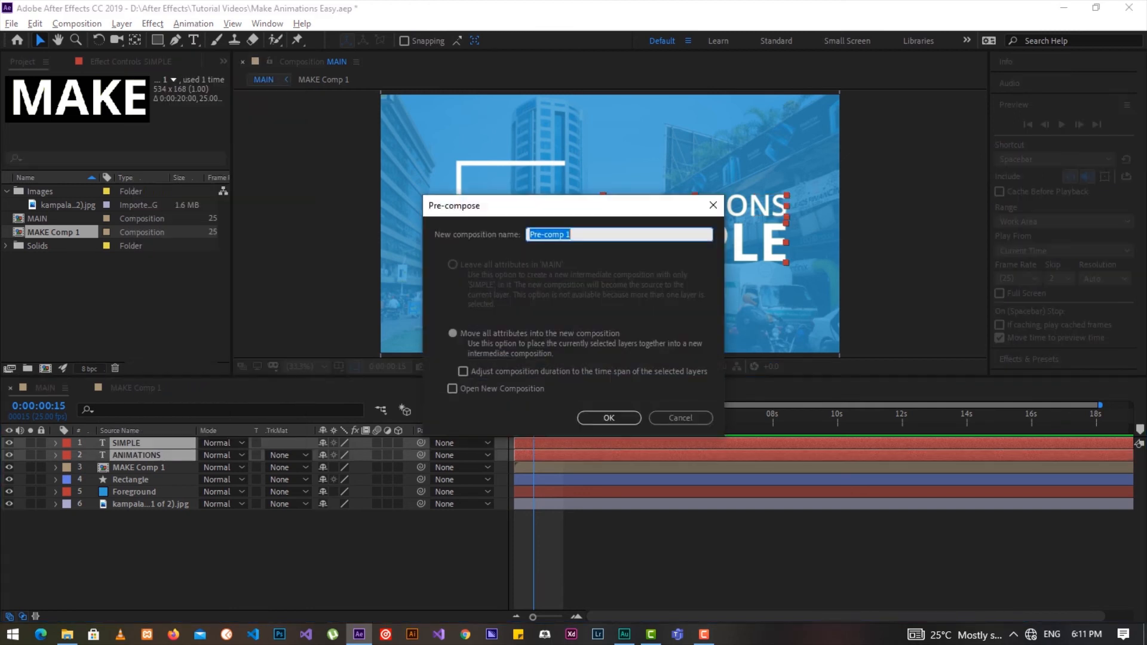
pyautogui.write('S')
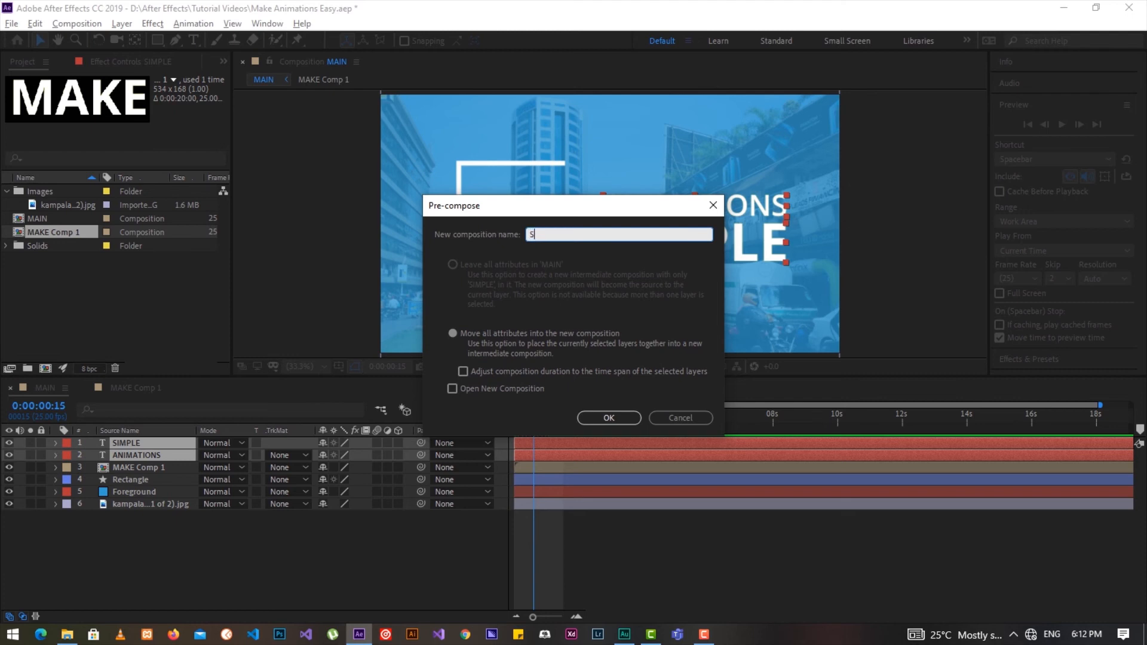
pyautogui.write('A')
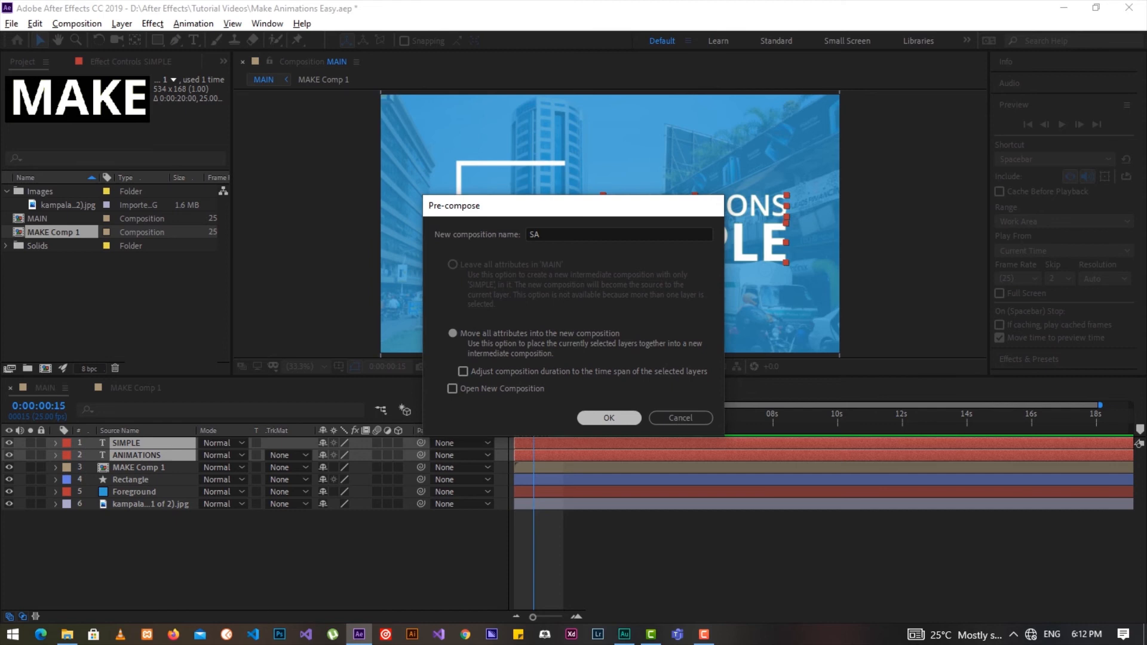
pyautogui.press('Return')
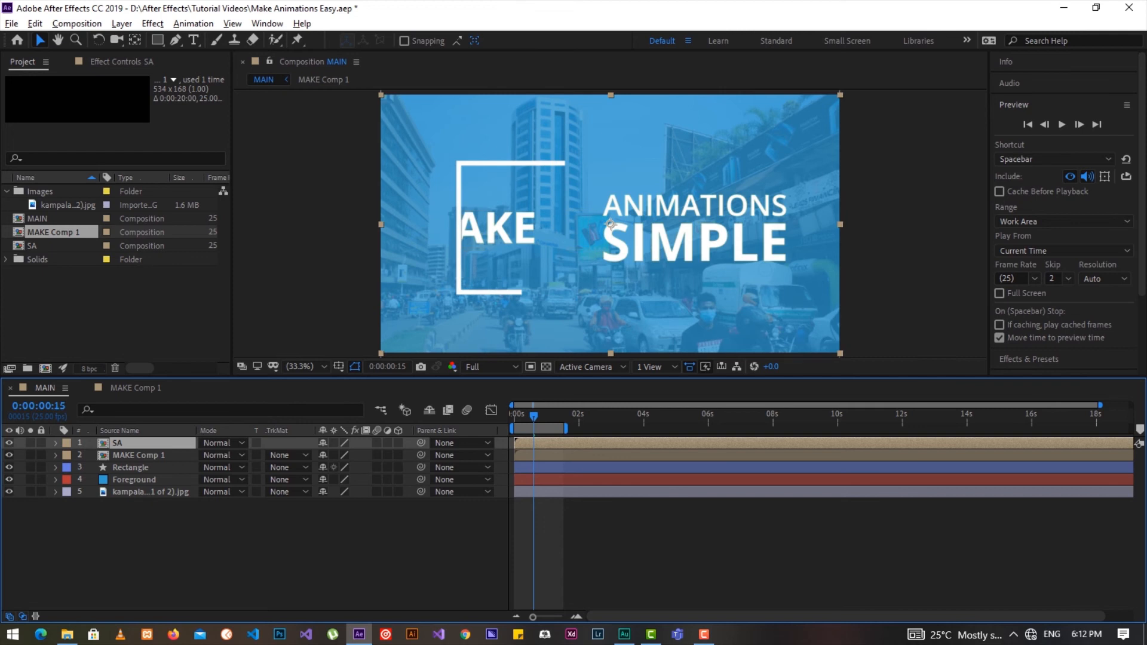
# Open the SA composition and draw a region of interest around the ANIMATIONS SIMPLE text, about 873 x 336 px.
pyautogui.doubleClick(117, 443)
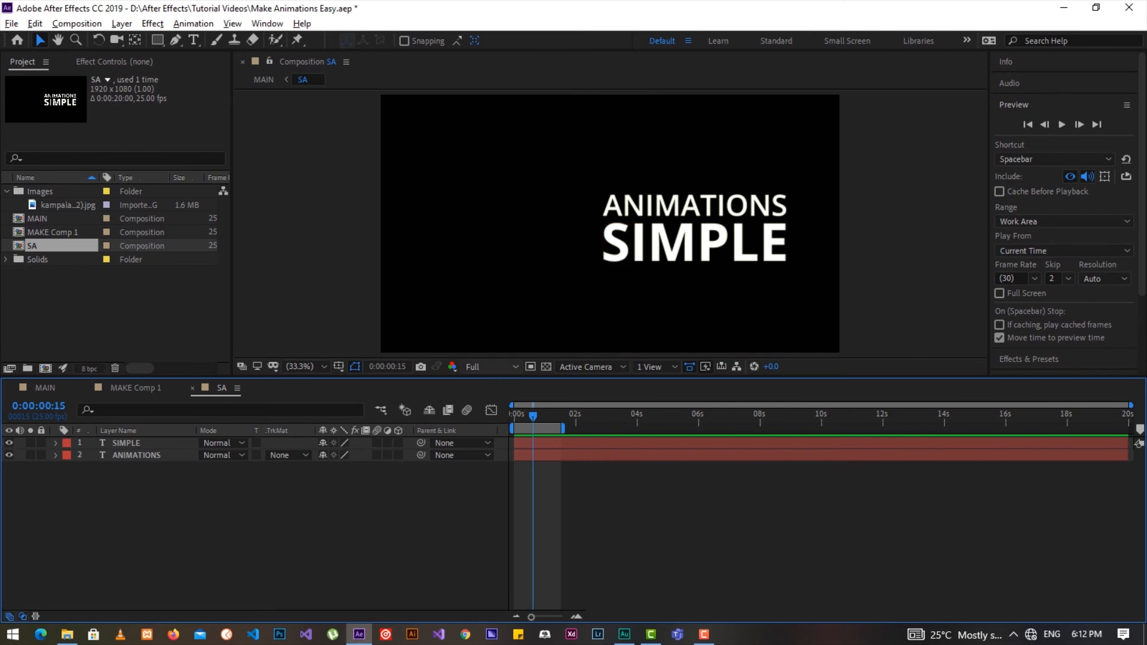
pyautogui.click(530, 366)
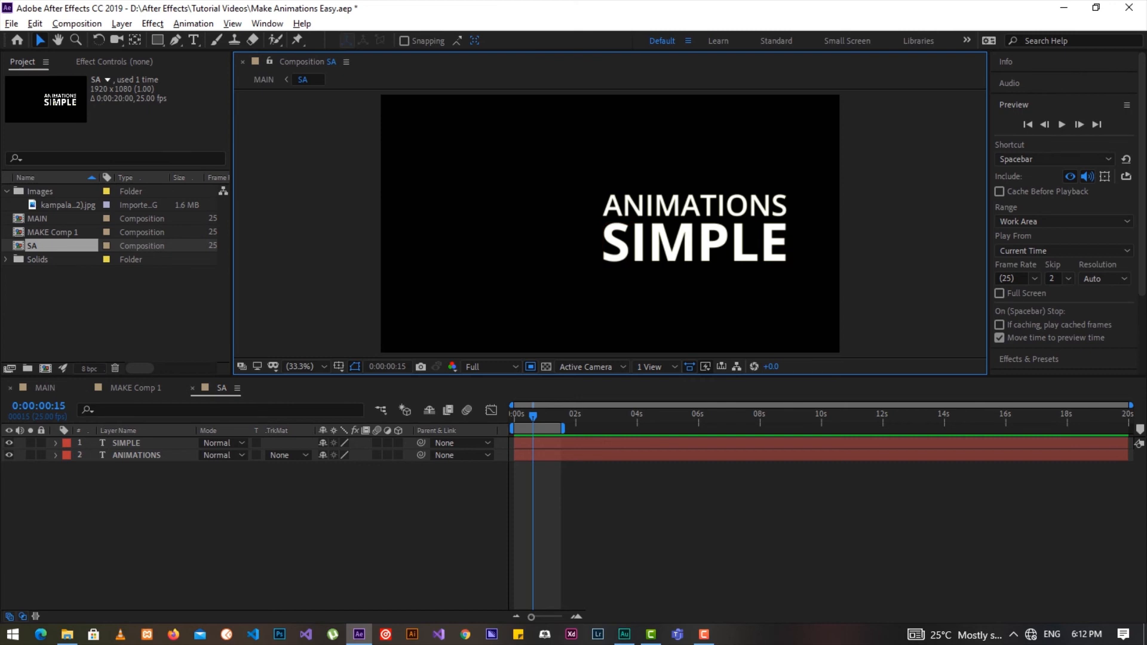
pyautogui.click(45, 387)
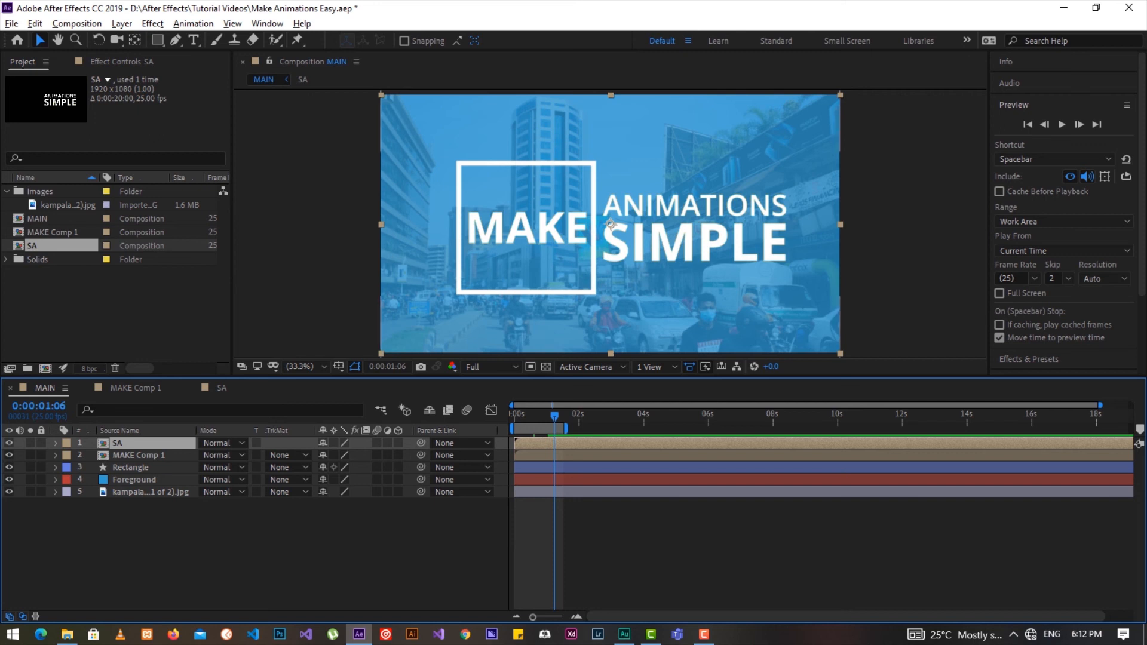
pyautogui.click(222, 387)
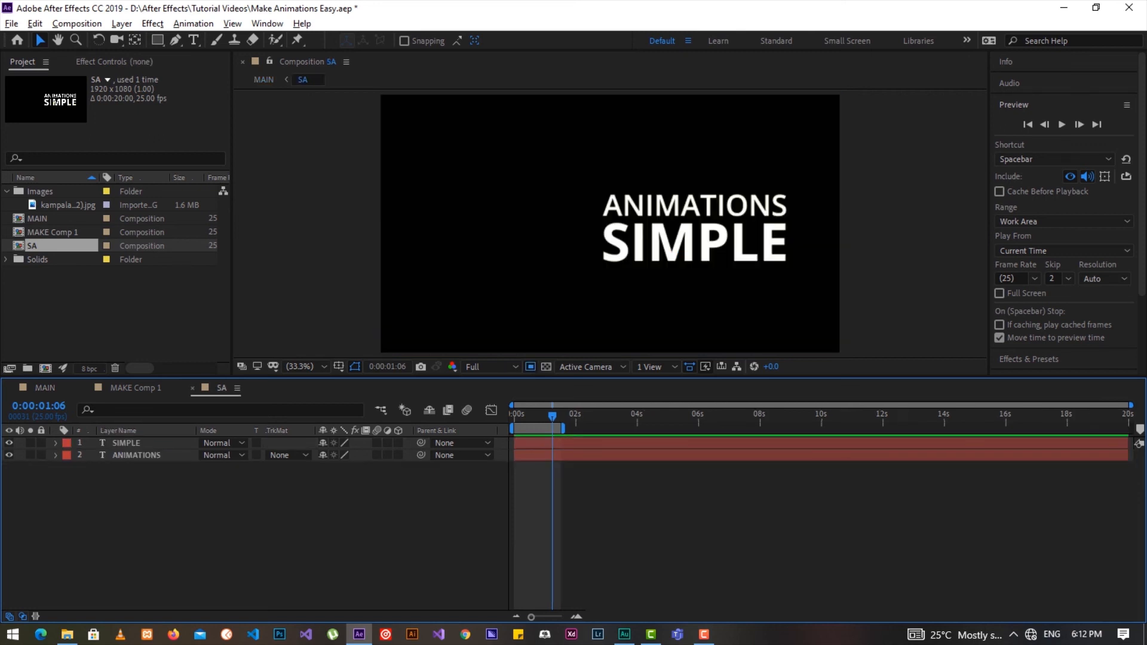
pyautogui.click(530, 366)
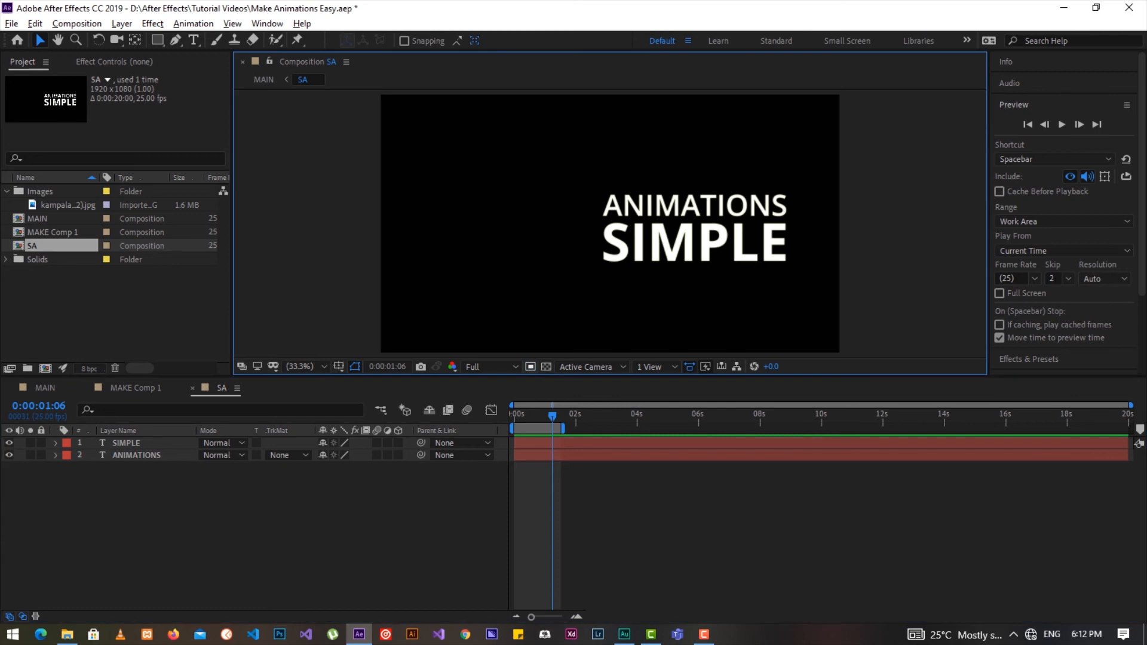
pyautogui.click(530, 366)
pyautogui.moveTo(590, 186); pyautogui.dragTo(804, 271)
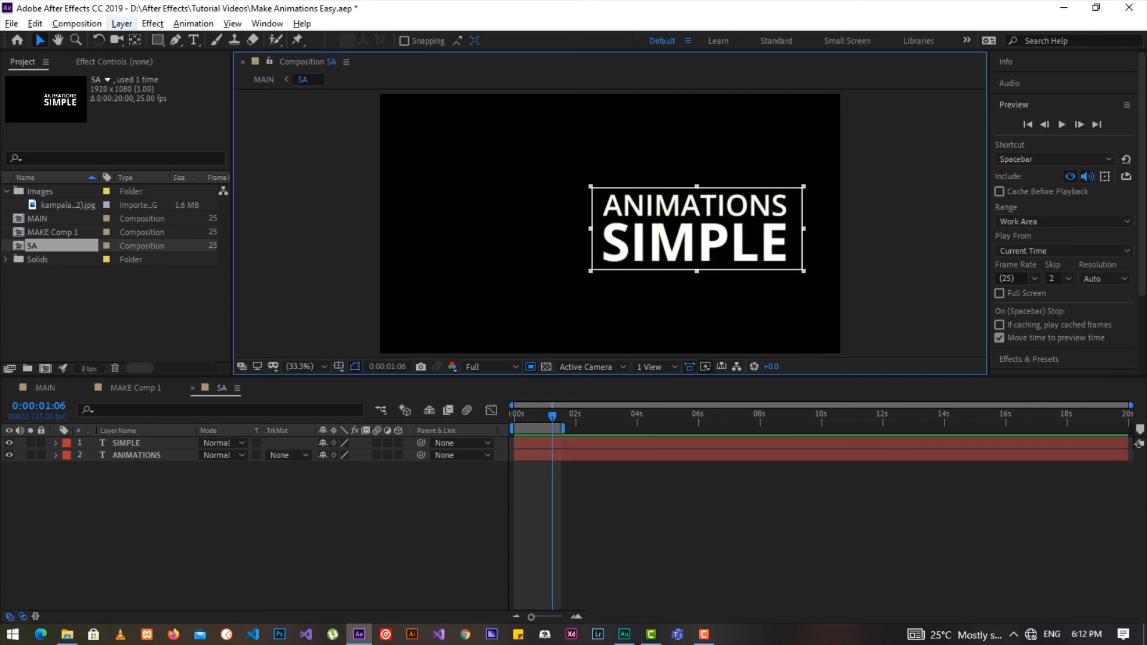
pyautogui.click(76, 23)
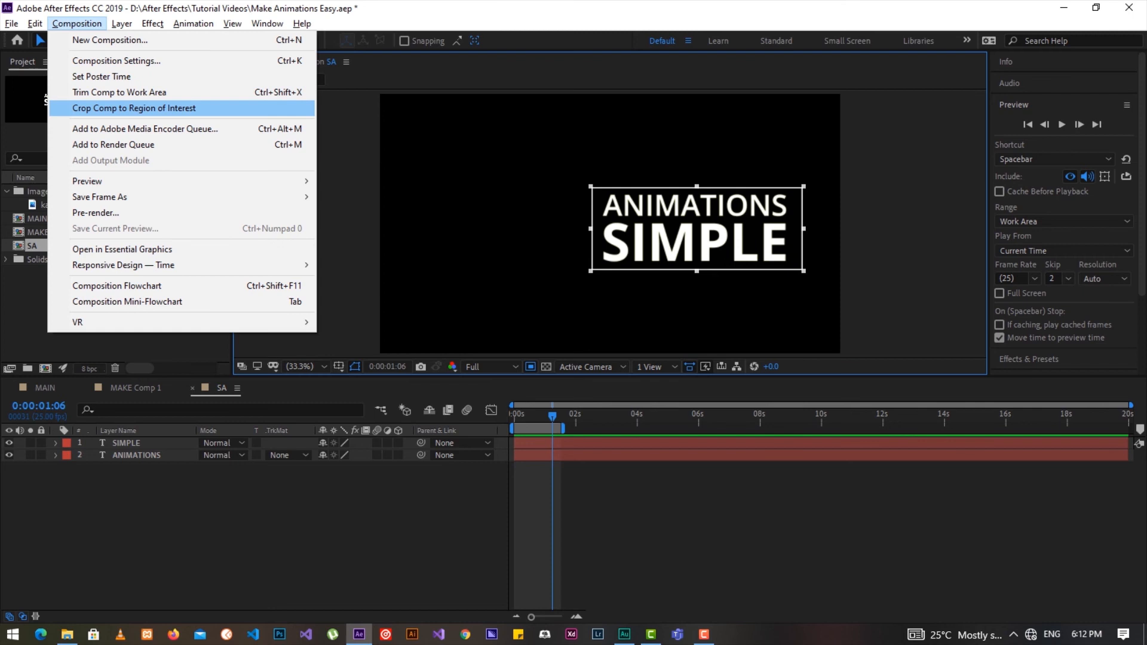
pyautogui.click(119, 92)
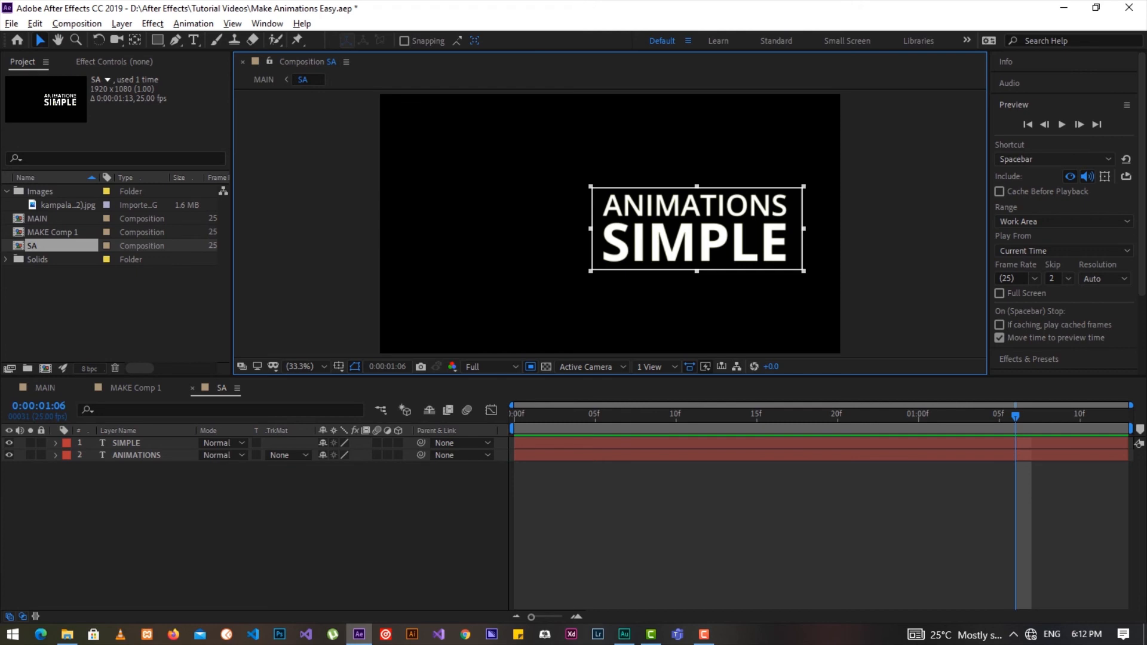
pyautogui.hotkey('ctrl', 'z')
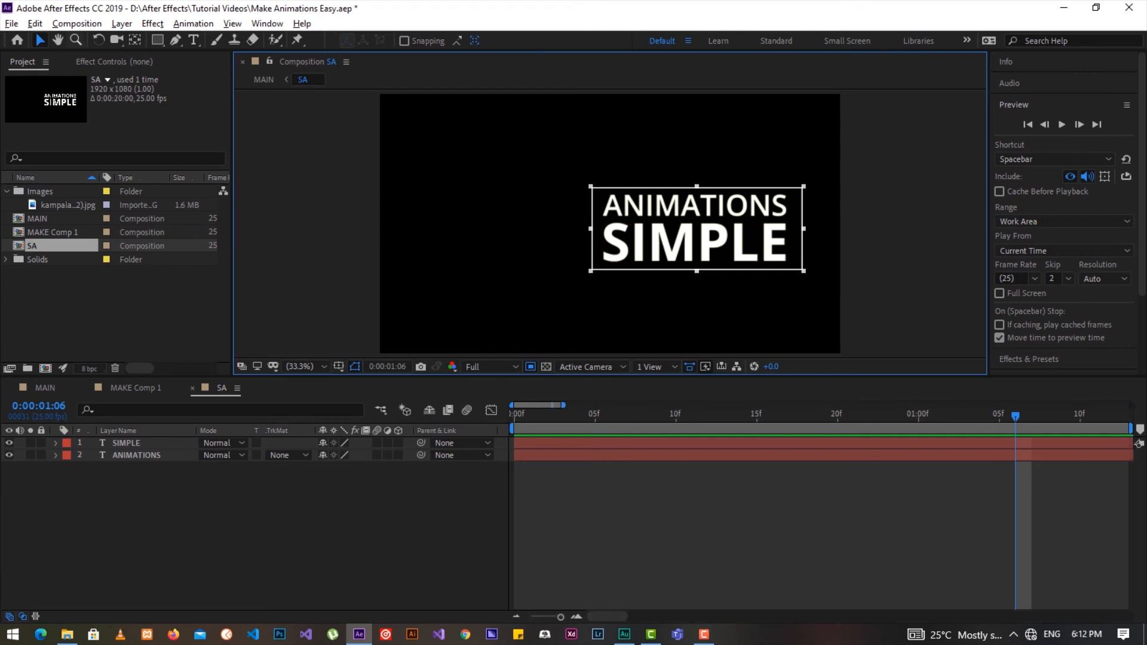
# Crop the SA composition to the region of interest around its text.
pyautogui.click(77, 23)
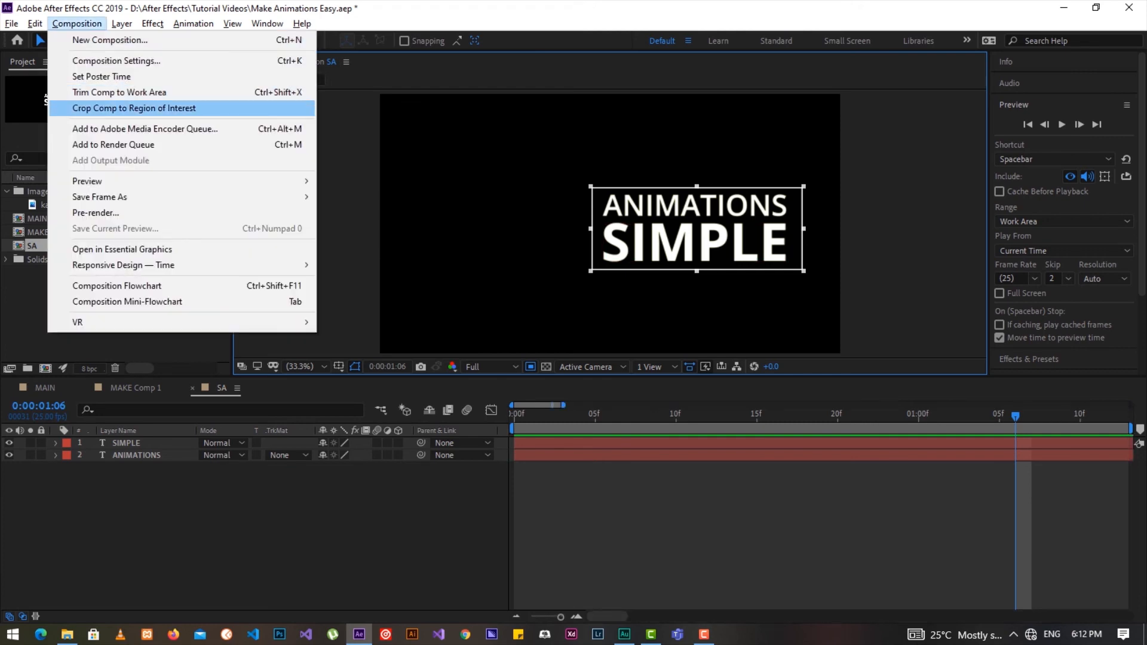
pyautogui.click(133, 108)
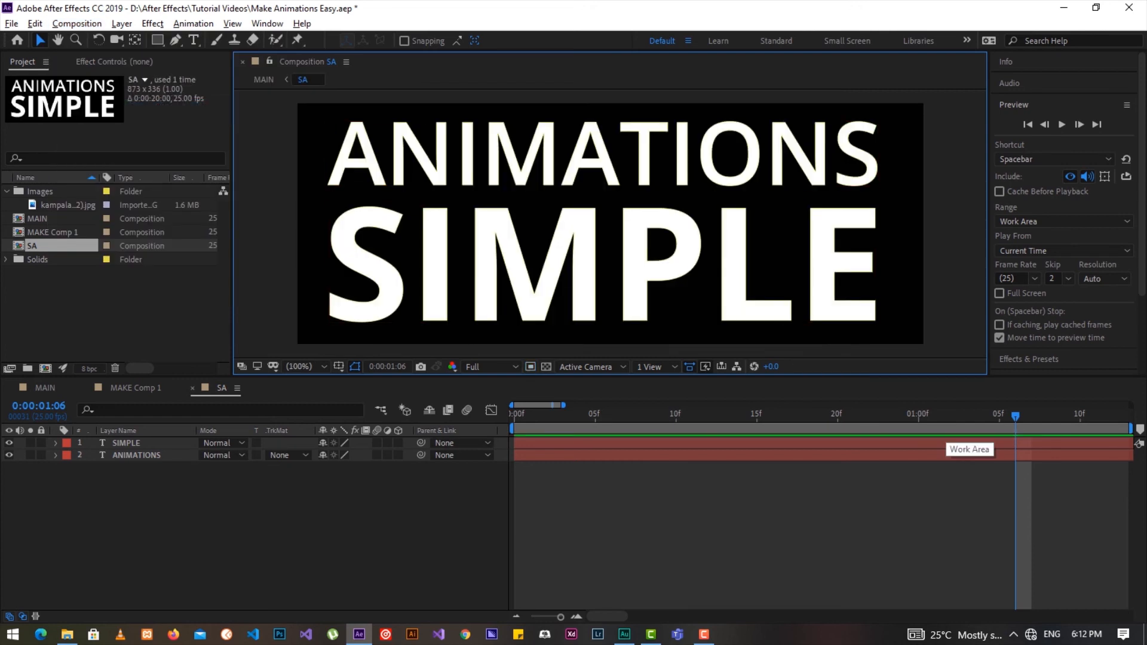
pyautogui.moveTo(560, 617); pyautogui.dragTo(547, 616)
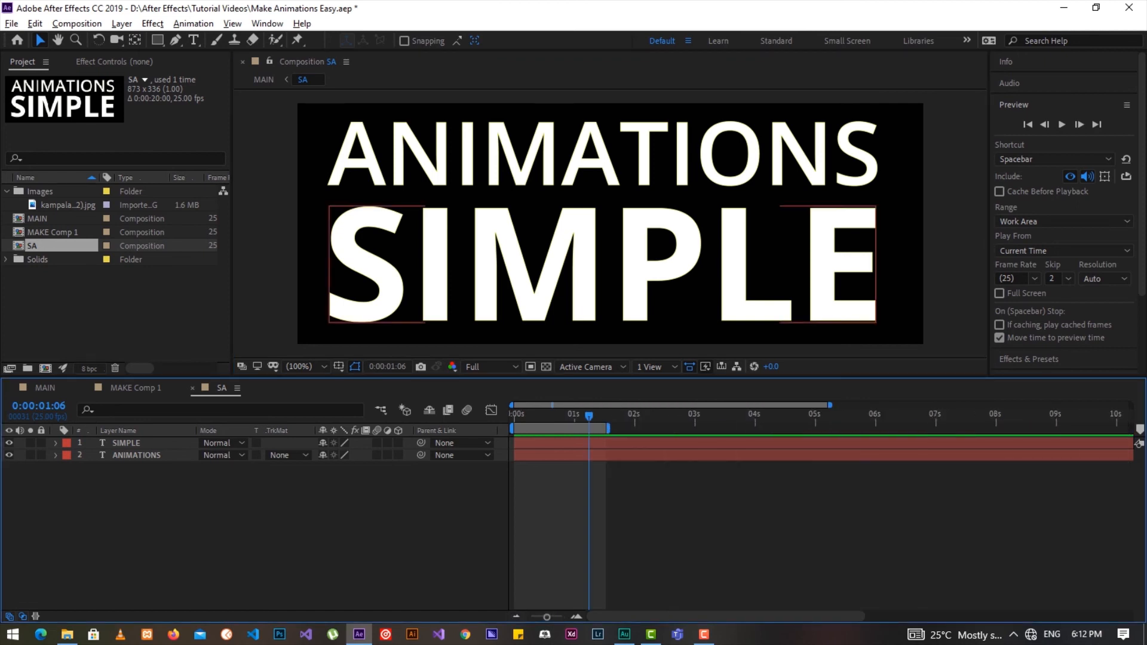
# Keyframe the current Position of both the SIMPLE and ANIMATIONS text layers at 0:00:01:00.
pyautogui.moveTo(588, 415)
pyautogui.mouseDown()
pyautogui.moveTo(523, 415)
pyautogui.moveTo(573, 415)
pyautogui.mouseUp()
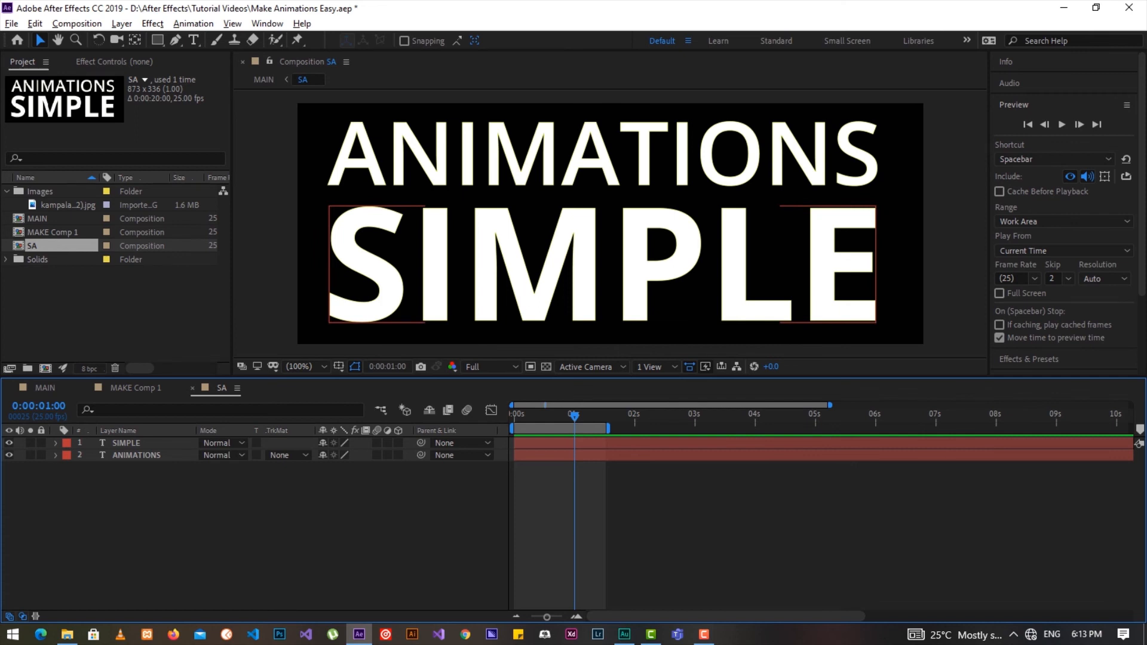
pyautogui.hotkey('ctrl', 'a')
pyautogui.hotkey('ctrl', '`')
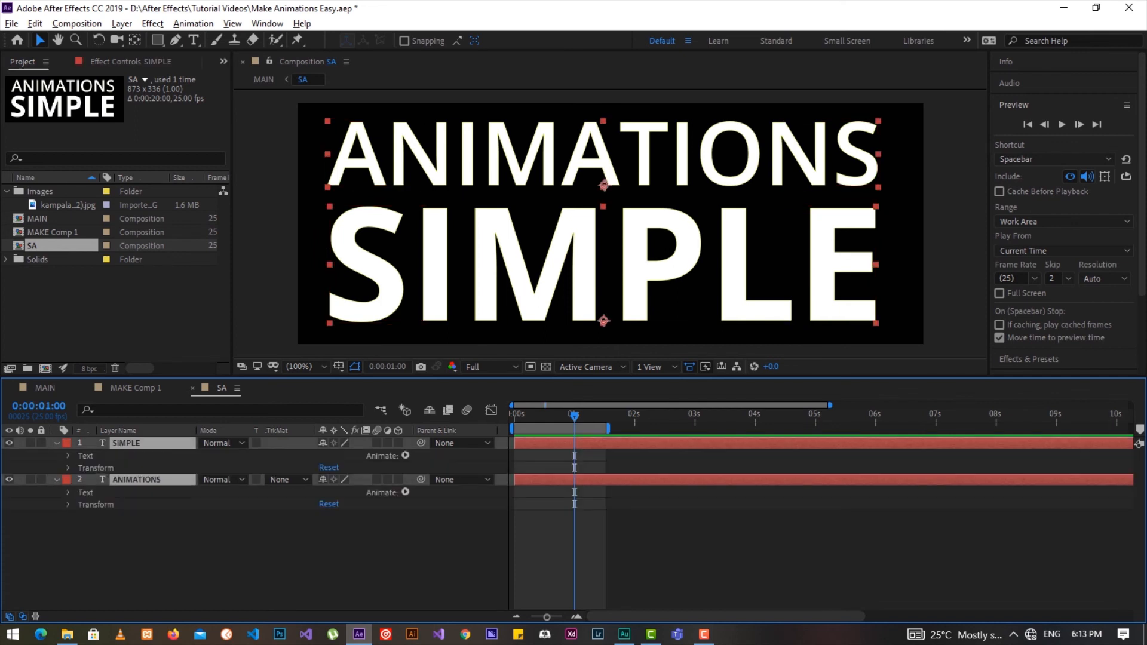
pyautogui.hotkey('ctrl', '`')
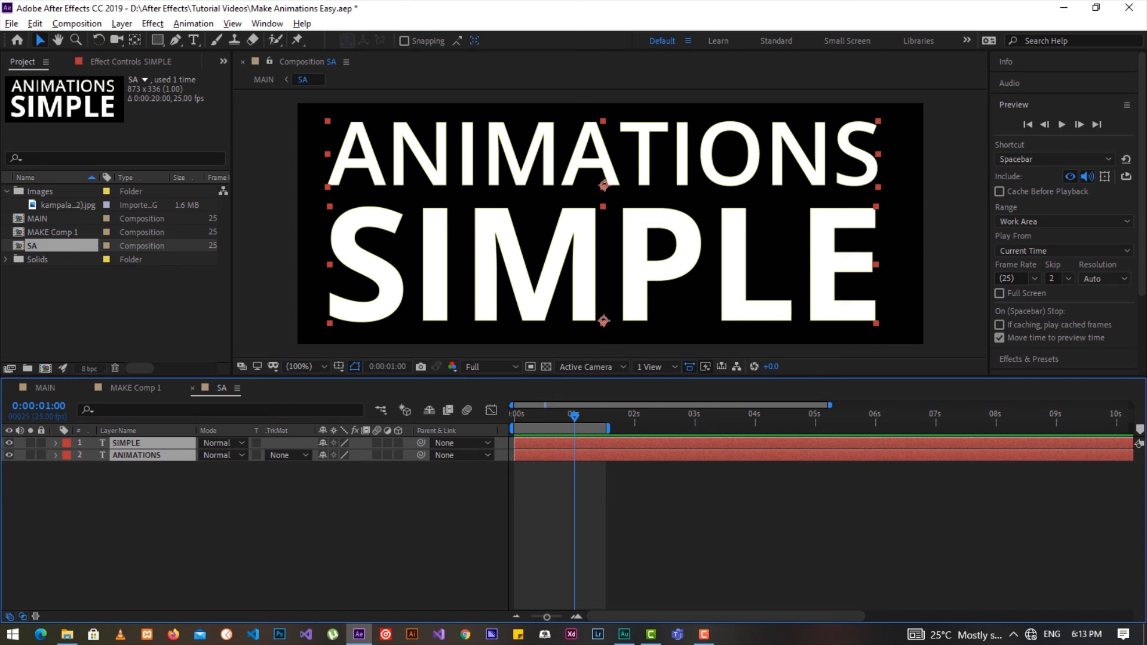
pyautogui.press('p')
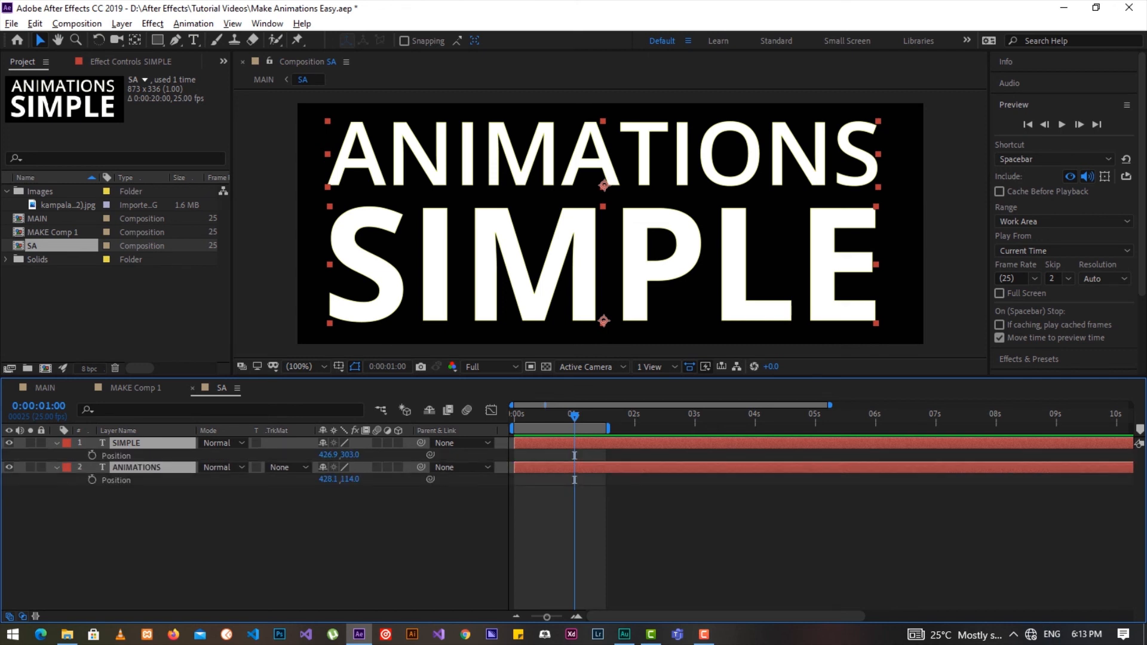
pyautogui.click(92, 455)
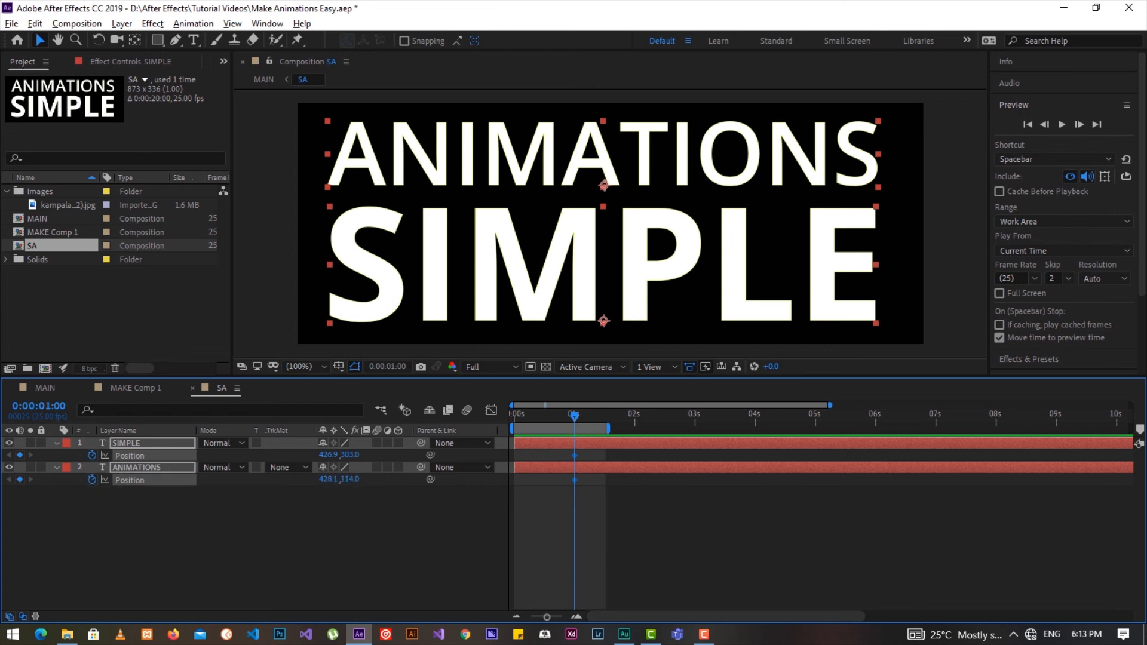
# At 0:00:00:00, shift both texts horizontally out of the composition, with SIMPLE at -384.1 and ANIMATIONS at -382.9.
pyautogui.press('Home')
pyautogui.moveTo(327, 455); pyautogui.dragTo(53, 455)
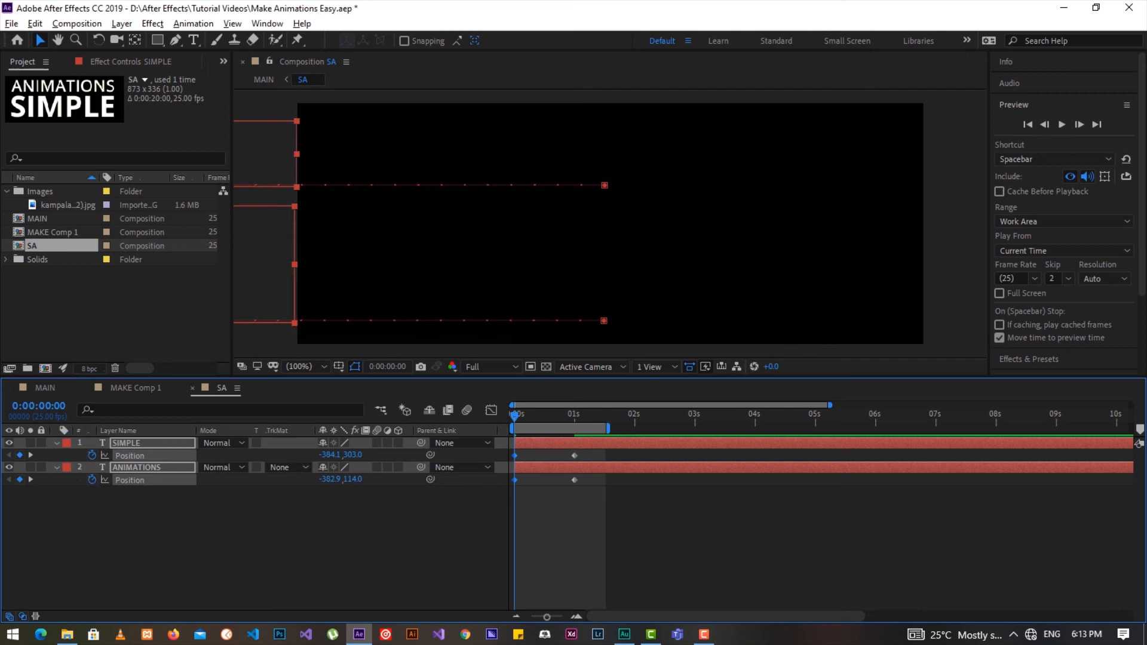
# Apply Easy Ease to all Position keyframes of the SIMPLE and ANIMATIONS layers, preview the slide-in, and save the project.
pyautogui.press('space')
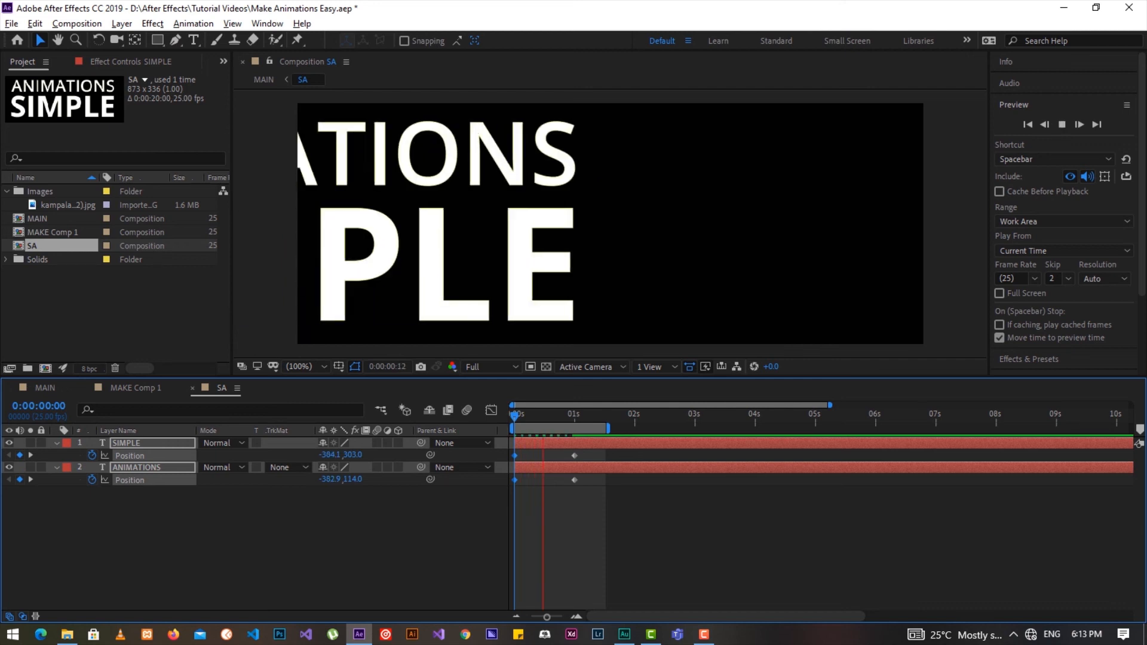
pyautogui.moveTo(606, 494); pyautogui.dragTo(512, 449)
pyautogui.rightClick(575, 480)
pyautogui.moveTo(657, 471)
pyautogui.click(776, 518)
pyautogui.moveTo(572, 416); pyautogui.dragTo(515, 417)
pyautogui.press('space')
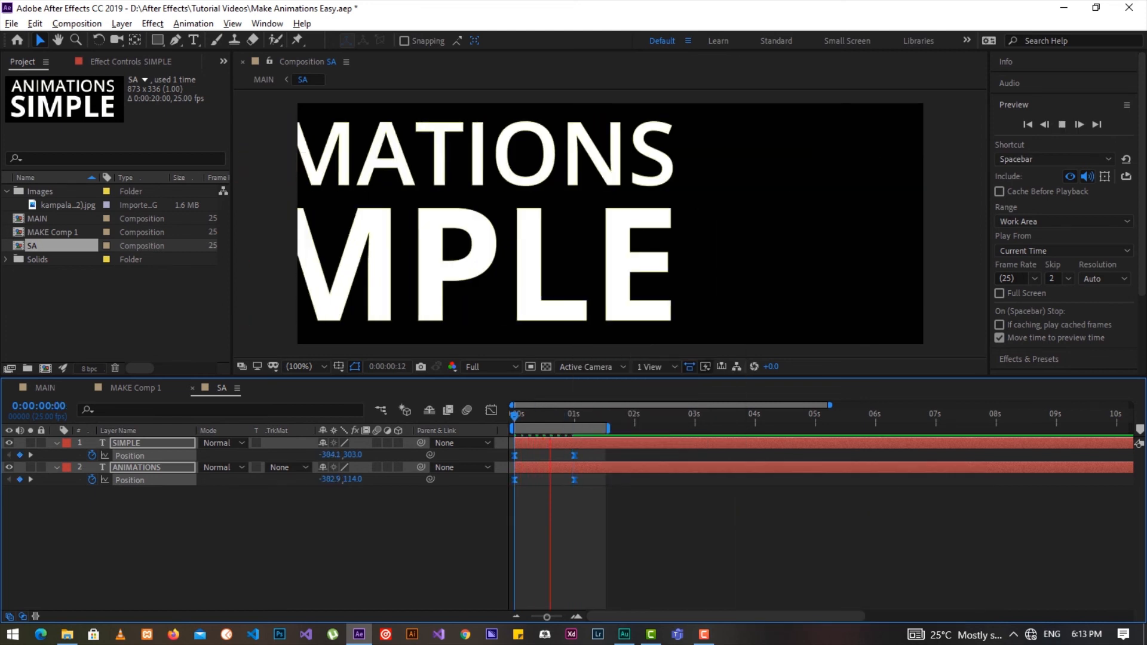
pyautogui.press('space')
pyautogui.hotkey('ctrl', 's')
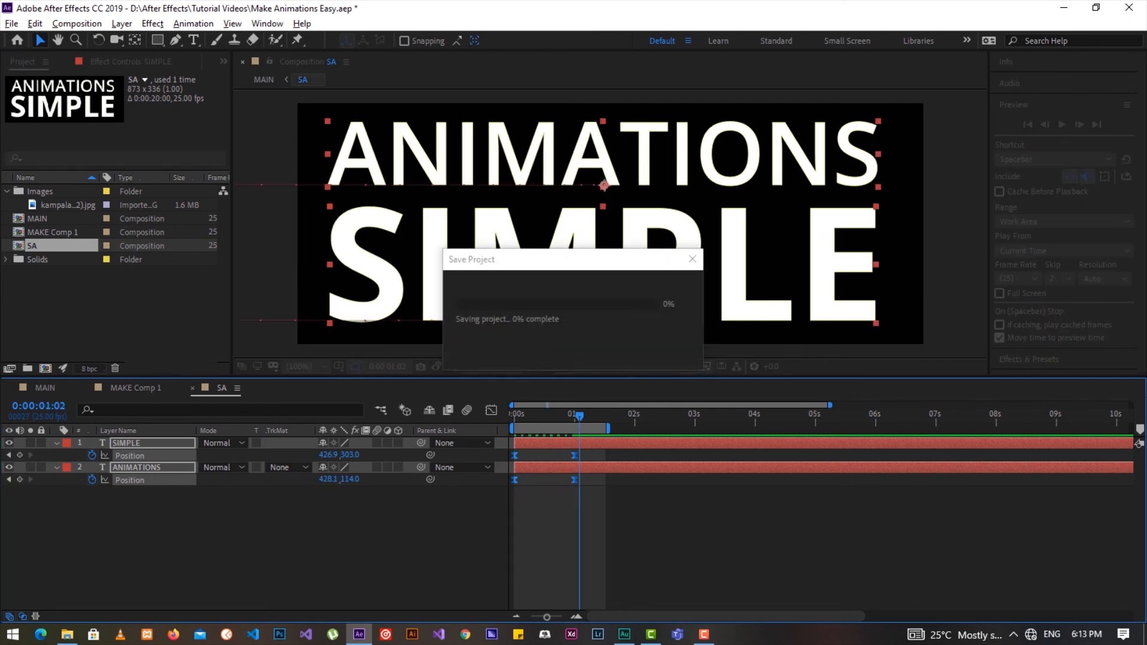
# Return to the MAIN composition and move the SA layer horizontally so its text sits just outside the frame's right edge.
pyautogui.hotkey('shift', 'Escape')
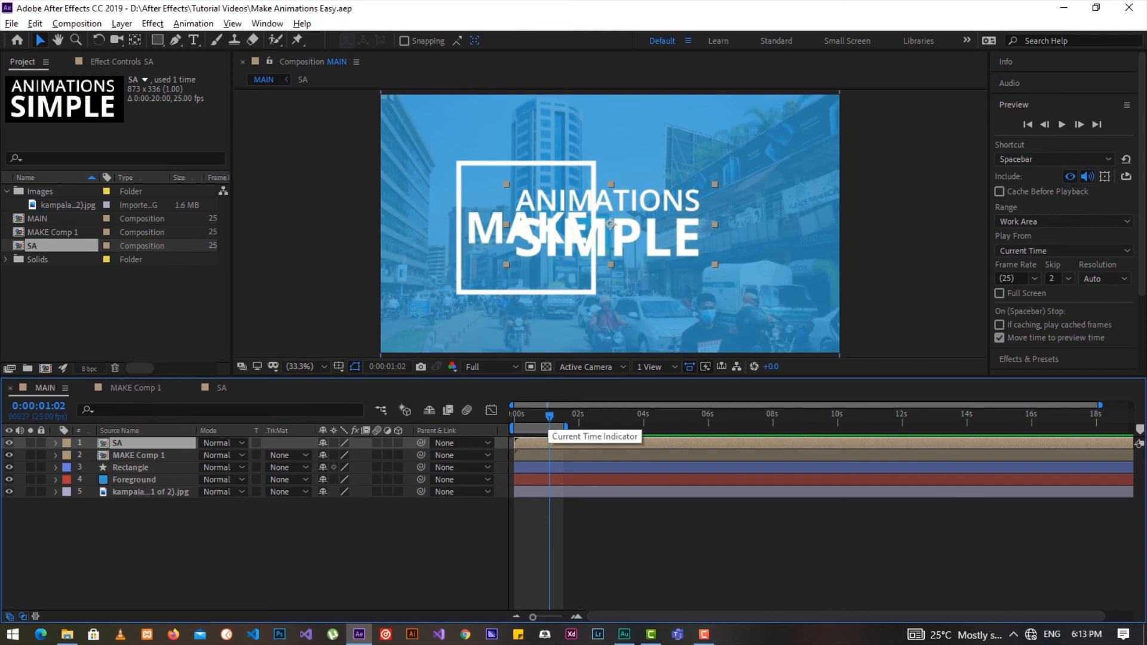
pyautogui.moveTo(549, 416)
pyautogui.mouseDown()
pyautogui.moveTo(530, 417)
pyautogui.moveTo(554, 416)
pyautogui.mouseUp()
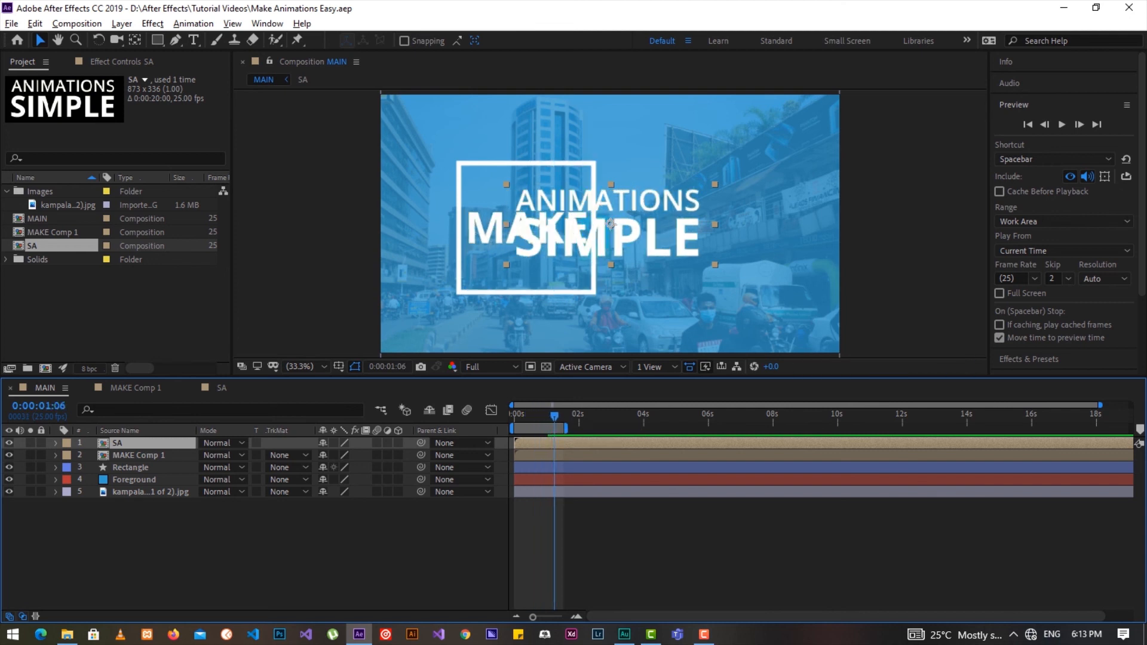
pyautogui.moveTo(611, 224); pyautogui.dragTo(699, 224)
pyautogui.press('Return')
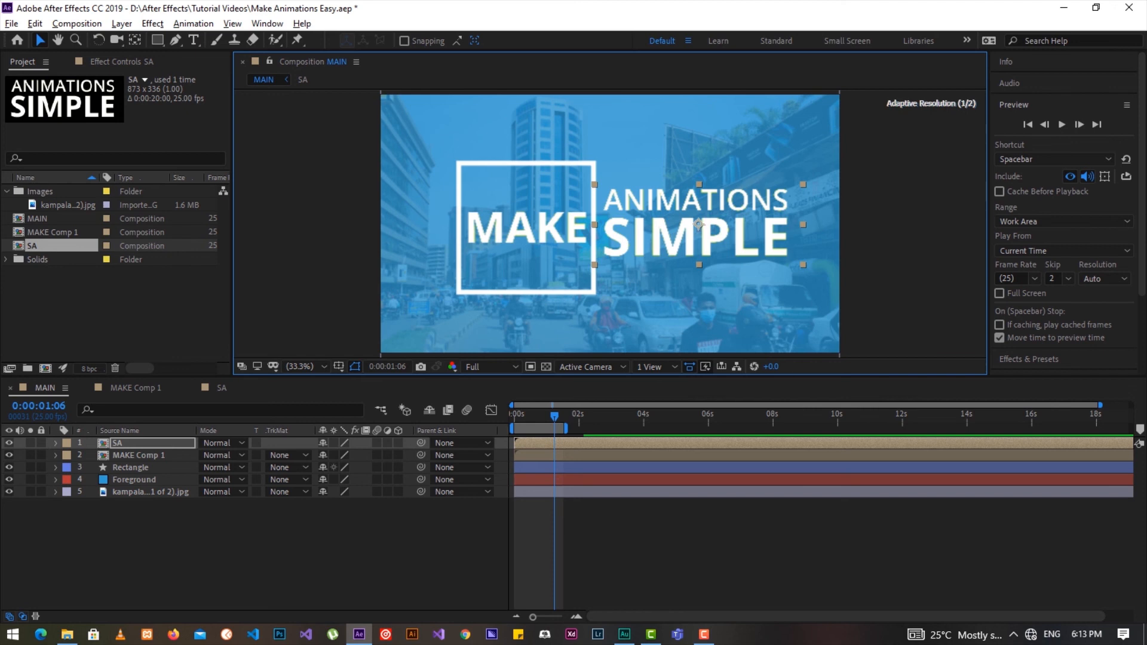
# Extend the MAIN composition's work area to about 5.5 seconds and preview the animation from the beginning.
pyautogui.press('Home')
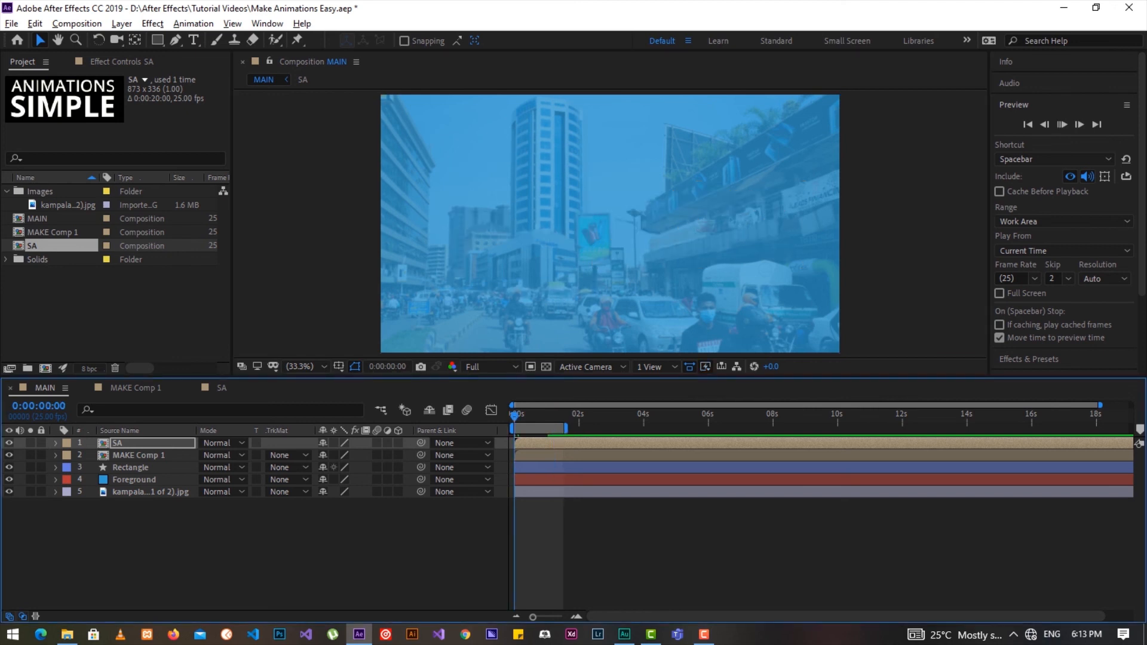
pyautogui.press('space')
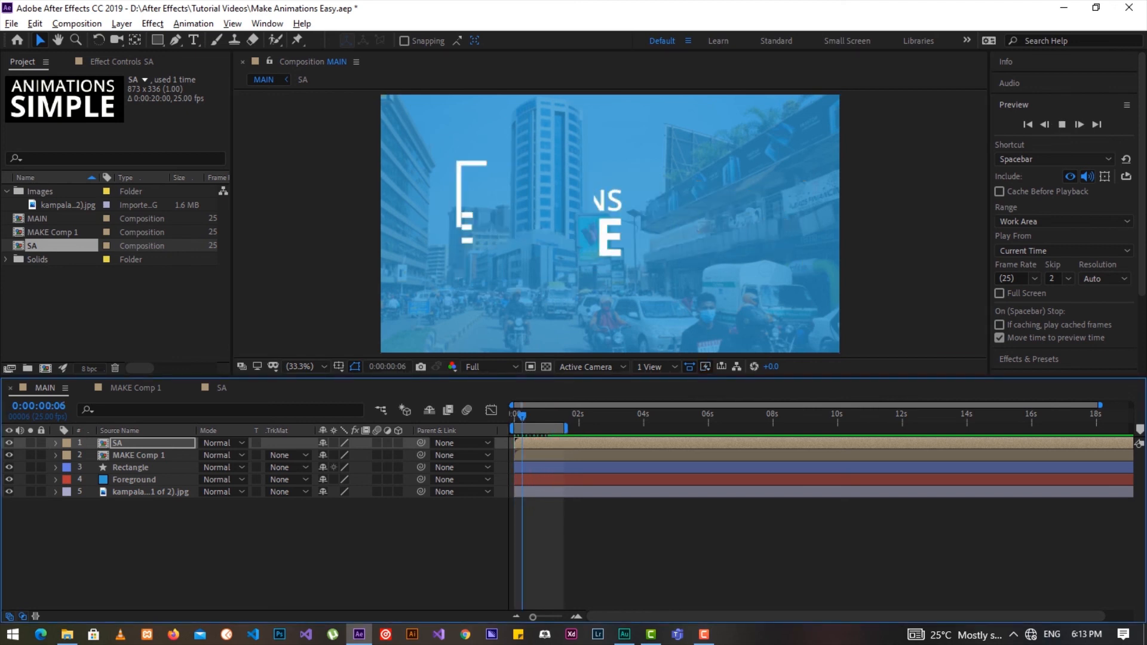
pyautogui.press('space')
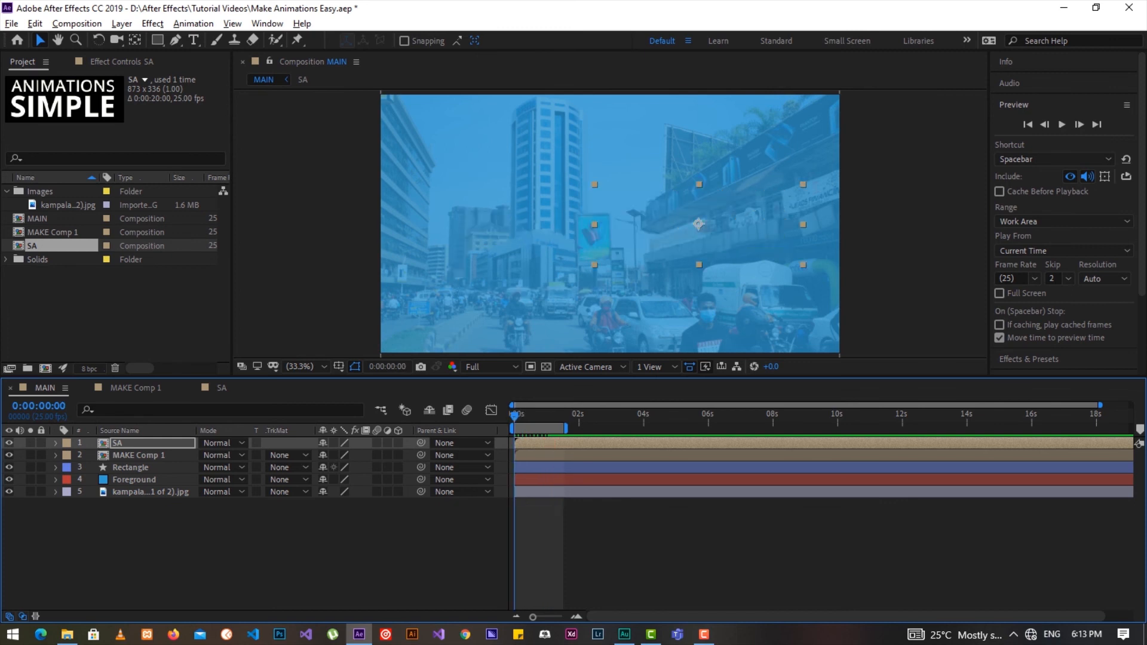
pyautogui.moveTo(566, 428); pyautogui.dragTo(691, 428)
pyautogui.press('space')
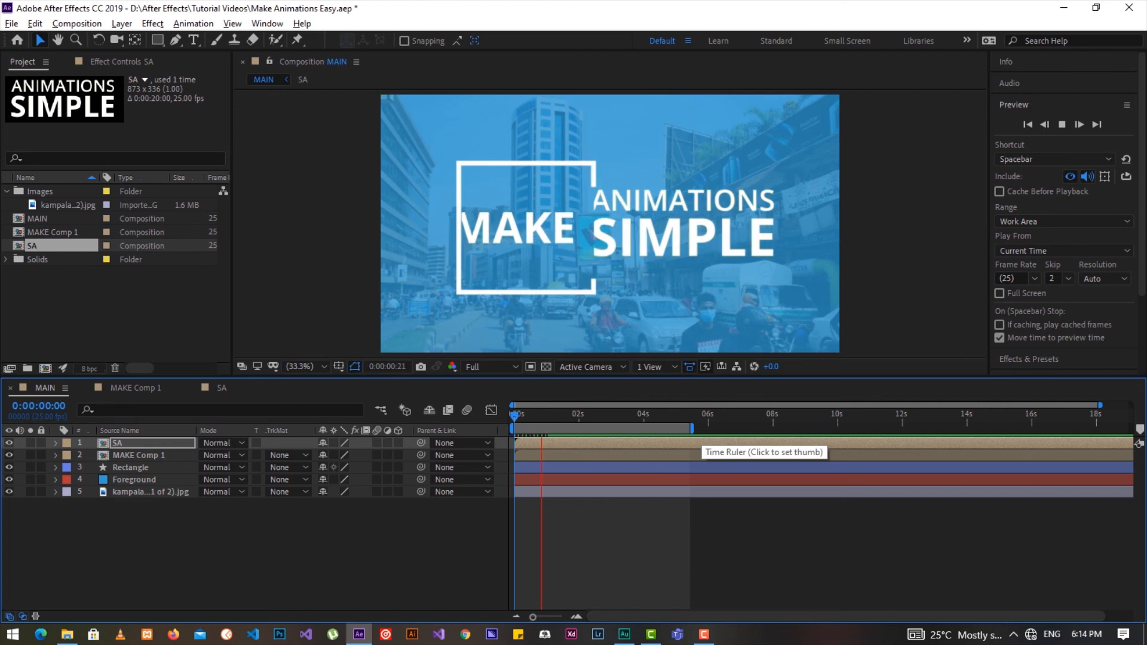
pyautogui.press('space')
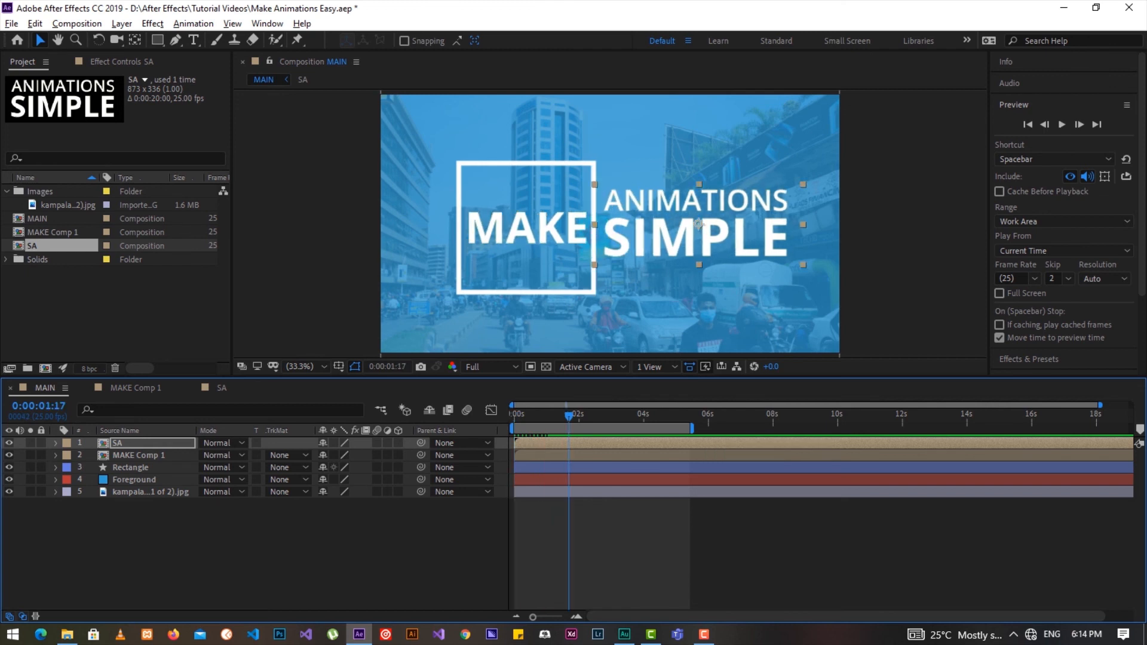
# Delay the text layers in MAIN so MAKE Comp 1 starts at about 0.7 seconds and SA at about 1.7 seconds.
pyautogui.click(526, 229)
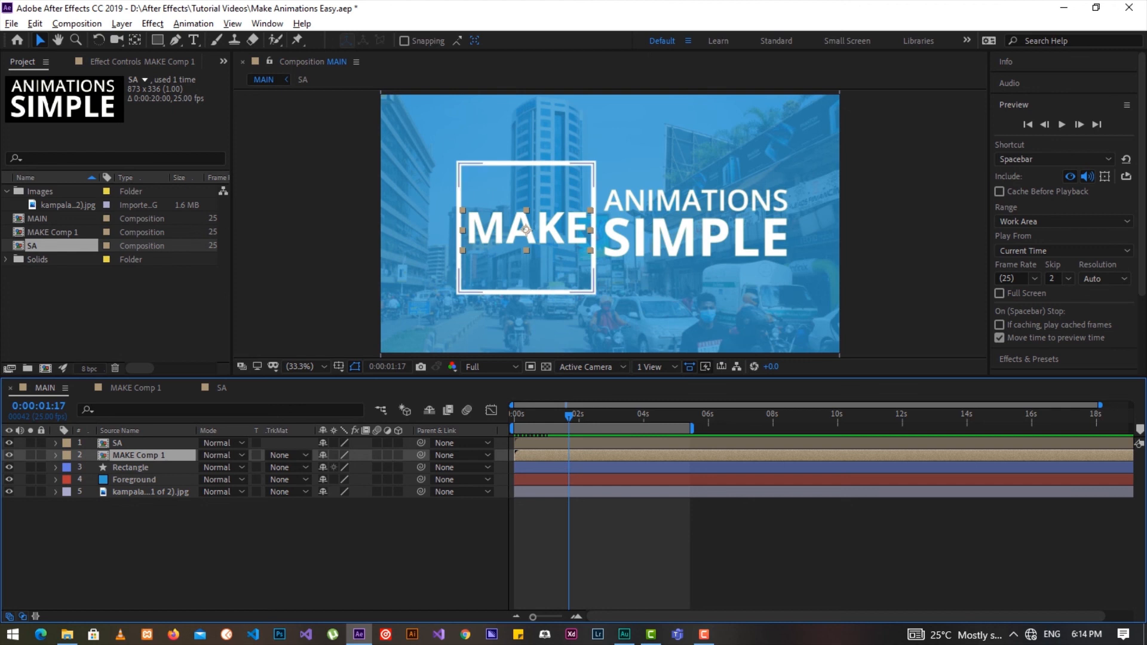
pyautogui.keyDown('shift'); pyautogui.click(699, 224); pyautogui.keyUp('shift')
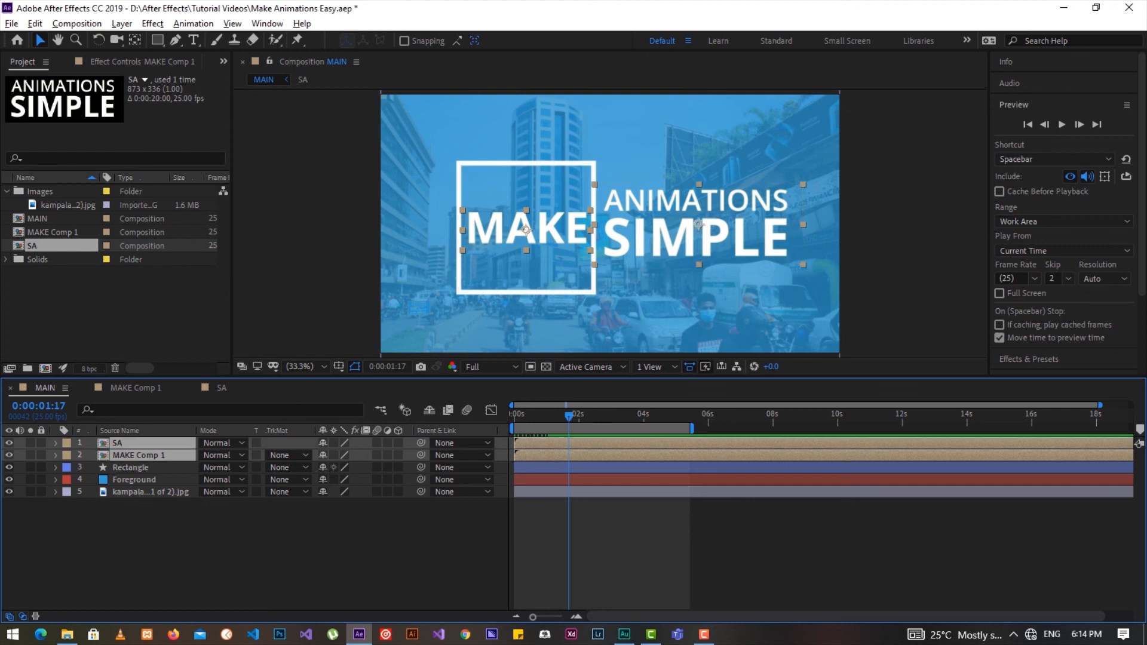
pyautogui.moveTo(556, 455); pyautogui.dragTo(581, 455)
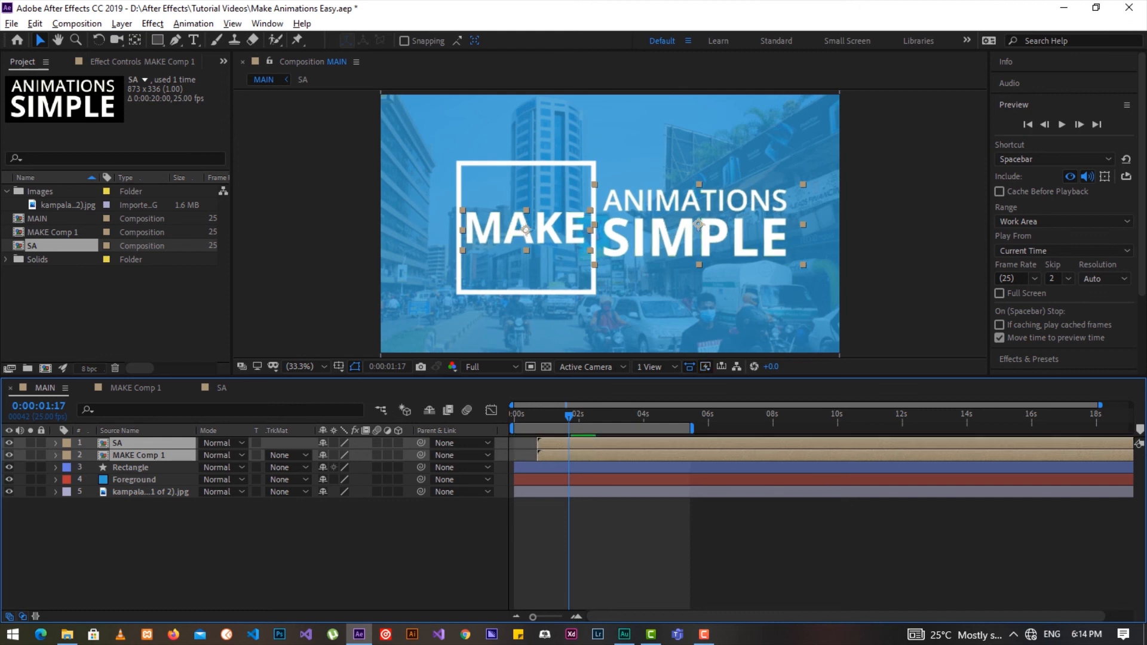
pyautogui.click(130, 467)
pyautogui.click(117, 443)
pyautogui.moveTo(609, 443); pyautogui.dragTo(642, 443)
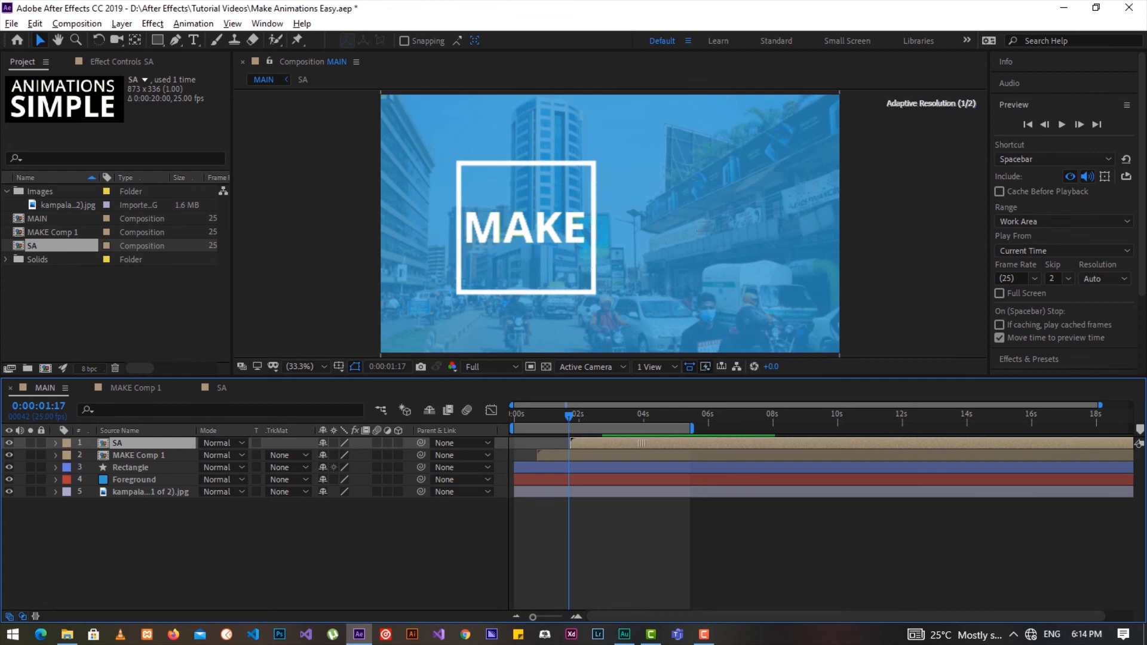
# Play the MAIN composition from the beginning to check the staggered timing of the frame and text layers.
pyautogui.press('Home')
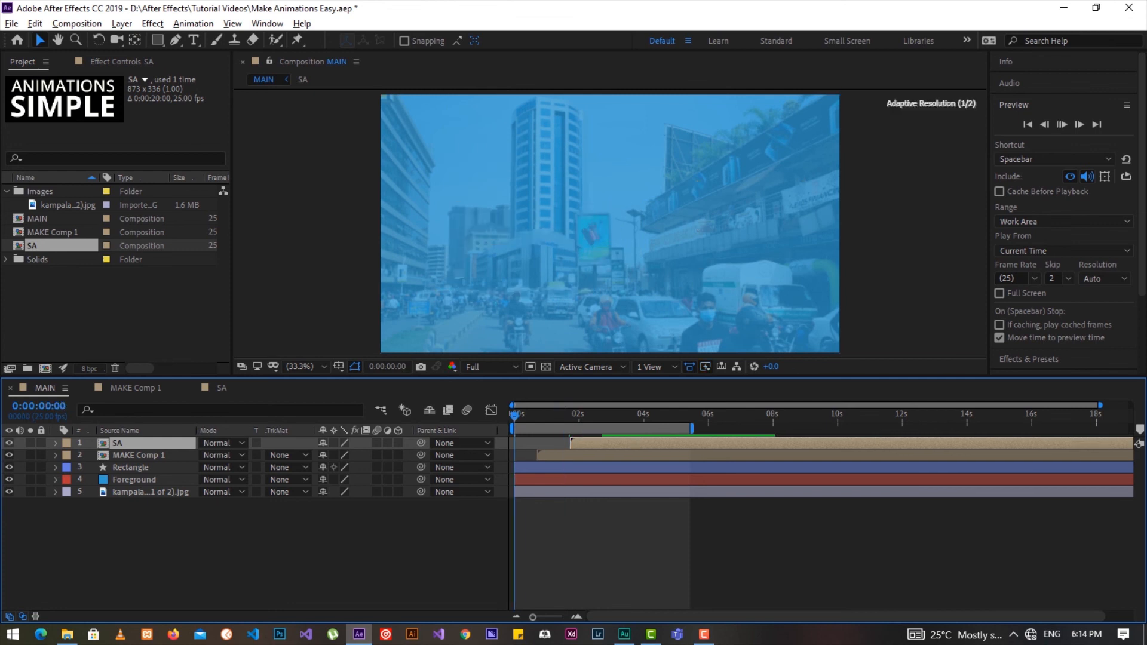
pyautogui.press('space')
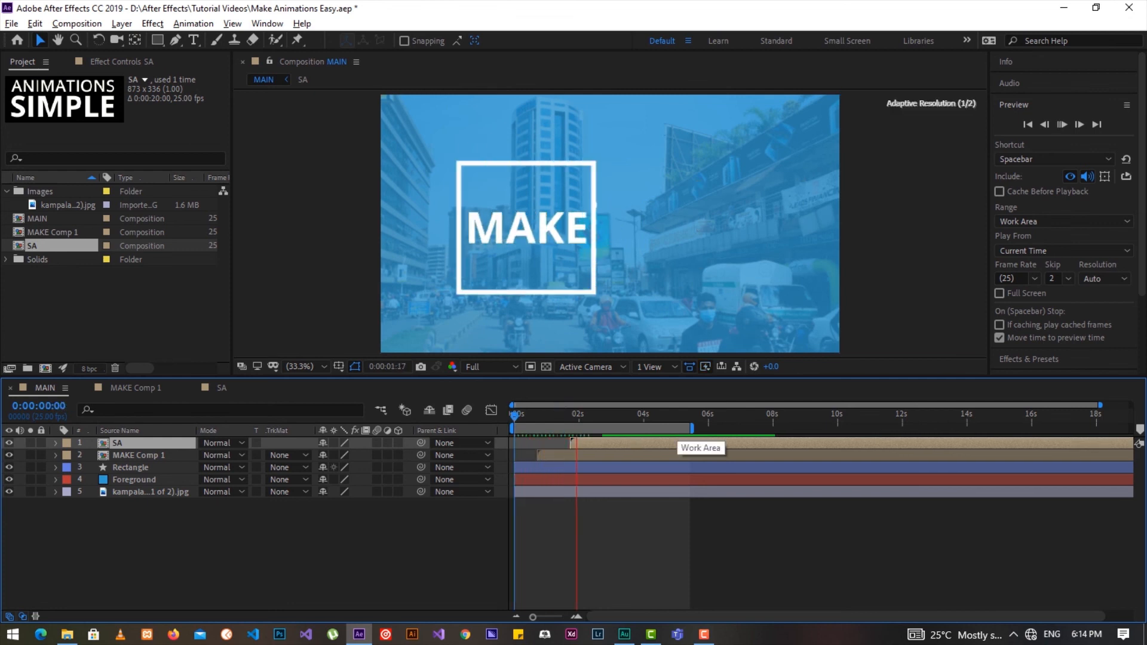
pyautogui.press('space')
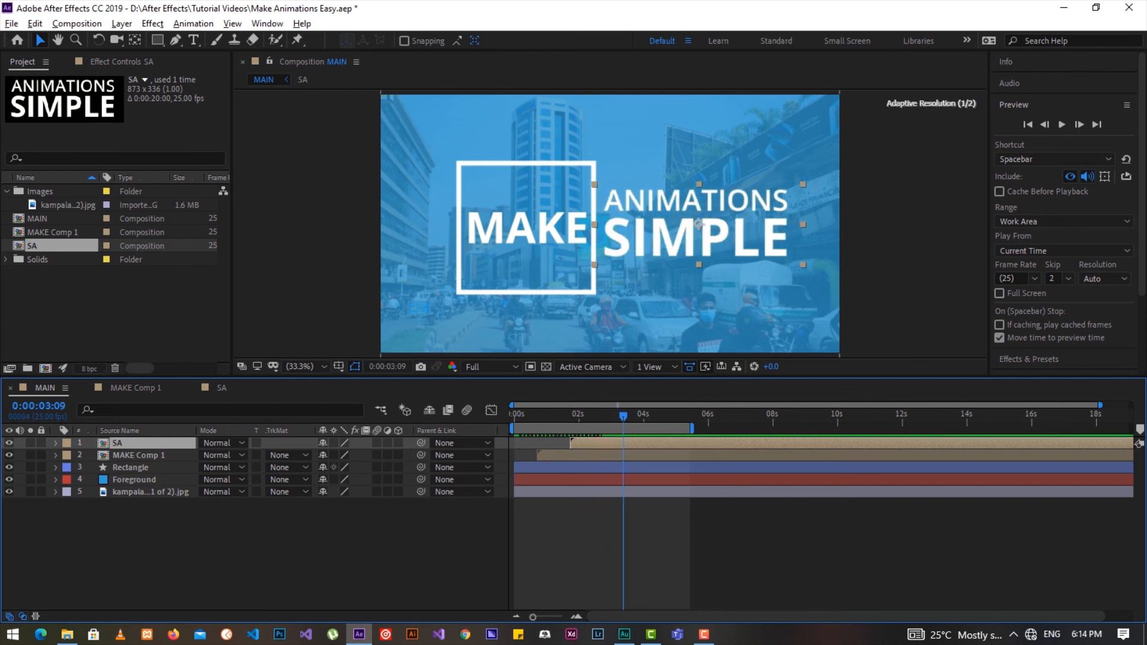
pyautogui.press('Home')
pyautogui.press('space')
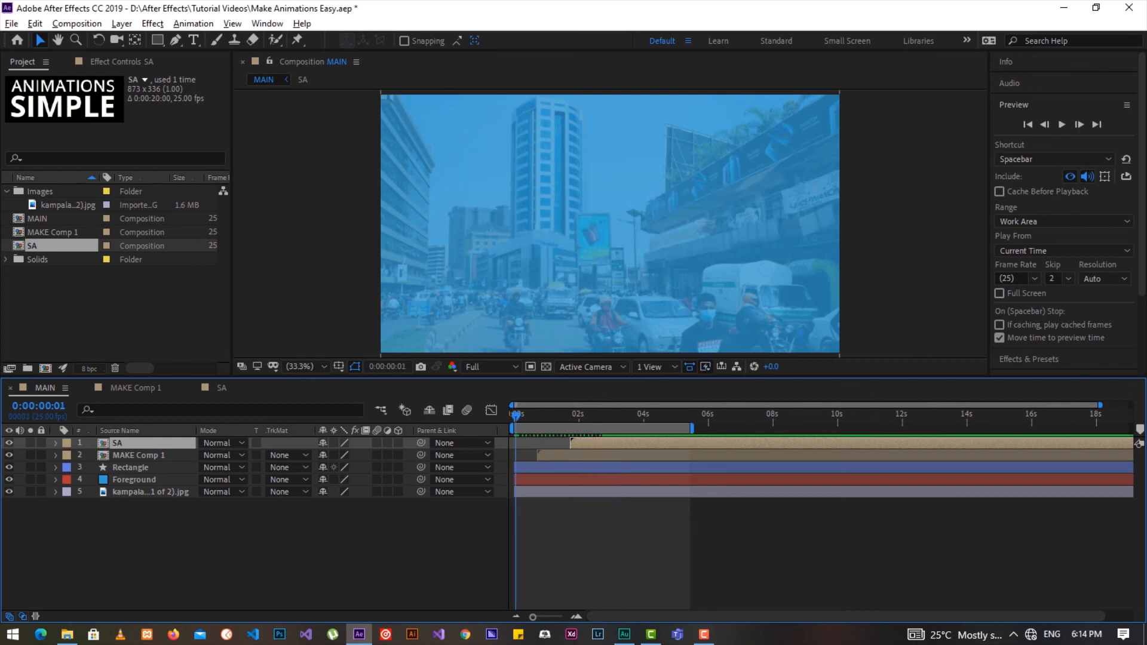
pyautogui.press('space')
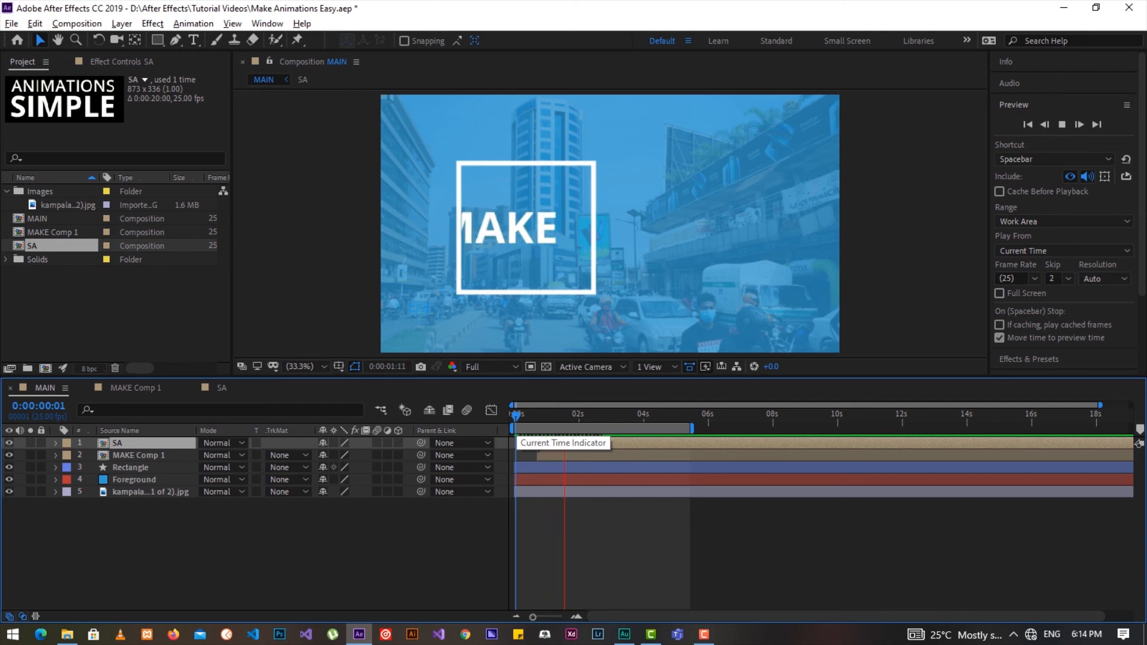
pyautogui.press('space')
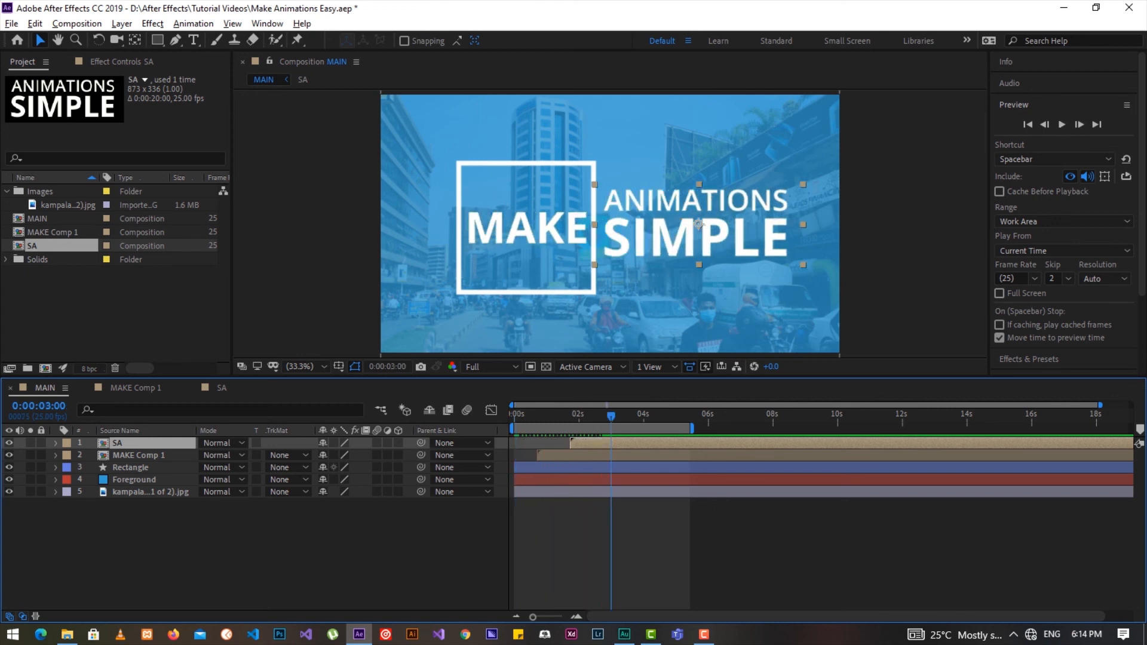
# Shorten the text slide-ins by moving the ending Position keyframes earlier in MAKE Comp 1 and to 0:00:00:17 in SA, saving the project.
pyautogui.doubleClick(139, 456)
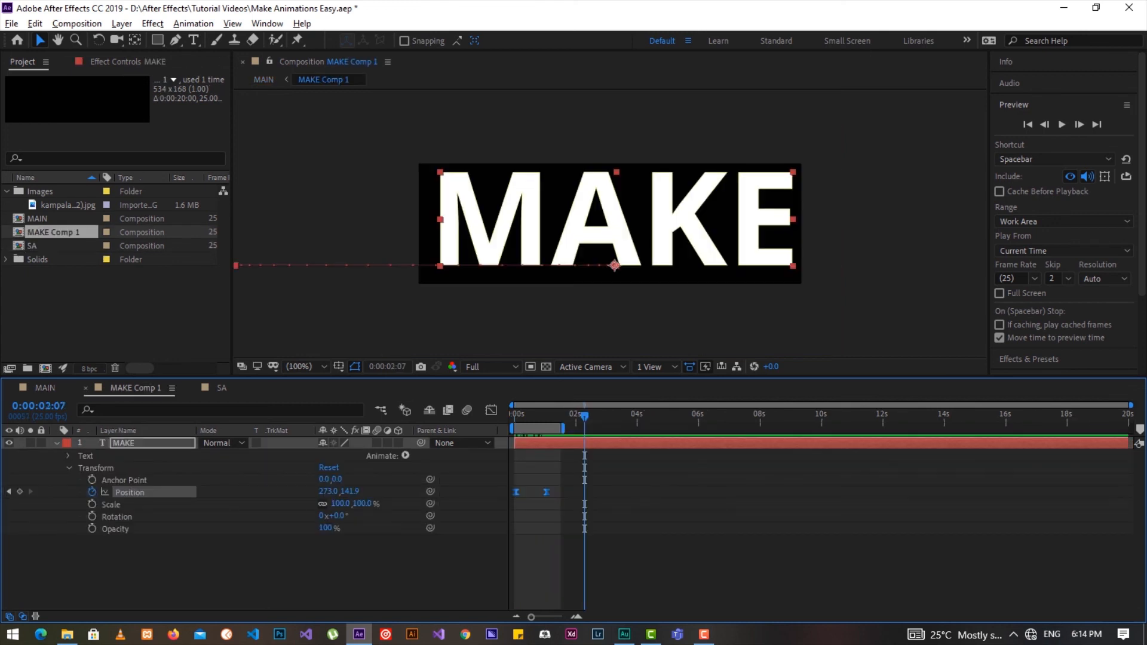
pyautogui.moveTo(529, 472)
pyautogui.mouseDown()
pyautogui.moveTo(560, 507)
pyautogui.moveTo(538, 492)
pyautogui.mouseUp()
pyautogui.hotkey('ctrl', 's')
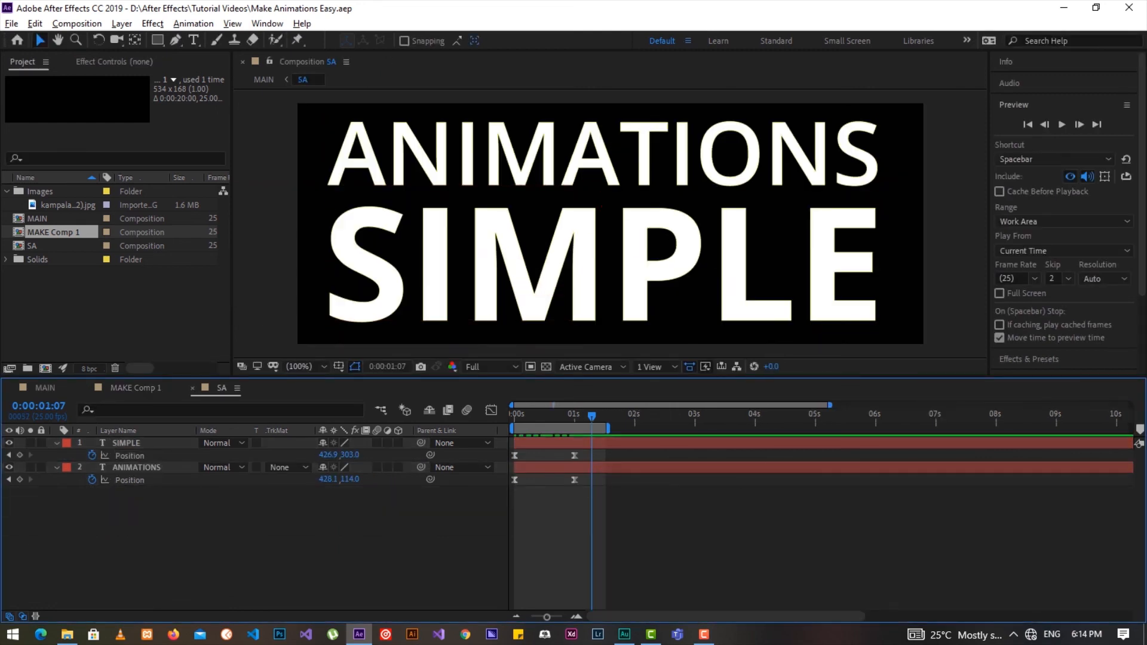
pyautogui.moveTo(586, 496); pyautogui.dragTo(572, 455)
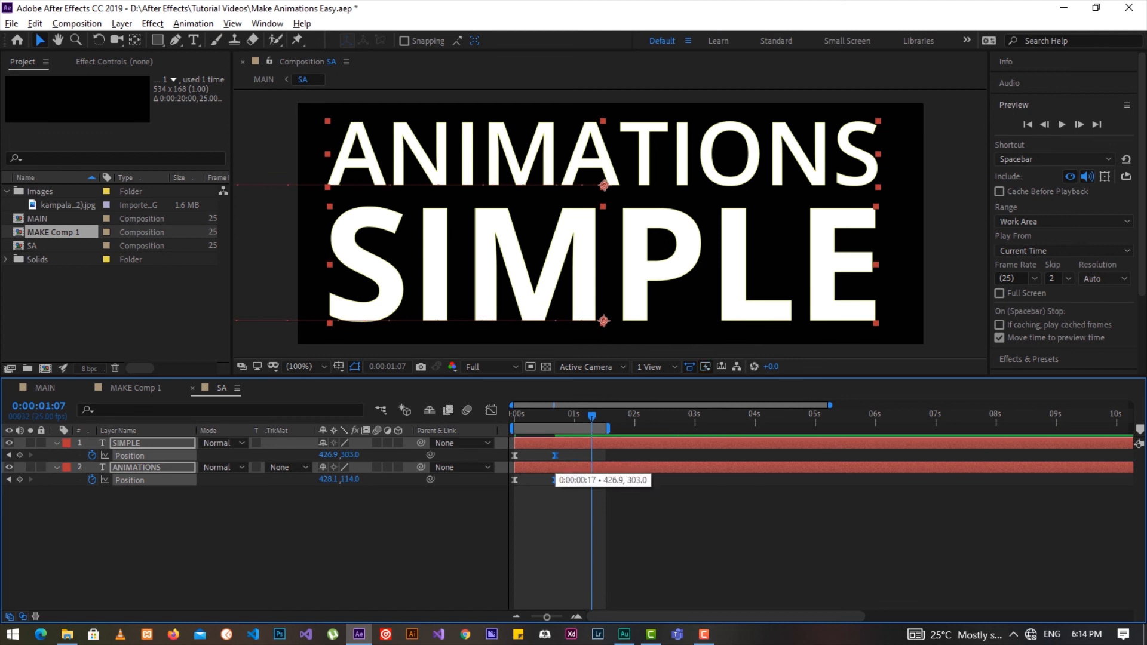
pyautogui.hotkey('ctrl', 's')
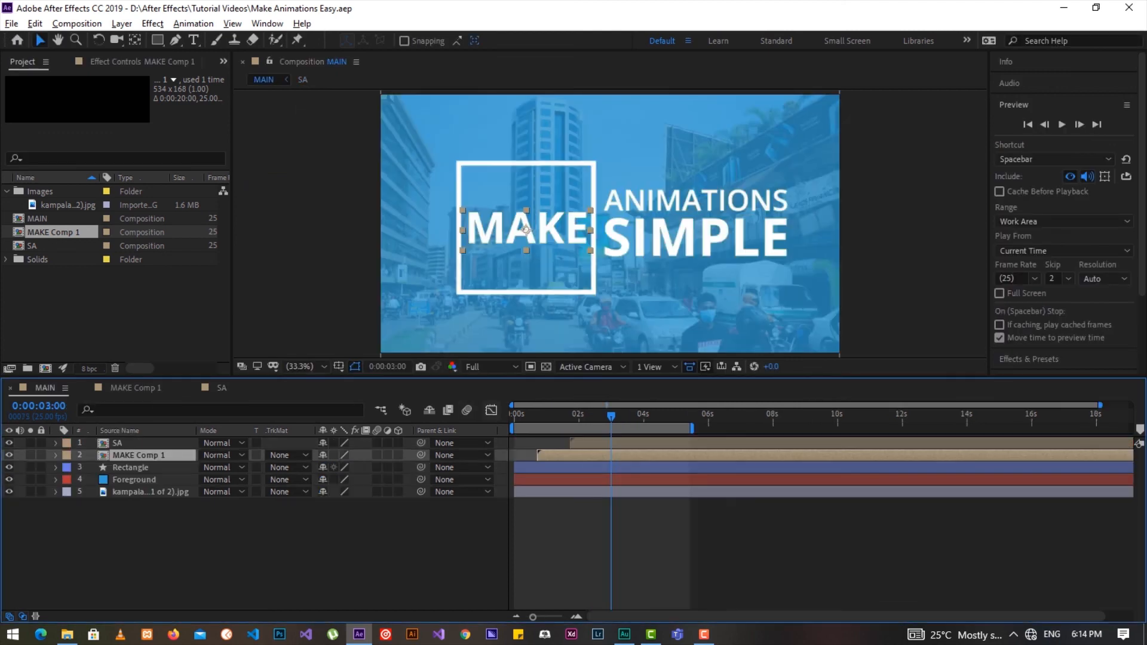
# Start the SA layer earlier in MAIN, at about 1.4 seconds, and preview the title animation from the beginning.
pyautogui.press('space')
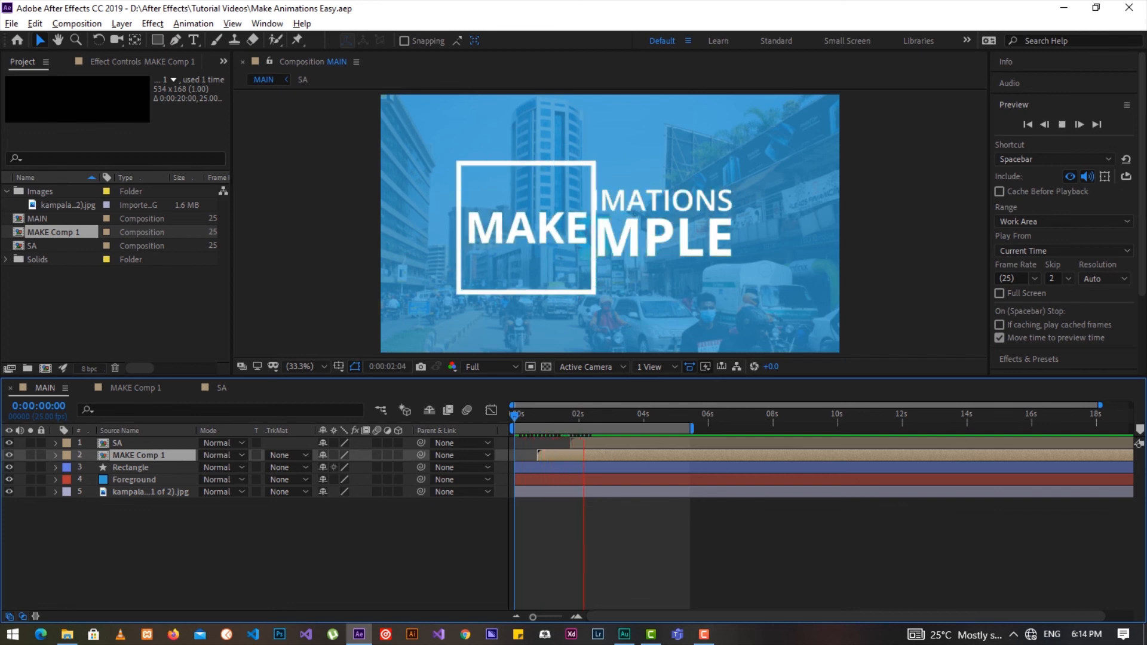
pyautogui.press('space')
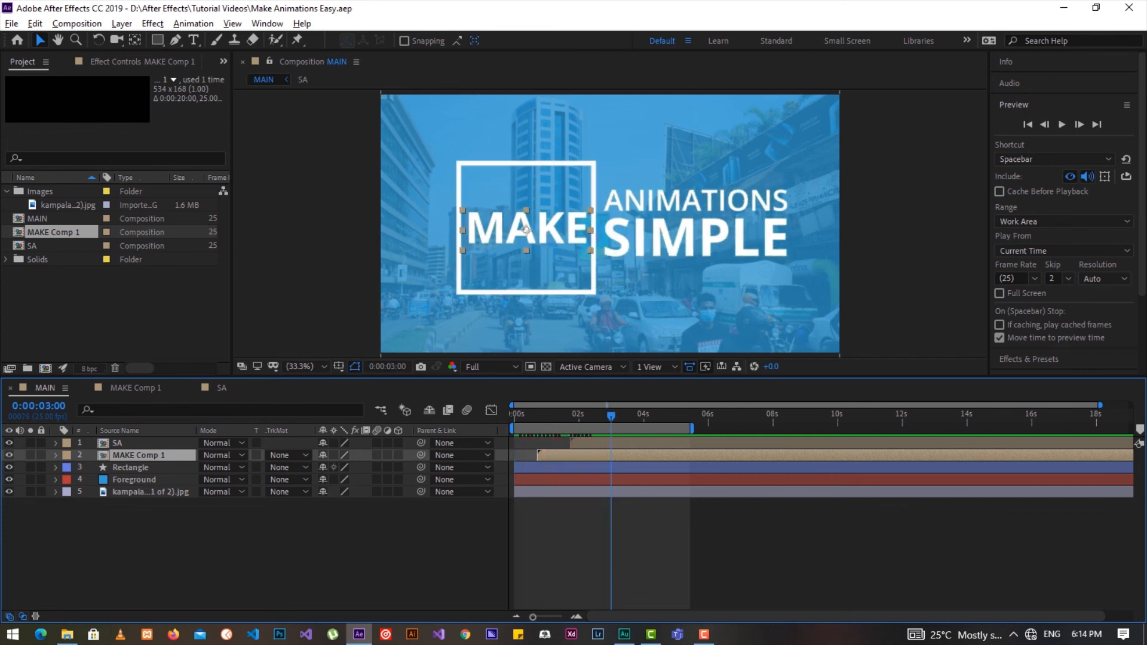
pyautogui.doubleClick(525, 229)
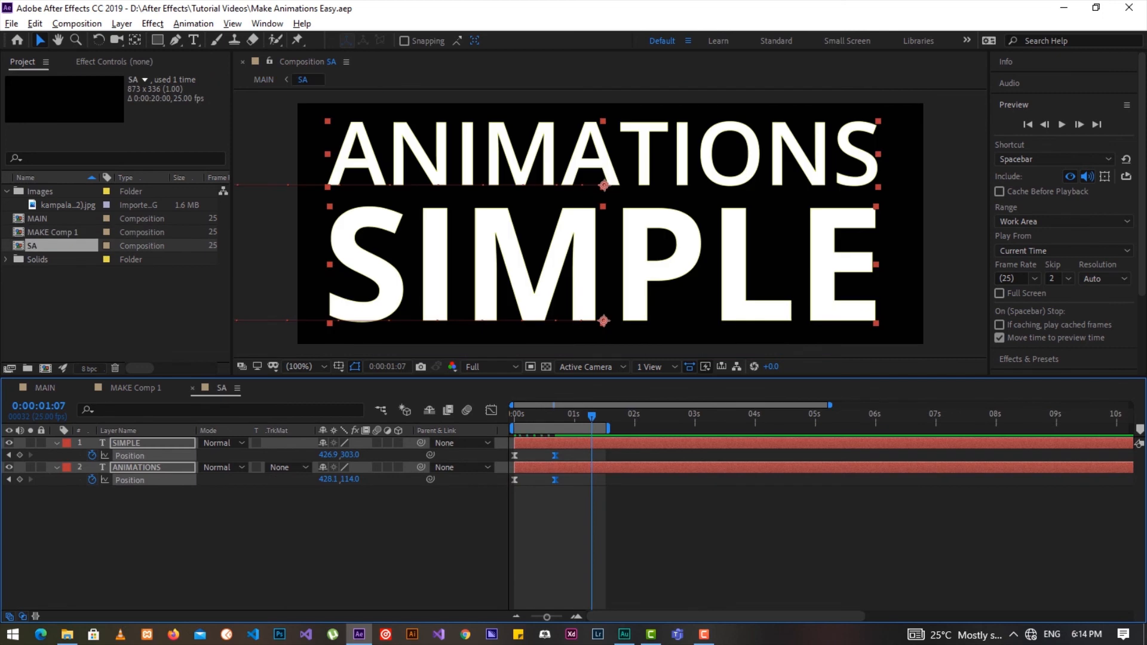
pyautogui.hotkey('shift', 'Escape')
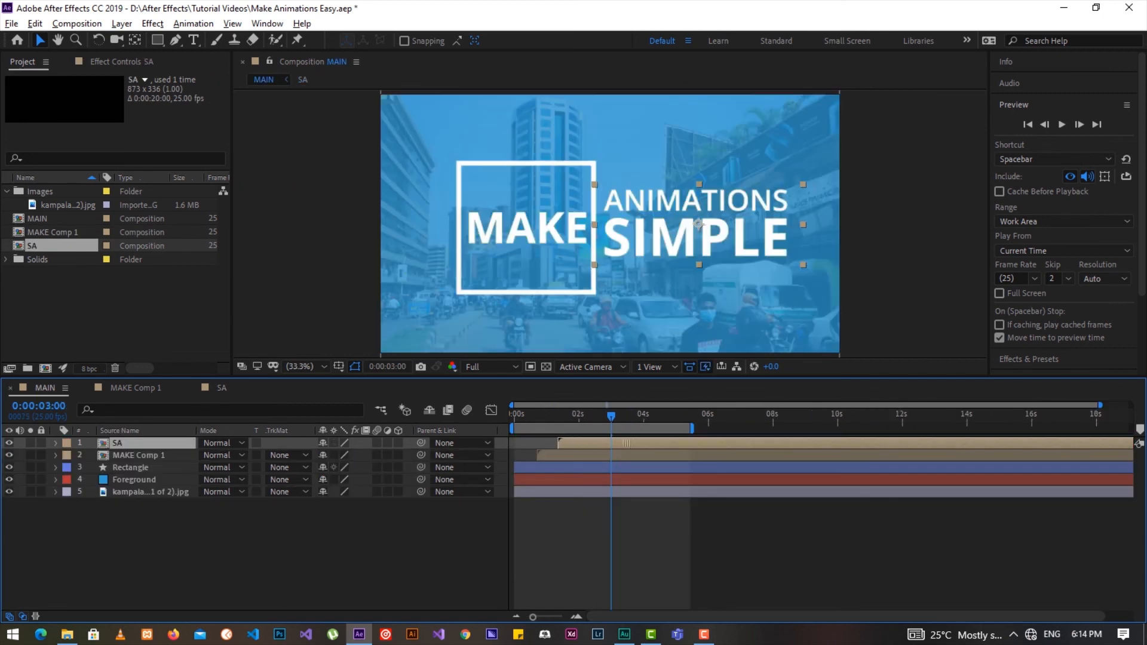
pyautogui.press('Home')
pyautogui.press('space')
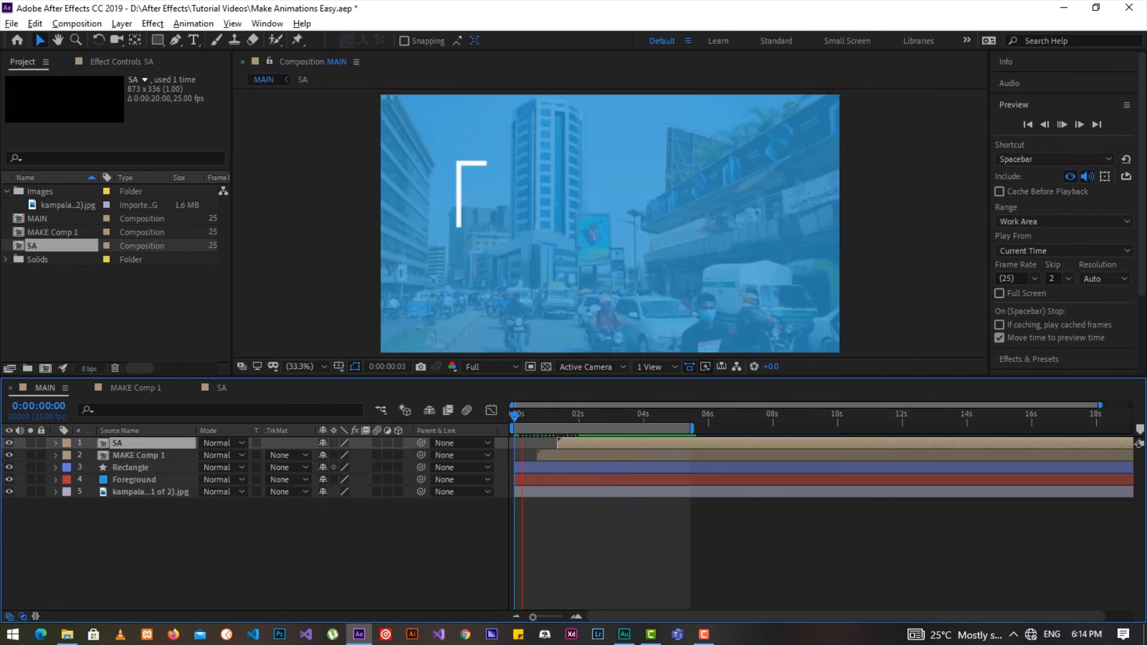
pyautogui.press('space')
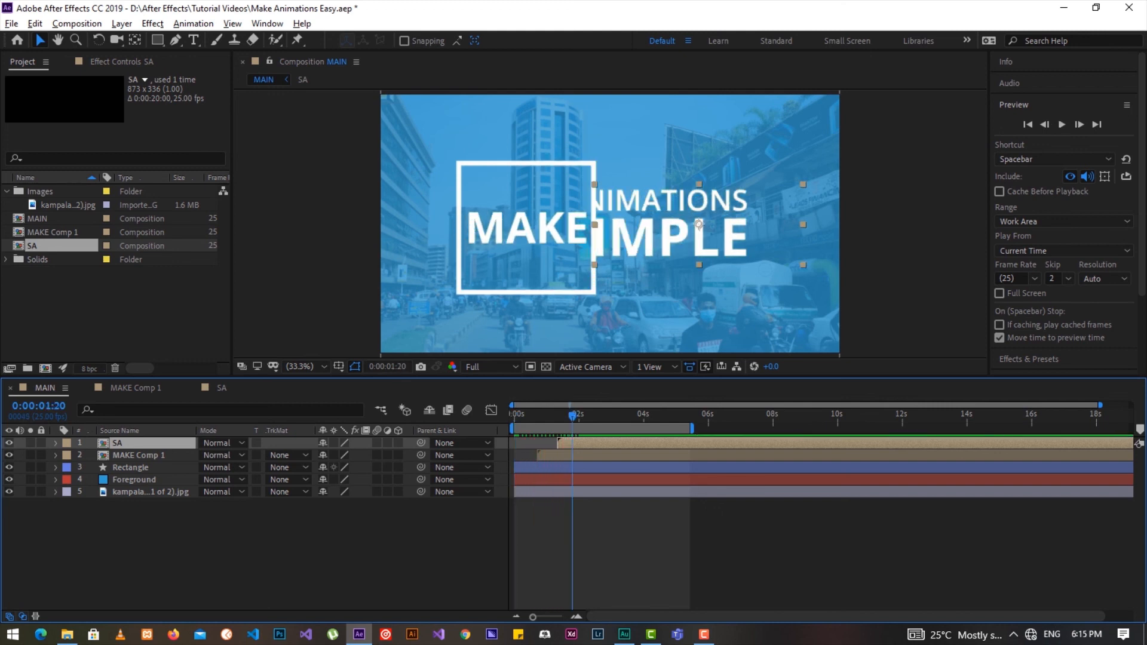
# Move the SA layer's start to about 1 second in MAIN and preview the animation from the beginning.
pyautogui.moveTo(588, 443); pyautogui.dragTo(573, 443)
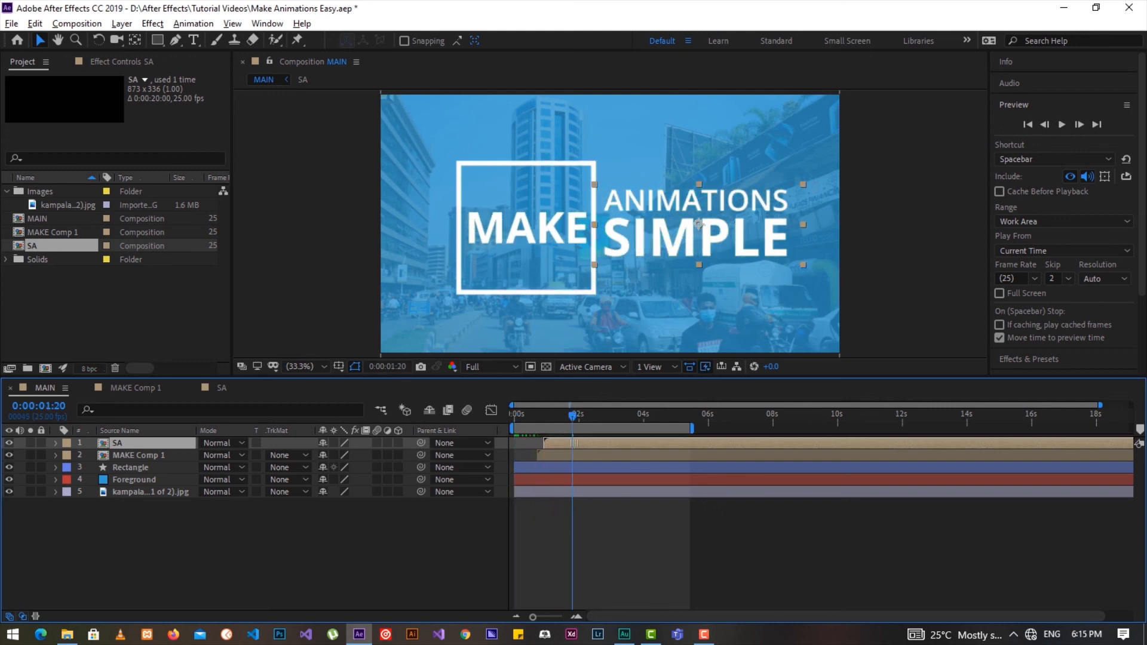
pyautogui.press('Home')
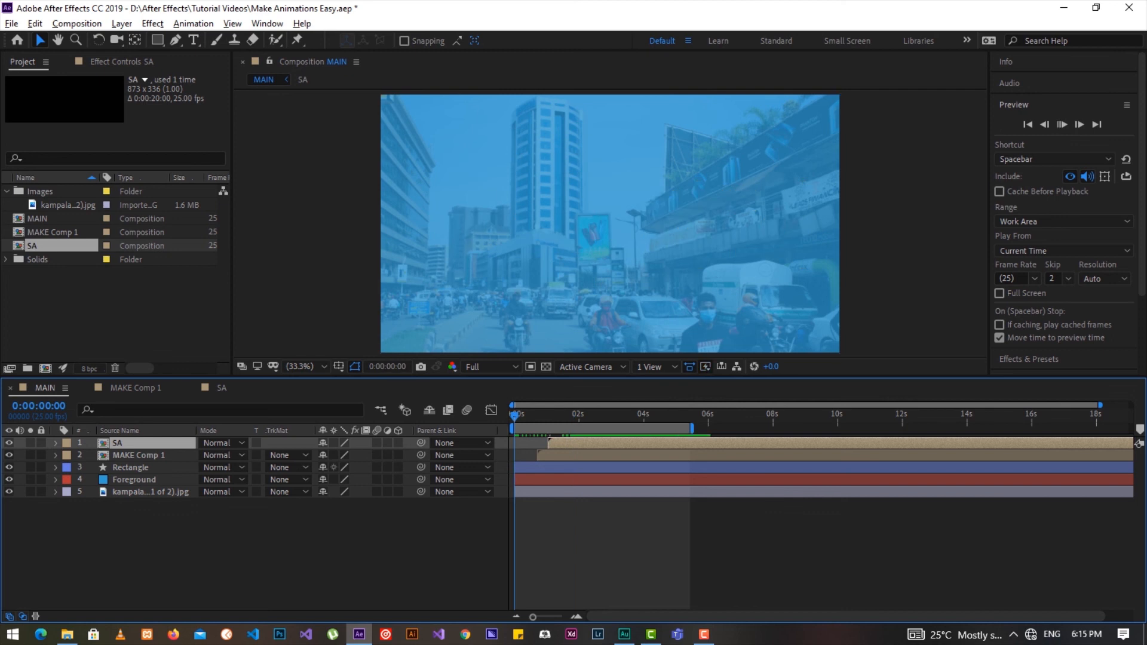
pyautogui.press('space')
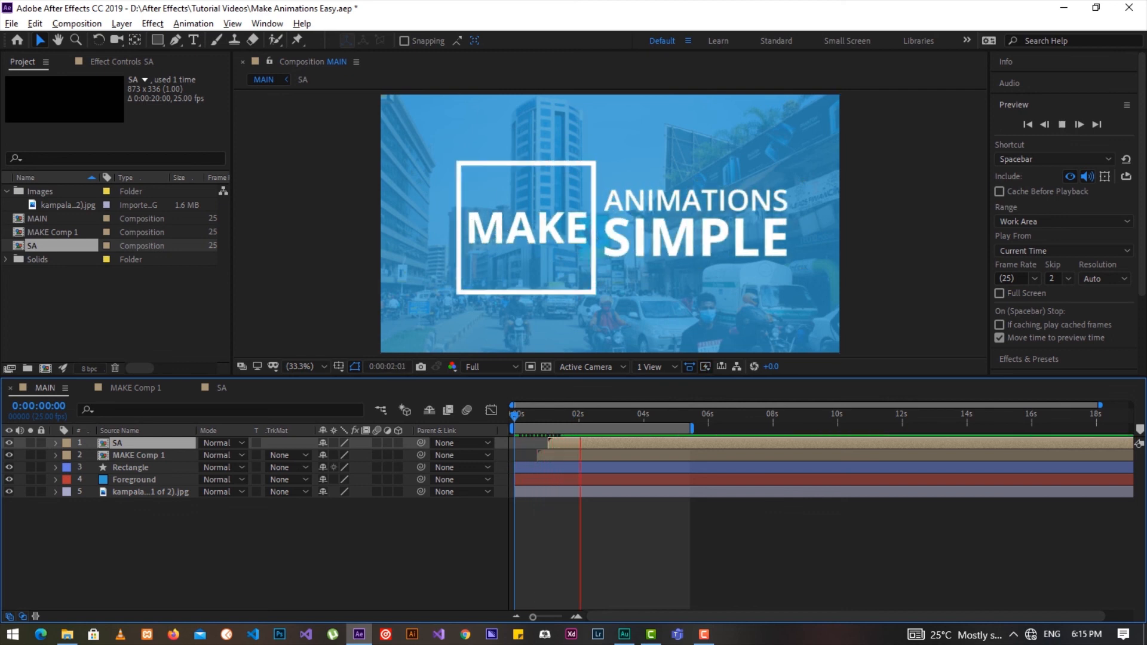
pyautogui.press('space')
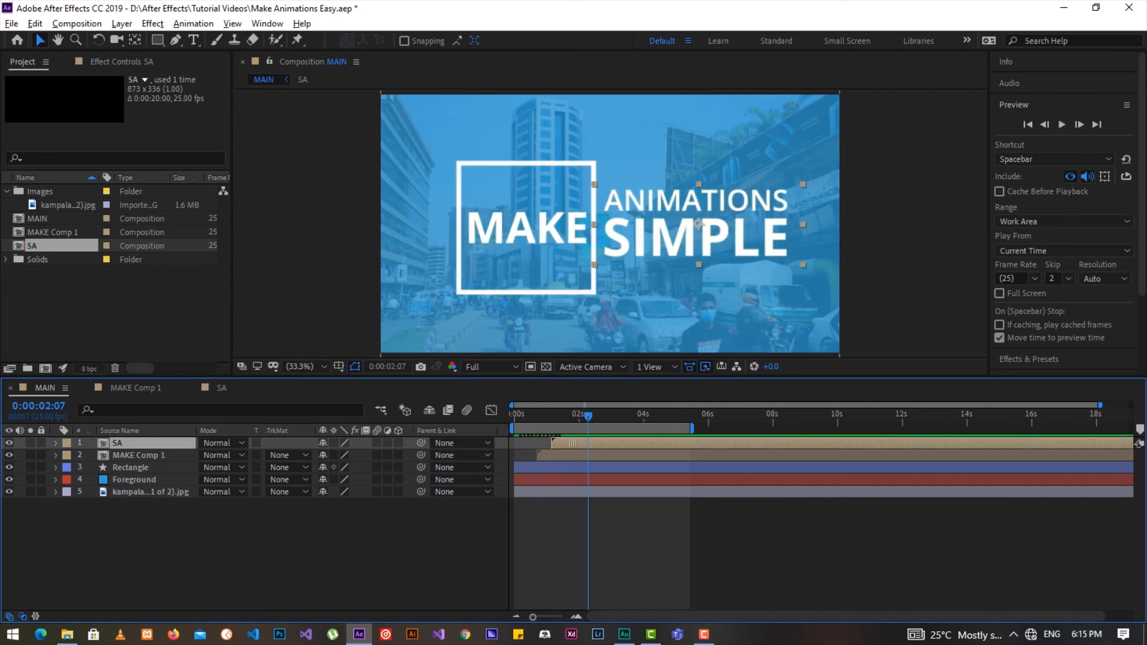
# Play the MAIN title animation from the first frame to review the layer timing.
pyautogui.press('Home')
pyautogui.press('space')
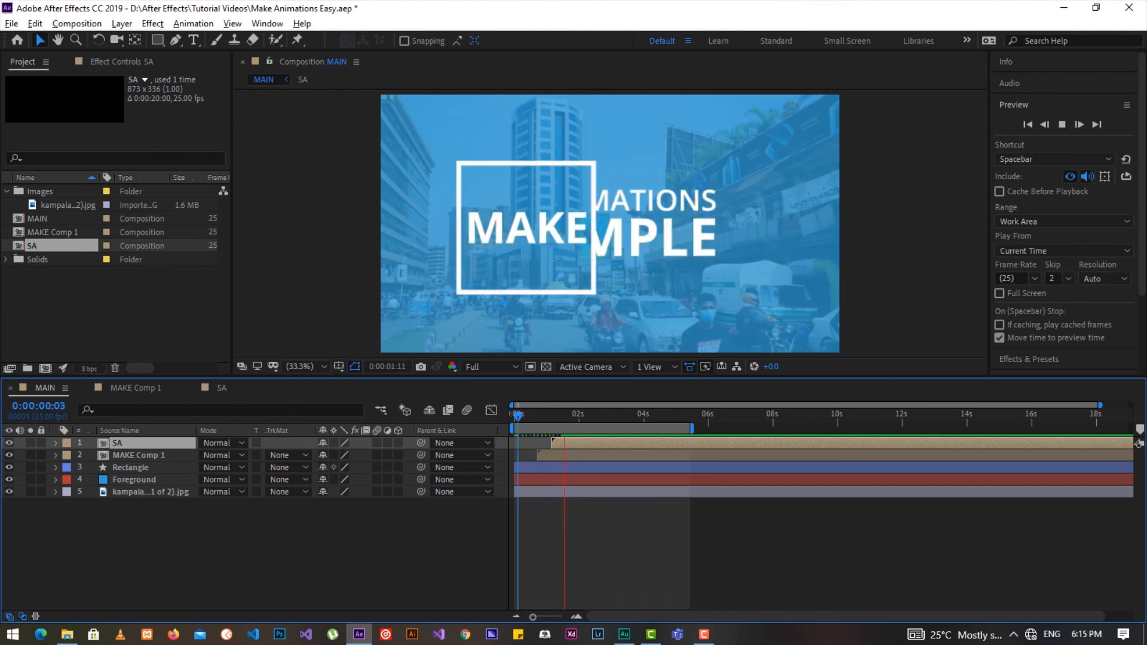
pyautogui.press('space')
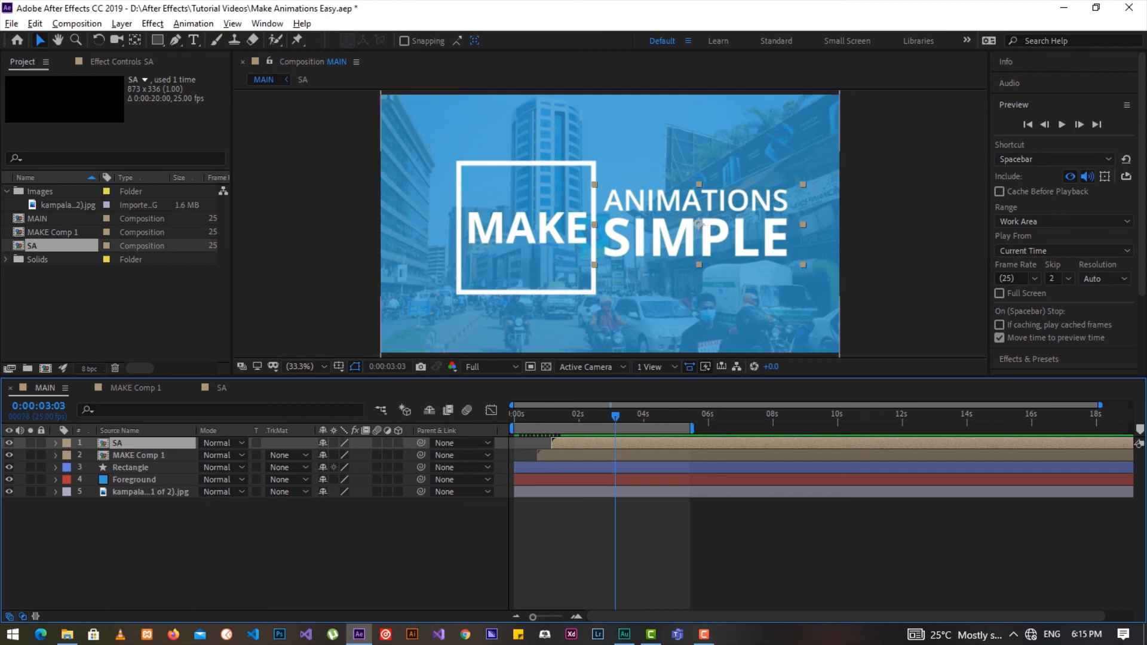
# Add a starting Scale keyframe to the kampala street photo layer at 0:00:00:00.
pyautogui.click(609, 224)
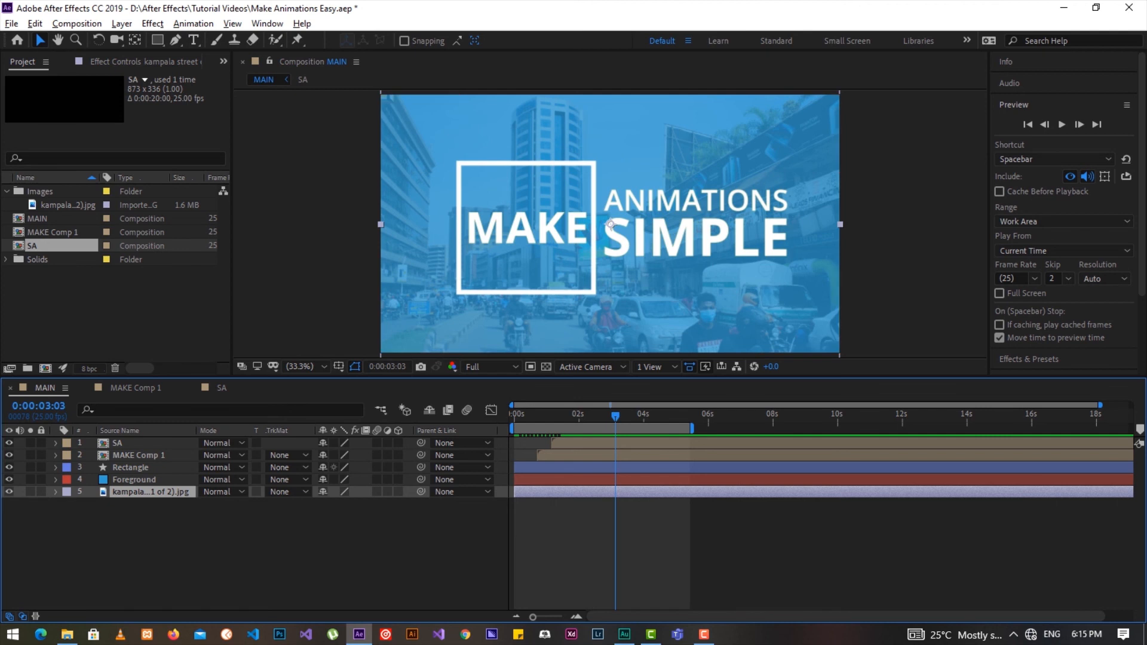
pyautogui.press('Home')
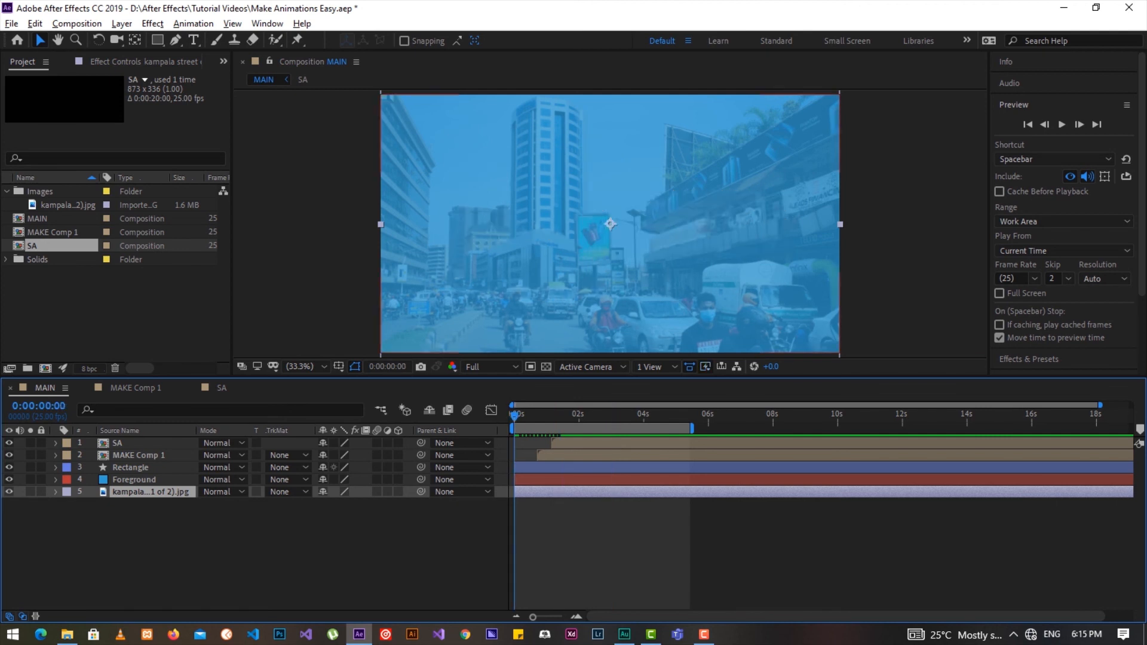
pyautogui.hotkey('ctrl', '`')
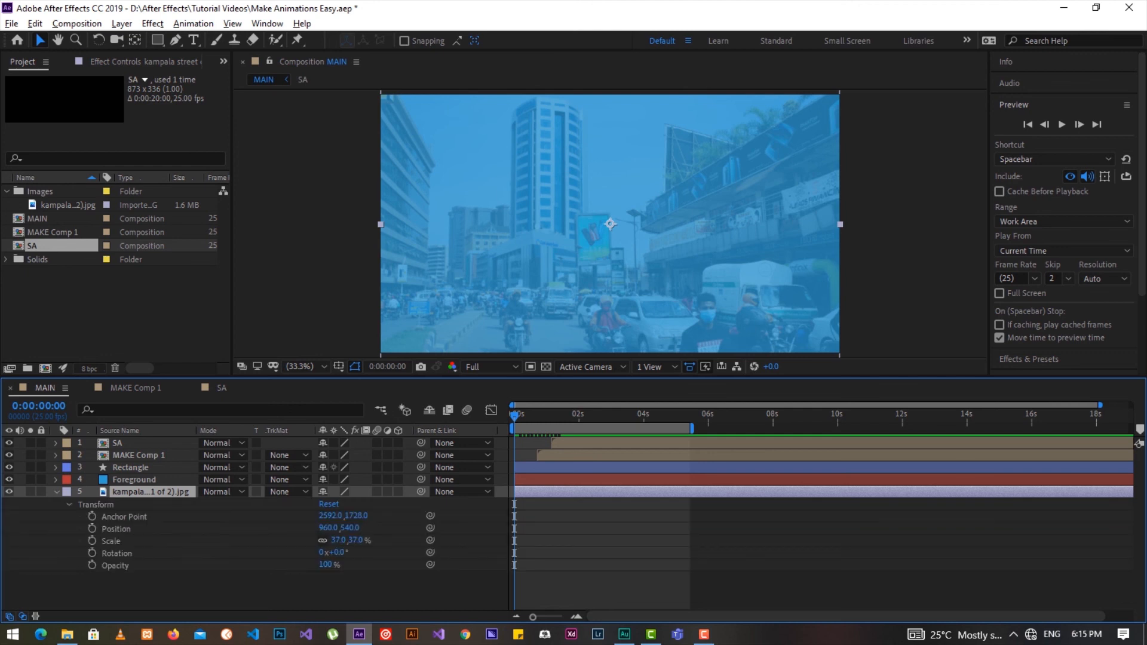
pyautogui.press('u')
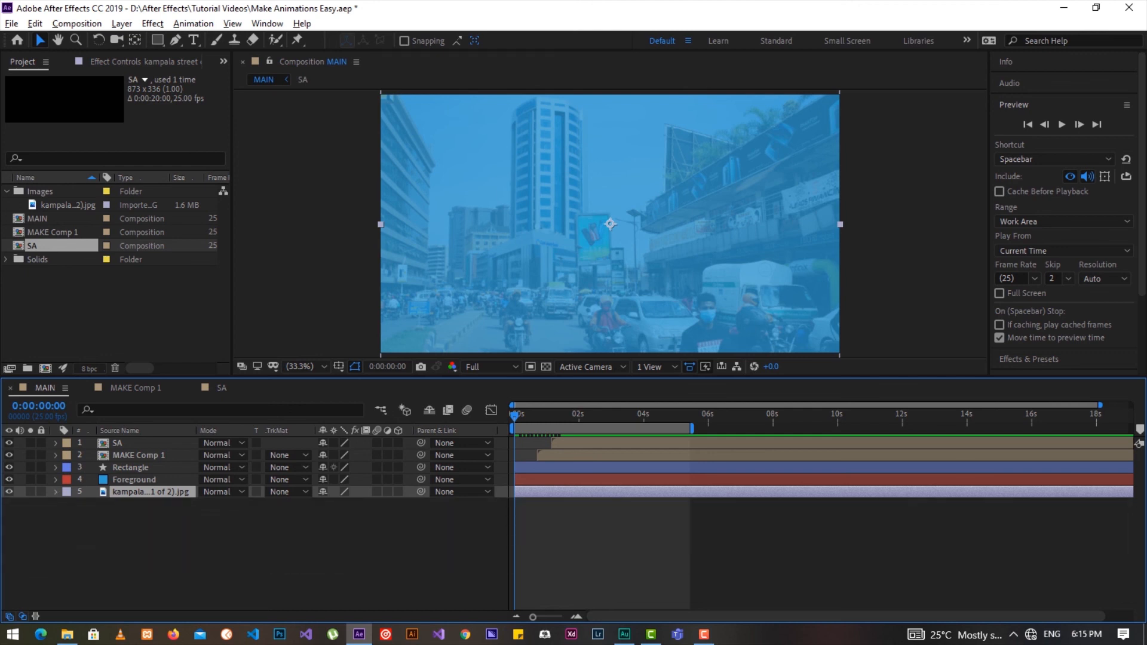
pyautogui.press('s')
pyautogui.hotkey('alt', 'shift', 's')
# Scale the street photo up to 84% at 0:00:03:17 as a second keyframe and preview the zoom from the beginning.
pyautogui.press('pagedown')
pyautogui.press('space')
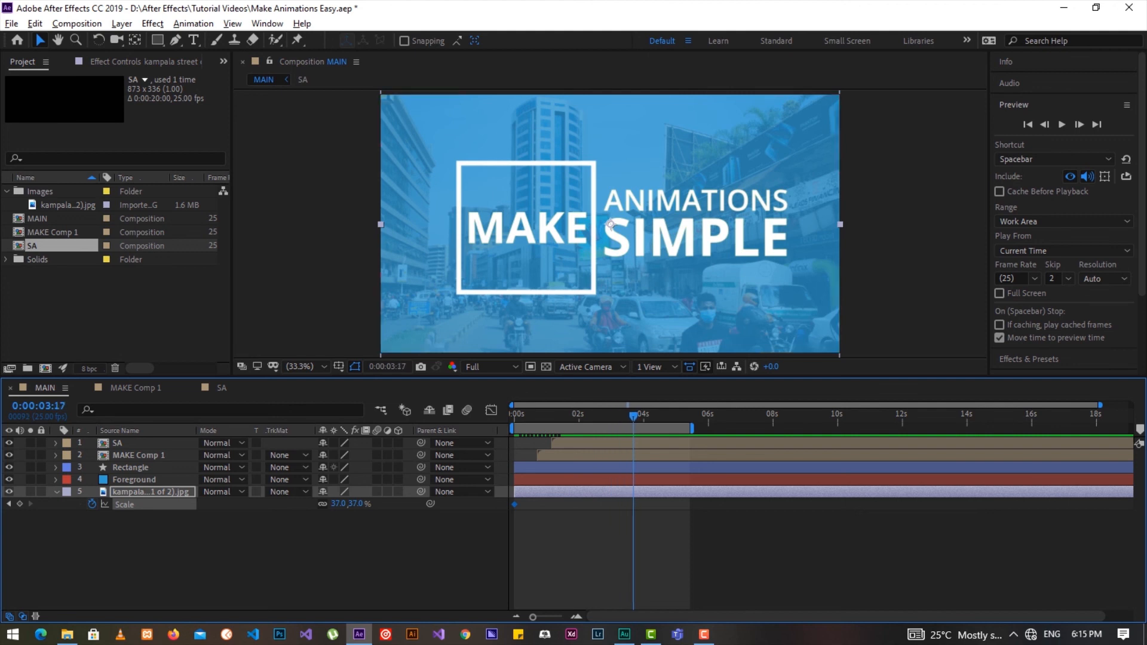
pyautogui.moveTo(338, 504); pyautogui.dragTo(364, 504)
pyautogui.press('Home')
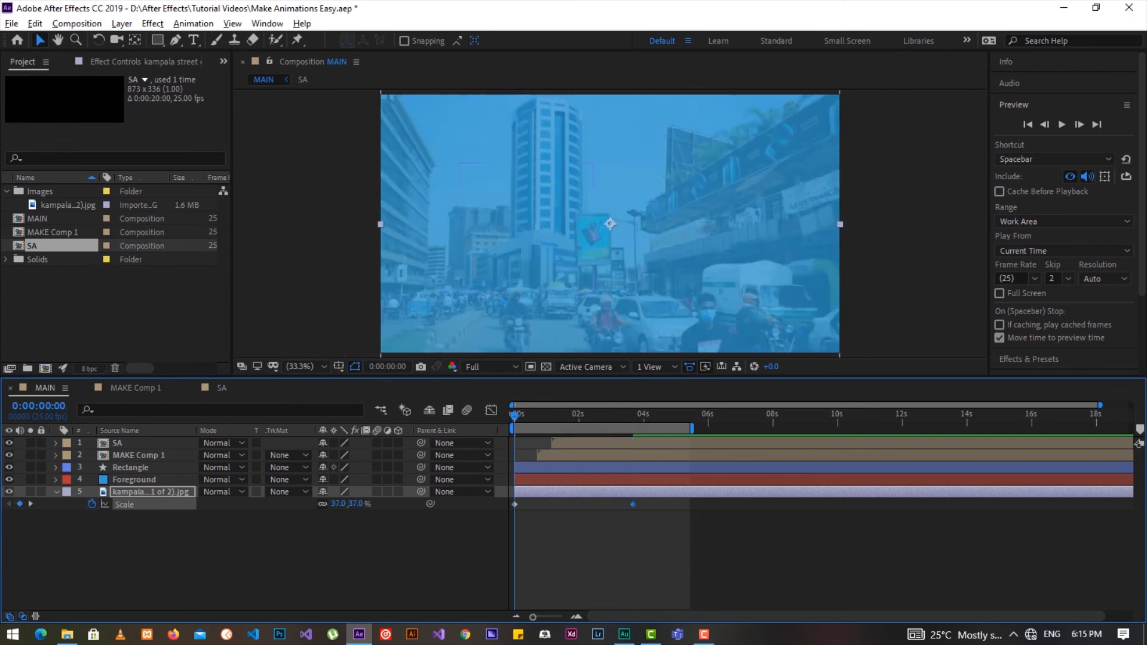
pyautogui.press('space')
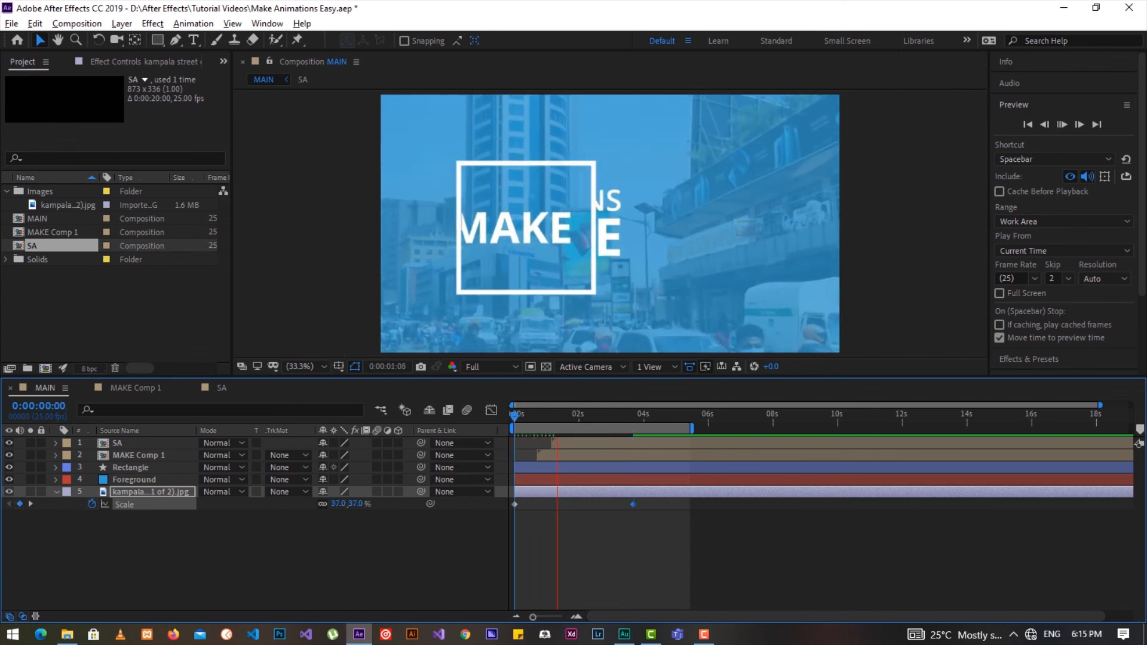
pyautogui.press('space')
pyautogui.press('space')
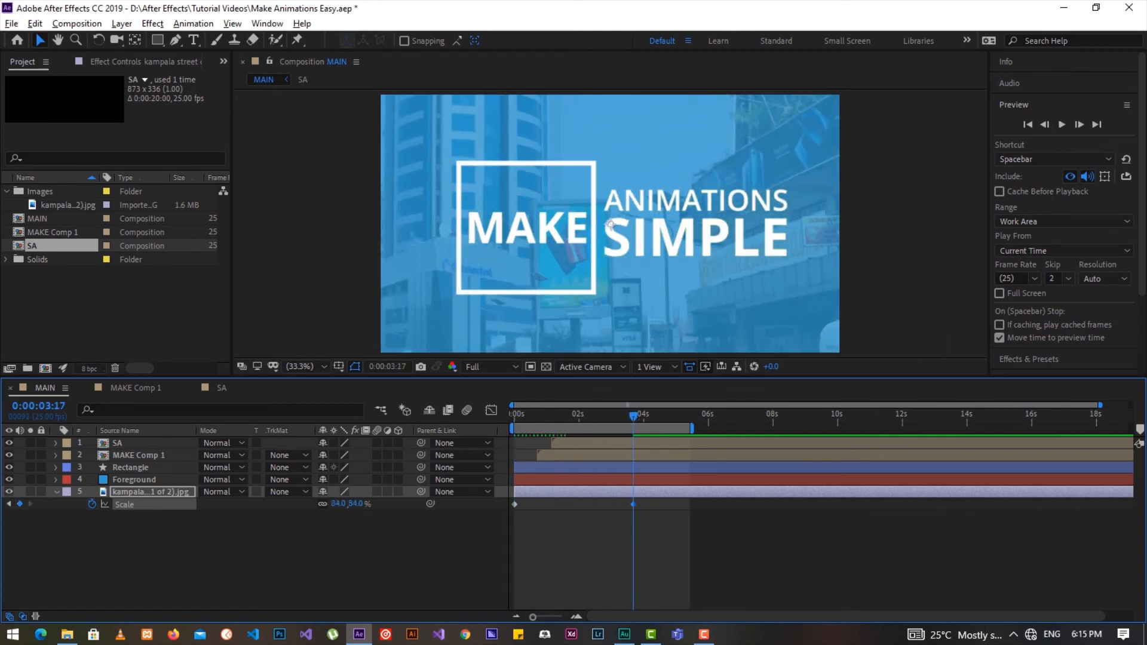
# Reduce the photo's ending Scale keyframe at 0:00:03:17 to 50% and preview the gentler zoom from the beginning.
pyautogui.moveTo(338, 503); pyautogui.dragTo(317, 504)
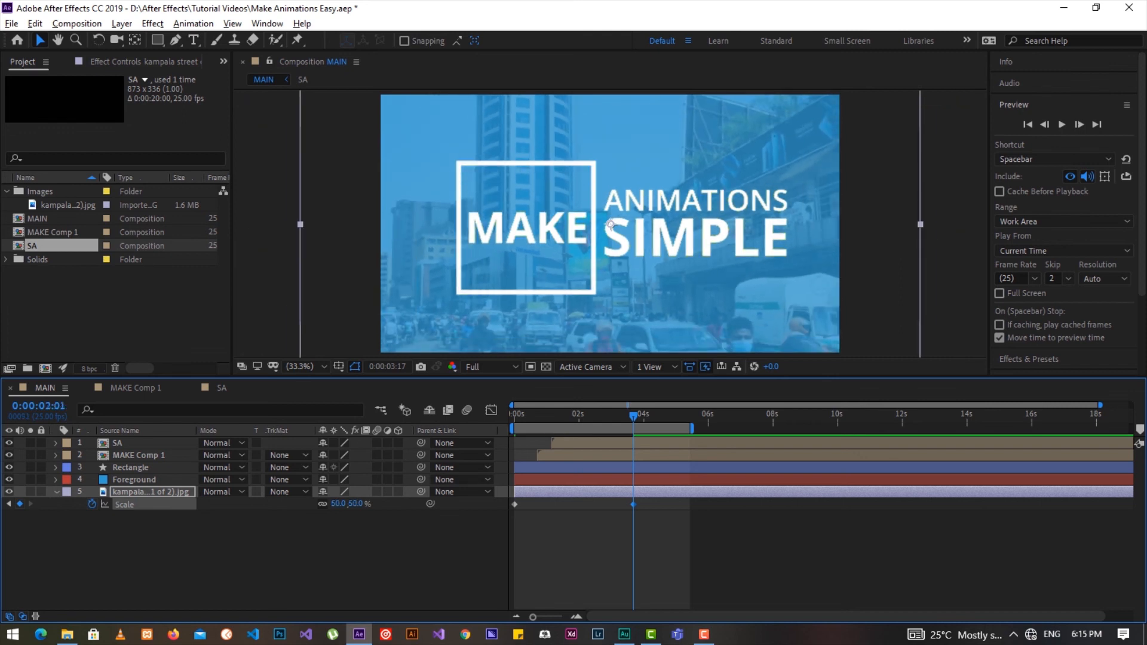
pyautogui.press('Home')
pyautogui.press('space')
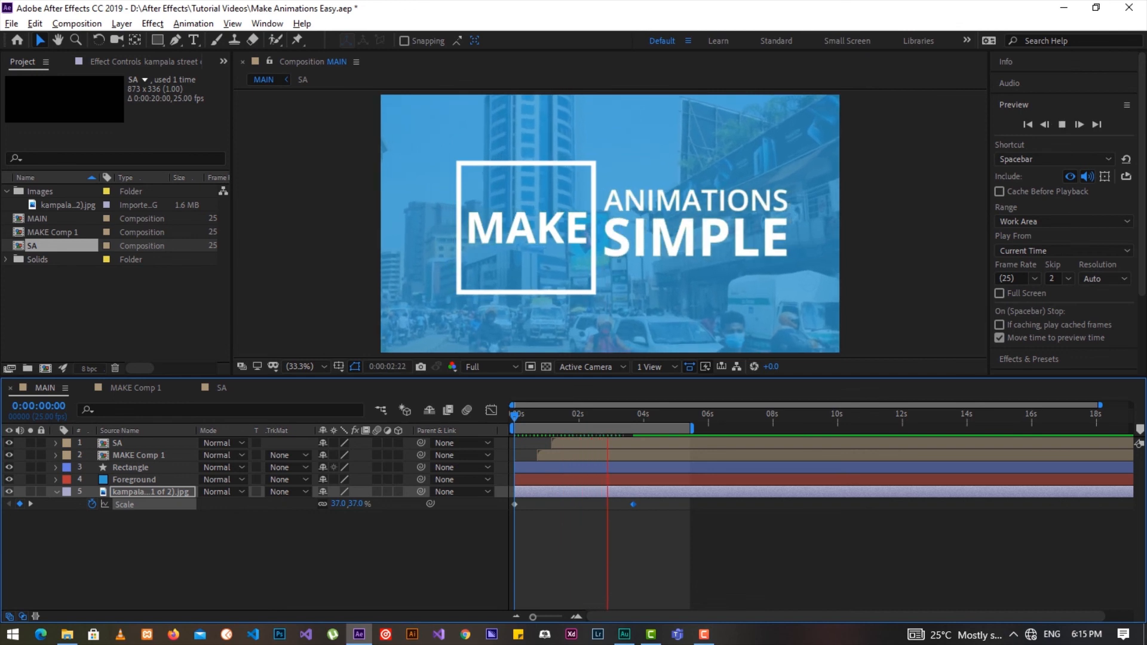
pyautogui.press('space')
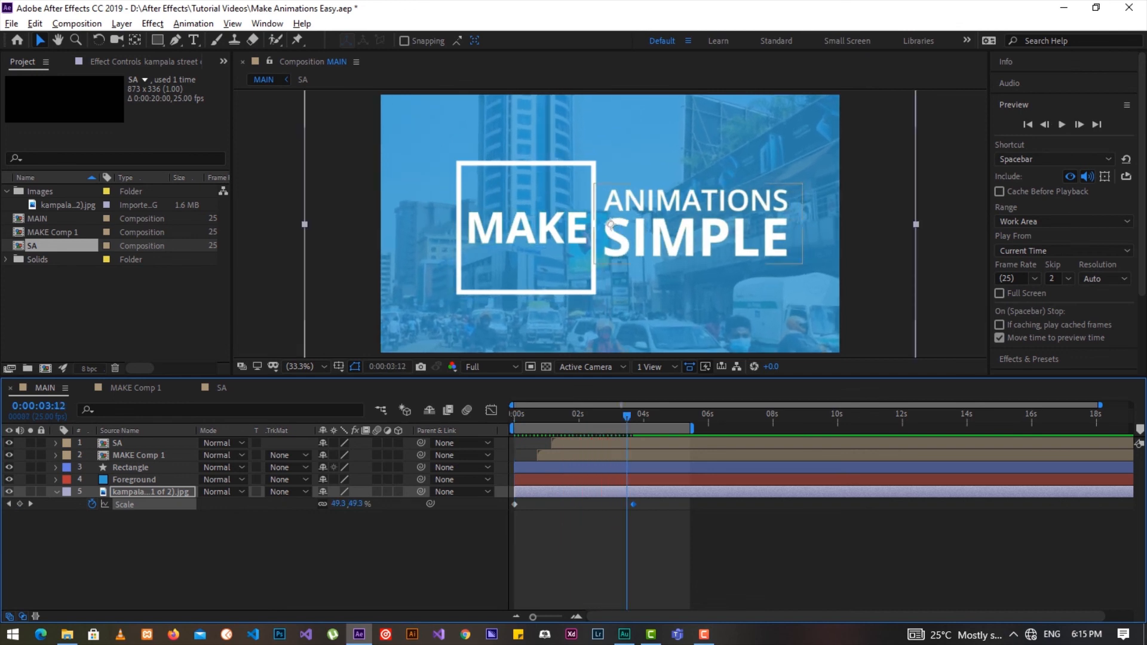
# Trim the MAIN composition to its work area and play the finished animation from the start.
pyautogui.moveTo(627, 416); pyautogui.dragTo(535, 416)
pyautogui.rightClick(592, 428)
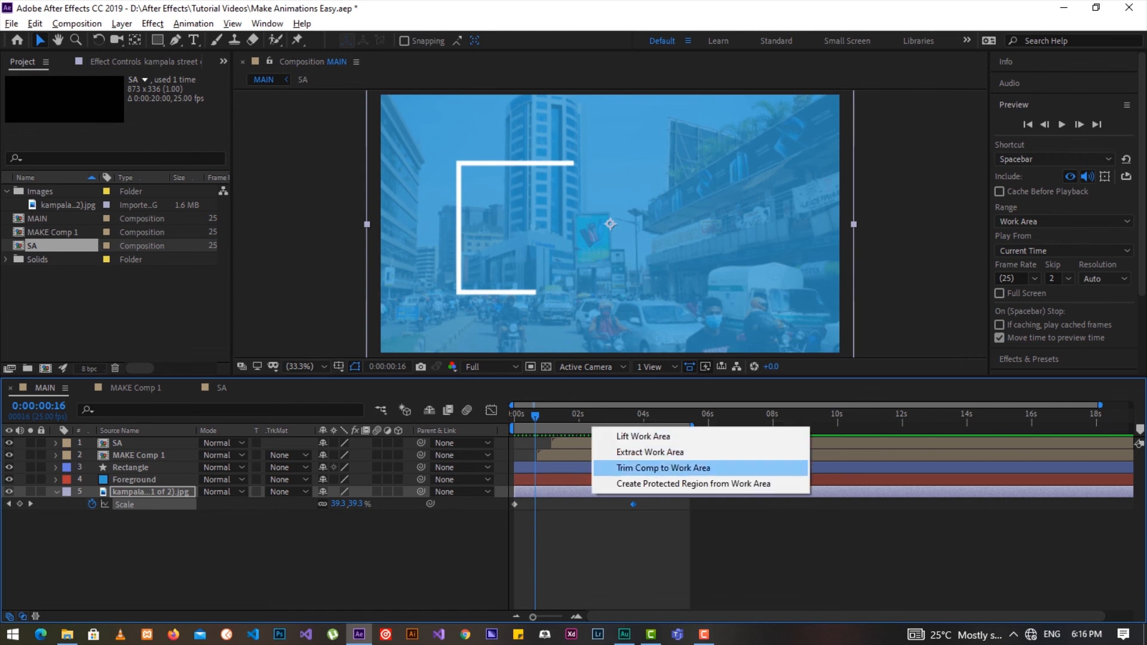
pyautogui.click(664, 467)
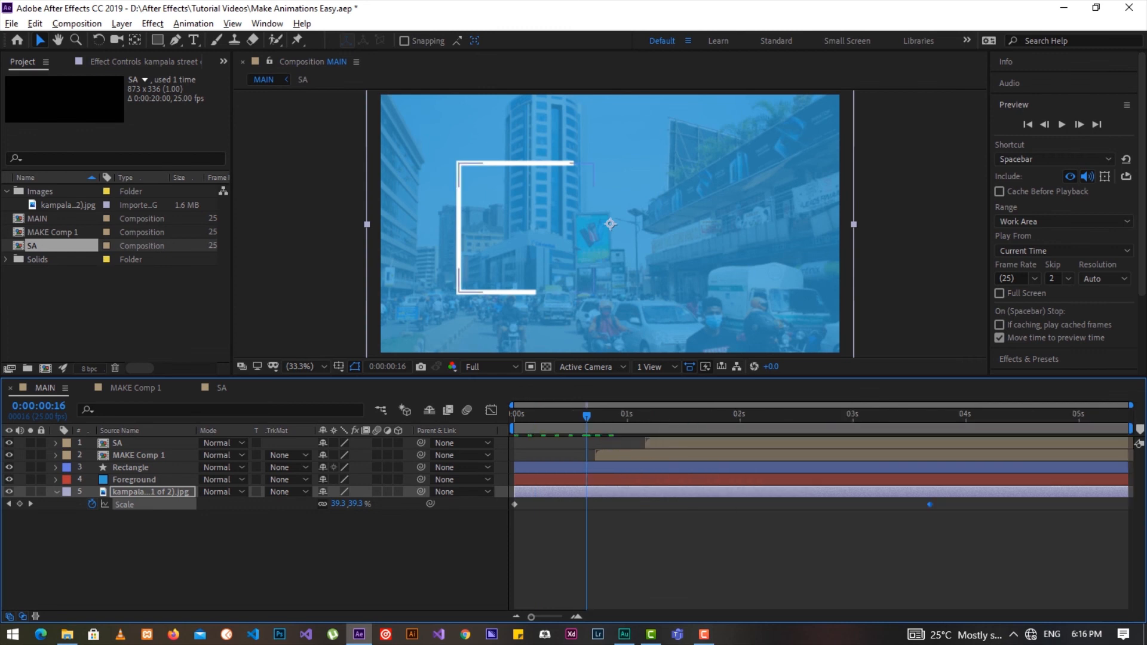
pyautogui.moveTo(587, 416); pyautogui.dragTo(512, 416)
pyautogui.press('space')
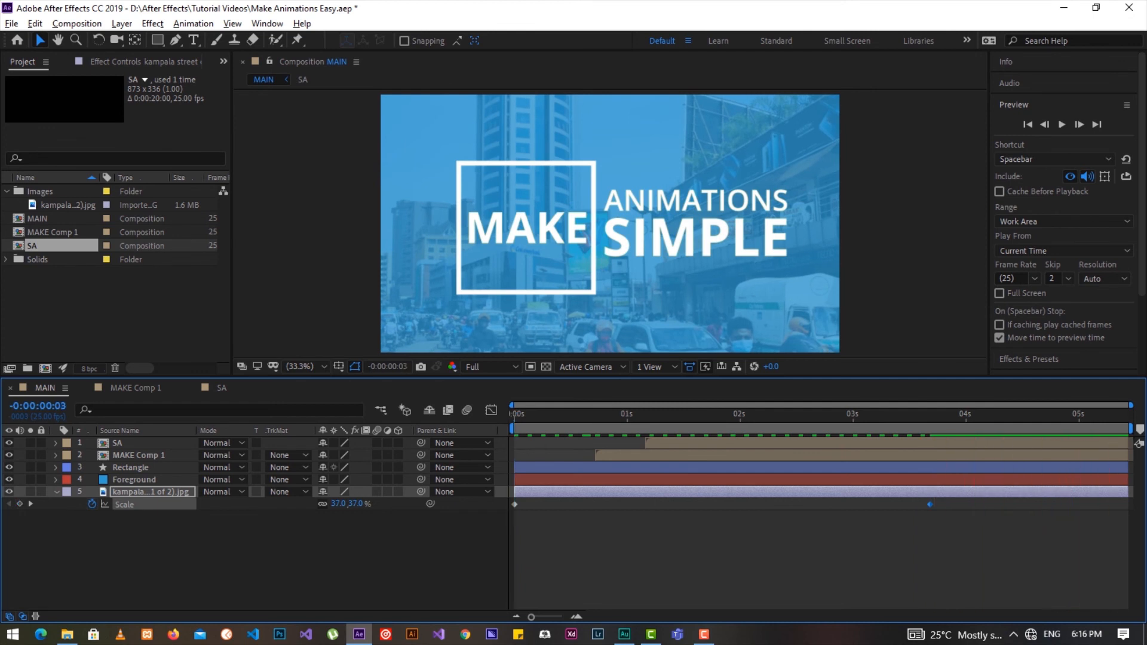
pyautogui.press('space')
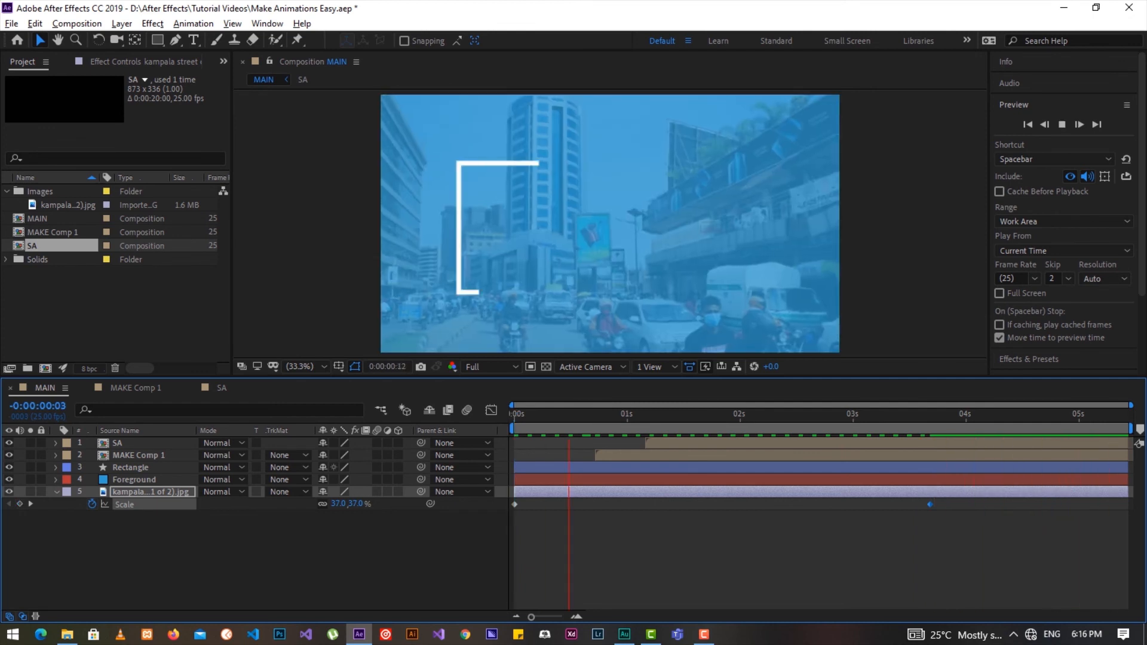